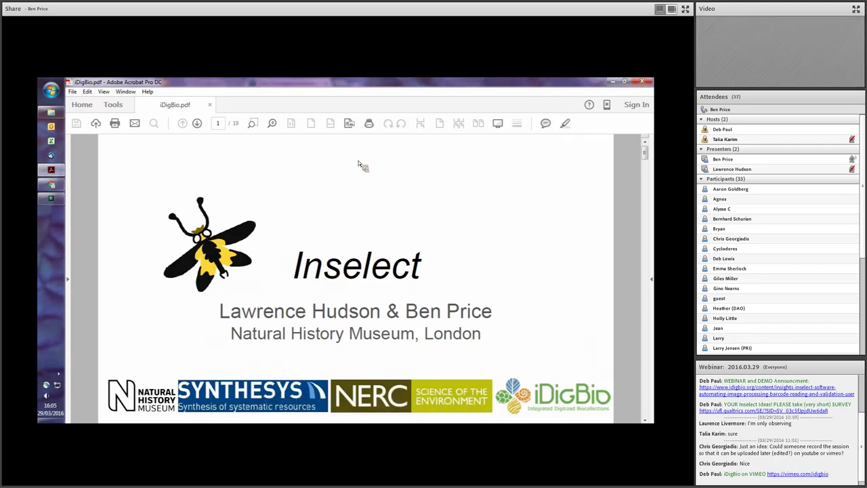
Present the Inselect slides in Acrobat full screen and jump ahead to the Acknowledgements slide
key(ctrl+l)
key(End)
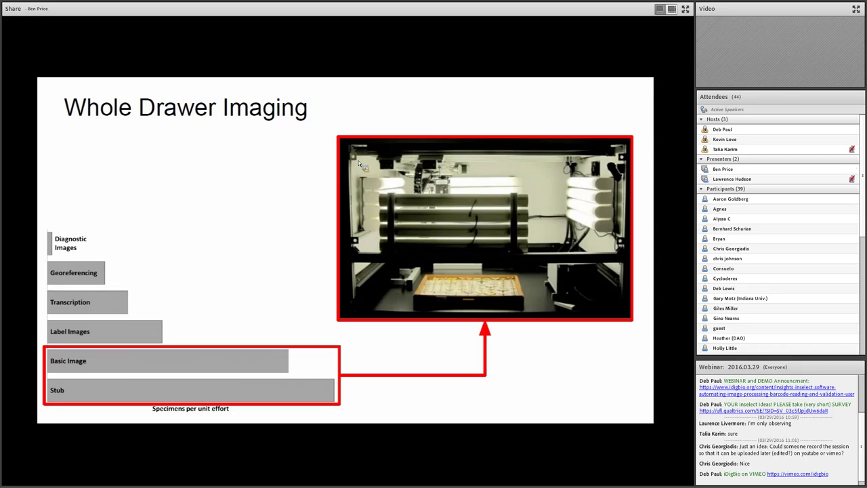
Advance the presentation to the Pinned Insect Drawers slide
key(Right)
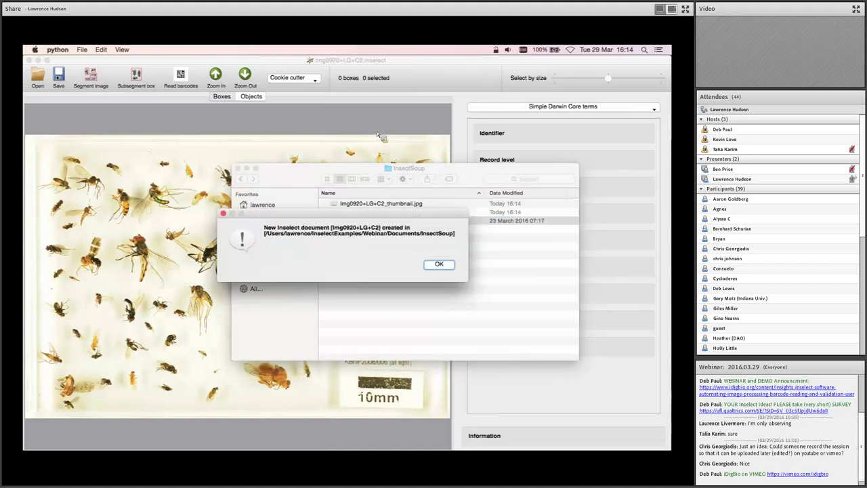
Dismiss the new-document alert, then open Img0920+LG+C2.inselect from the InsectSoup folder in Finder
click(439, 264)
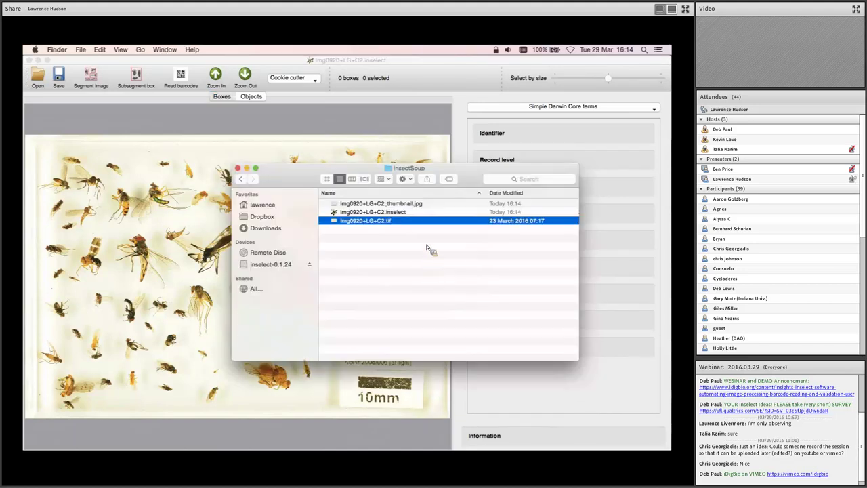
click(426, 245)
click(410, 207)
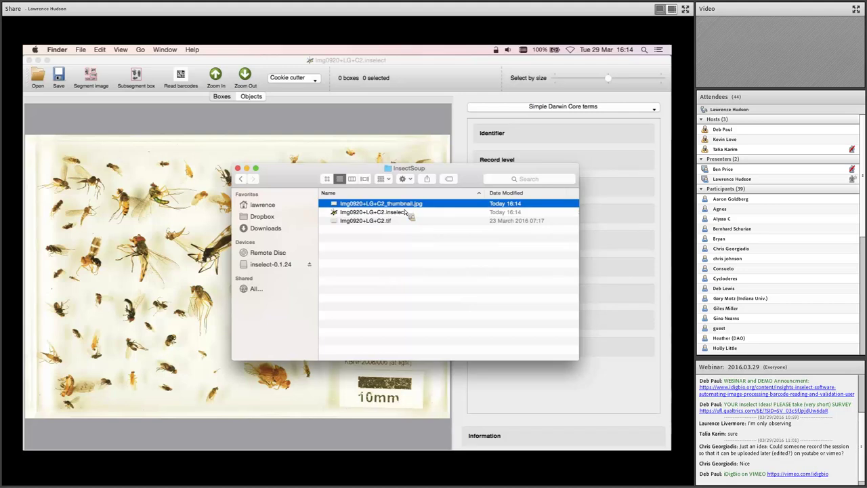
click(405, 212)
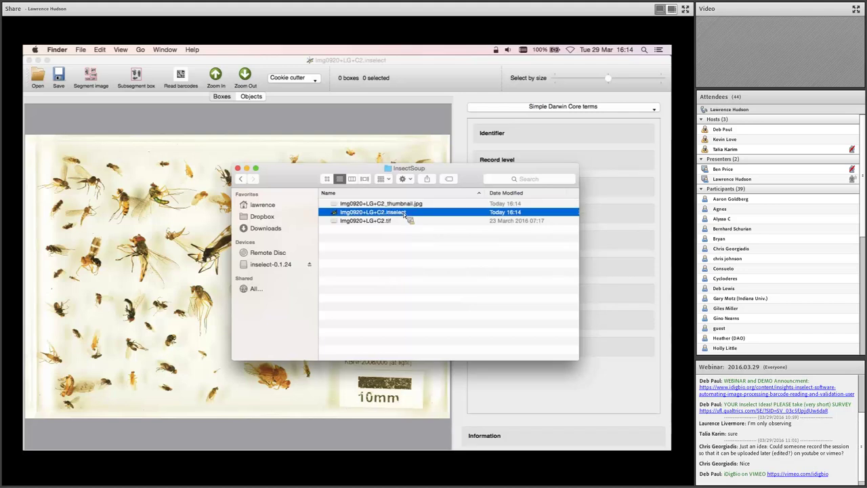
scroll(405, 214, right, 1)
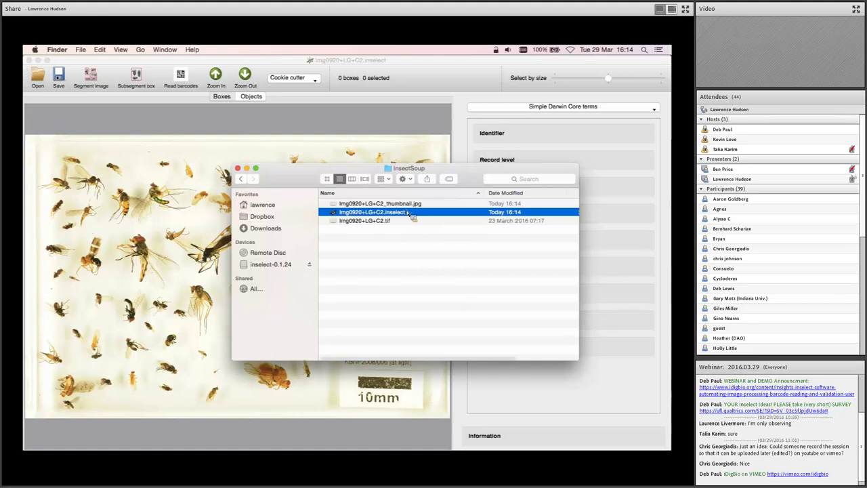
scroll(406, 212, right, 3)
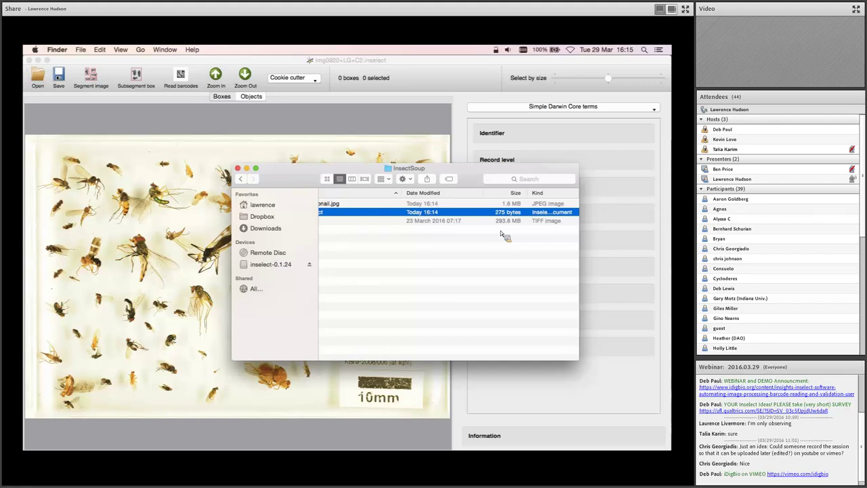
scroll(501, 233, left, 1)
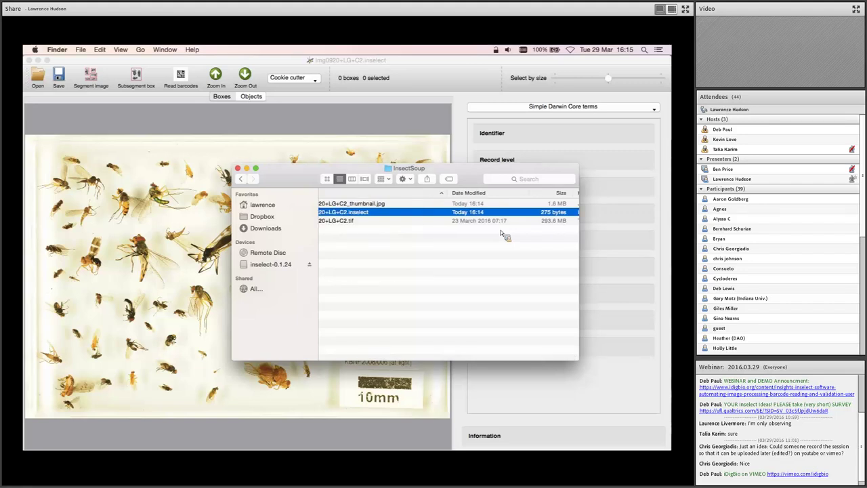
double_click(488, 214)
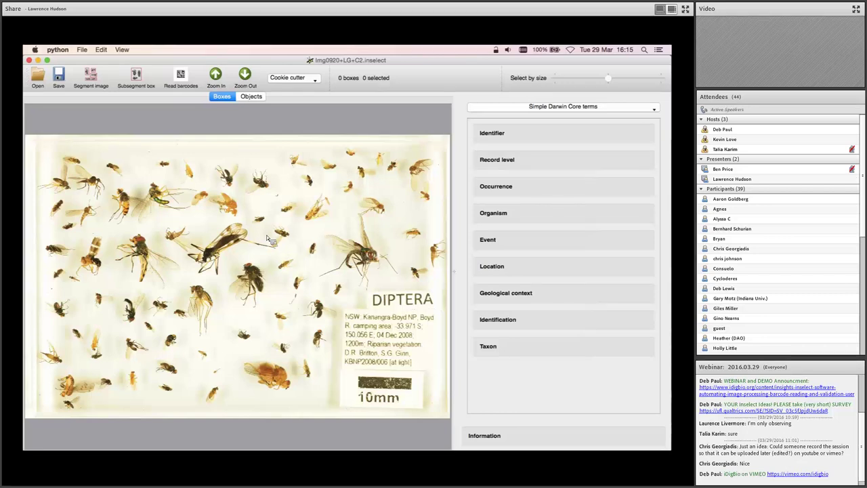
scroll(267, 239, up, 5)
scroll(268, 238, down, 2)
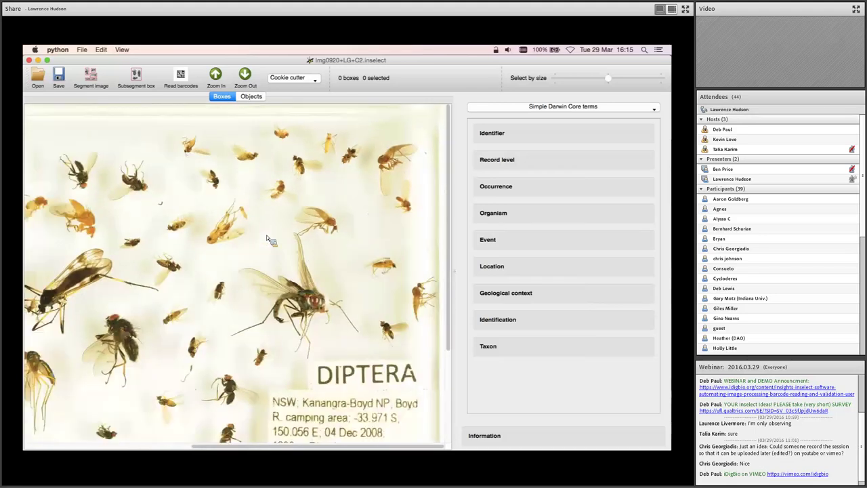
scroll(266, 235, down, 4)
scroll(256, 268, up, 5)
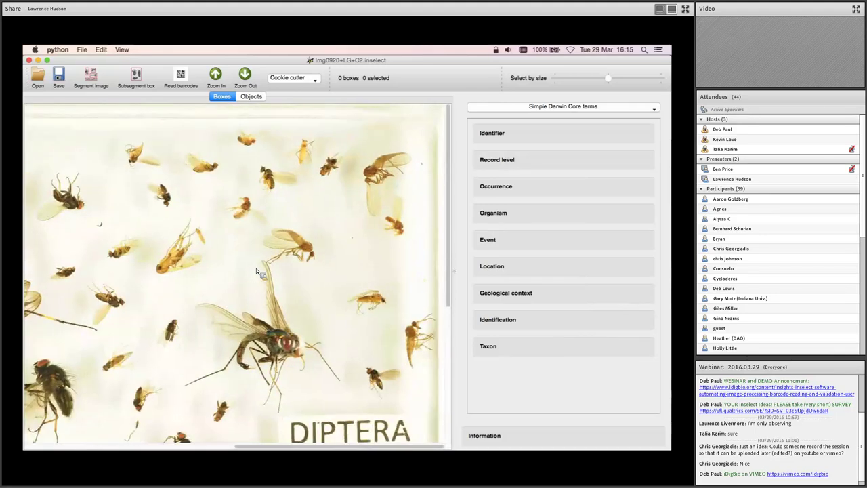
scroll(256, 268, up, 1)
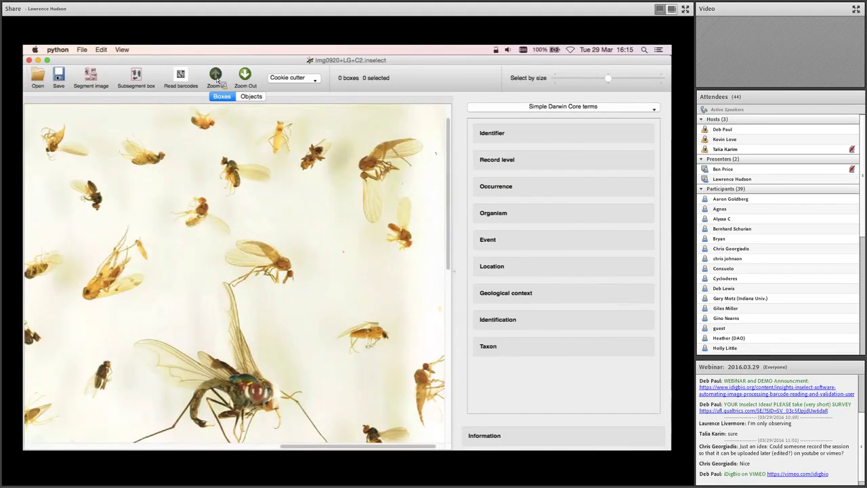
click(245, 78)
click(245, 78)
click(245, 78)
click(247, 79)
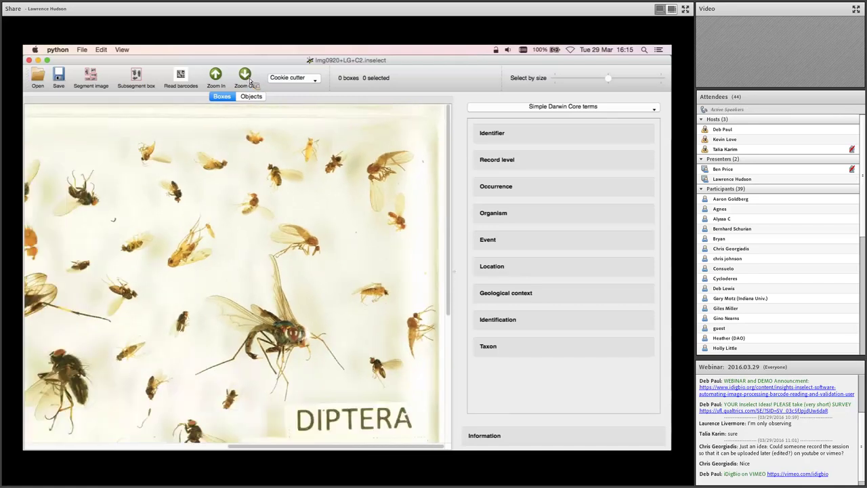
scroll(228, 245, down, 3)
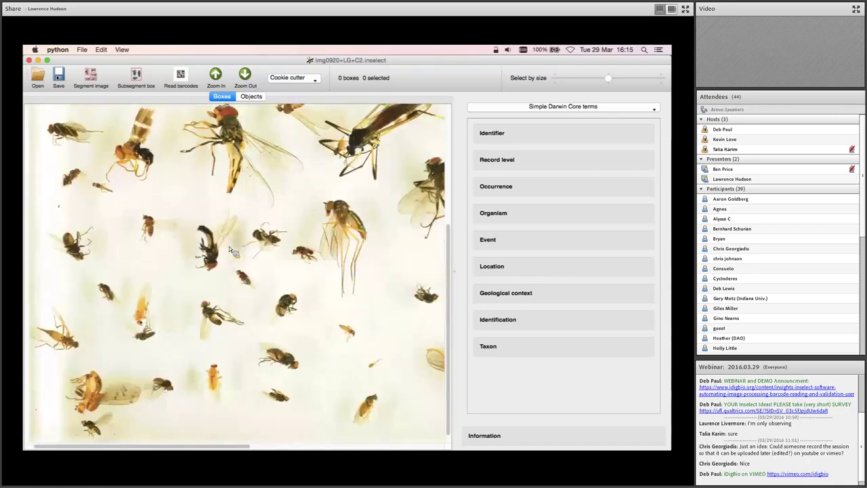
scroll(229, 246, down, 5)
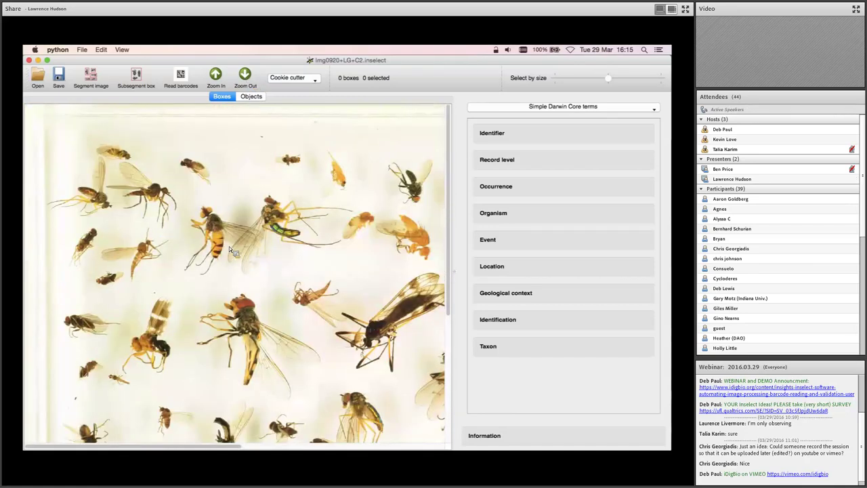
scroll(229, 246, down, 5)
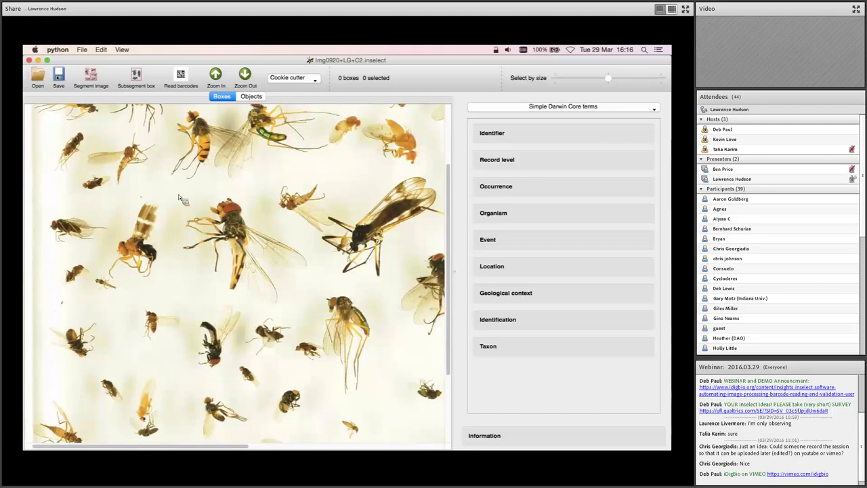
drag(176, 193, 206, 227)
drag(202, 228, 316, 306)
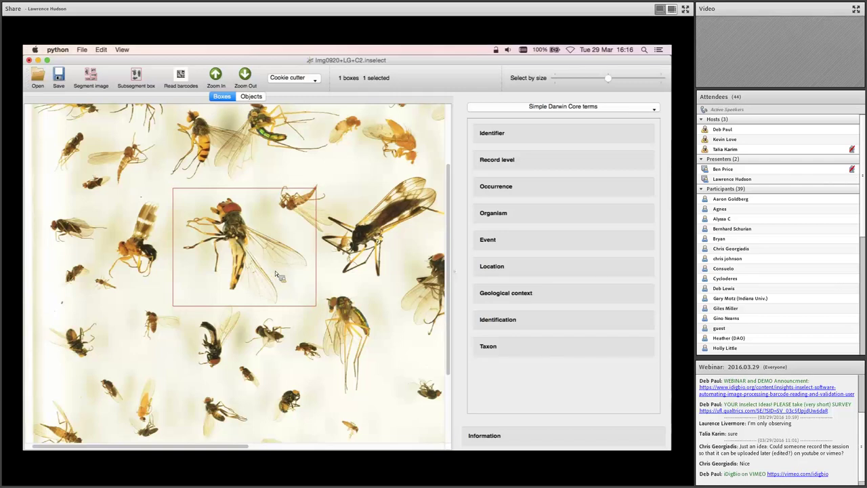
drag(334, 179, 411, 243)
drag(380, 216, 394, 277)
key(super+minus)
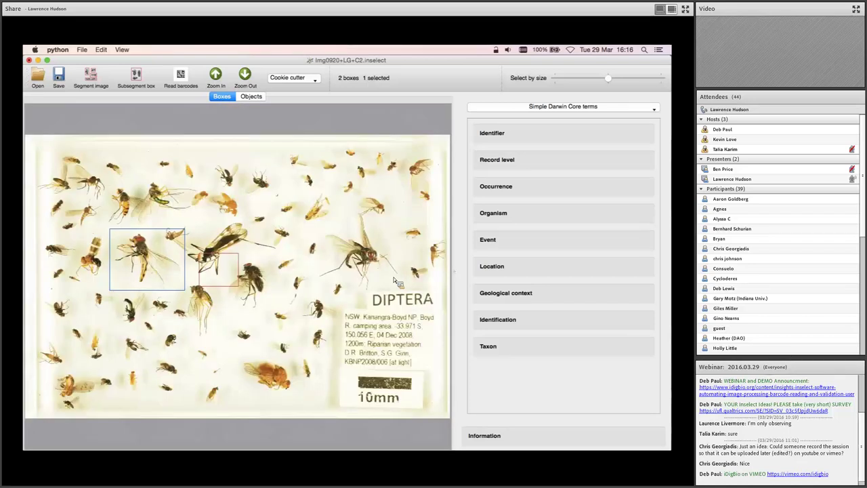
key(z)
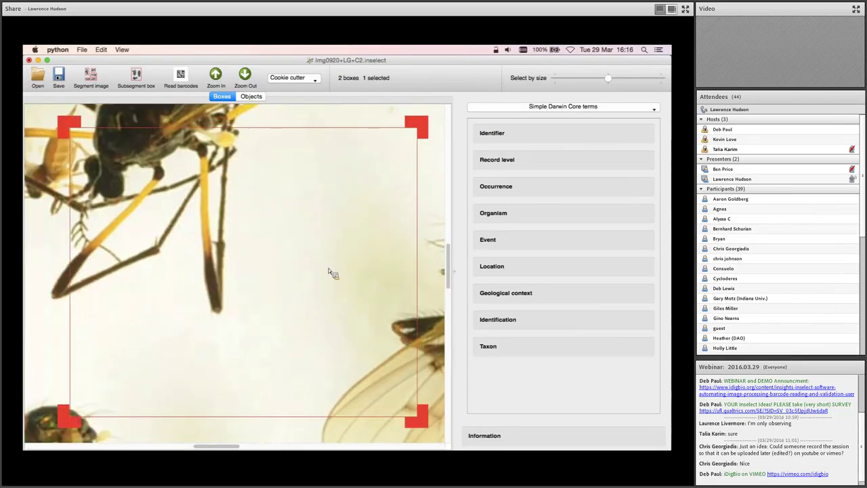
scroll(263, 240, down, 6)
scroll(262, 240, right, 3)
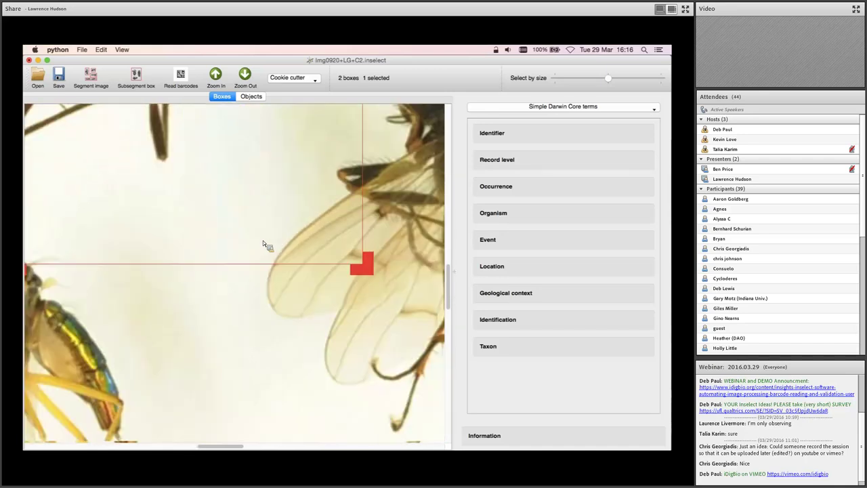
click(263, 240)
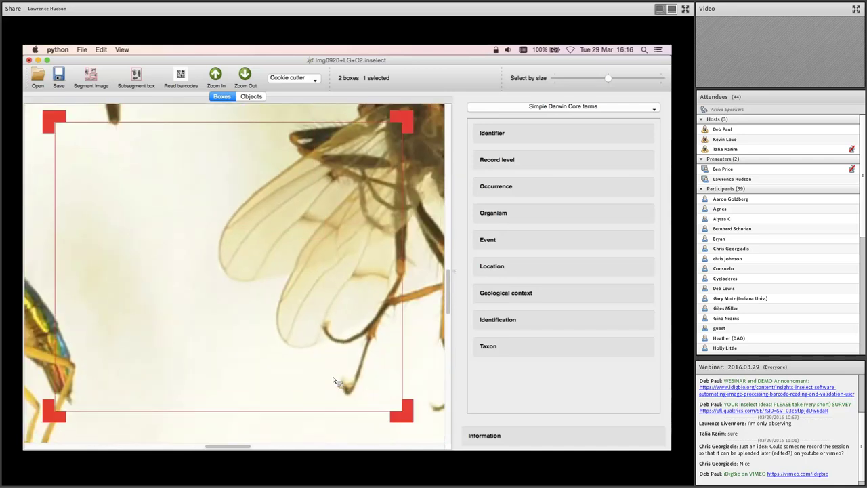
drag(370, 400, 343, 359)
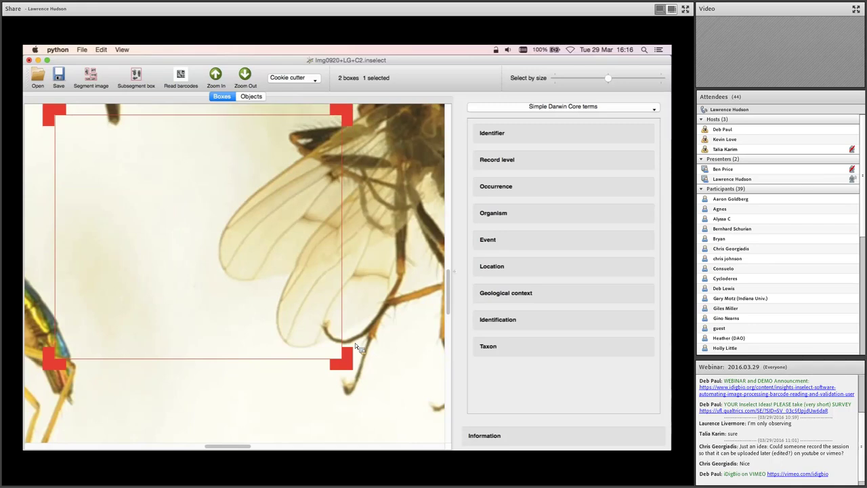
drag(342, 121, 341, 156)
drag(55, 155, 36, 155)
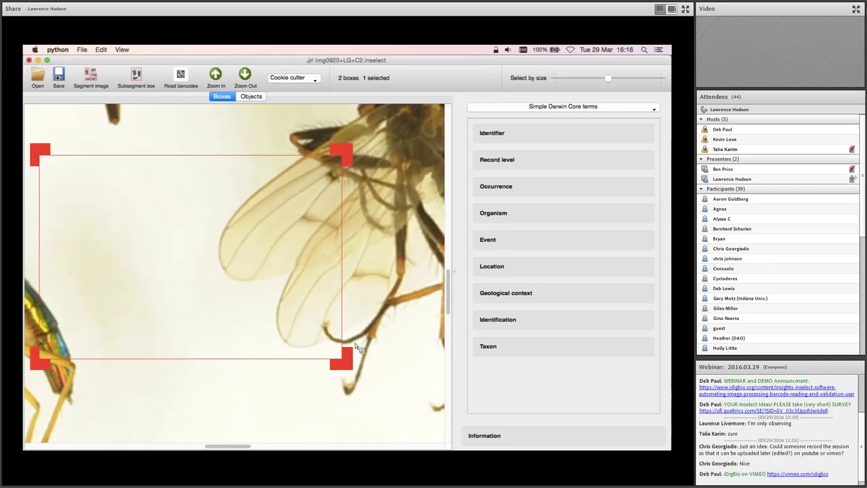
drag(189, 256, 233, 279)
key(z)
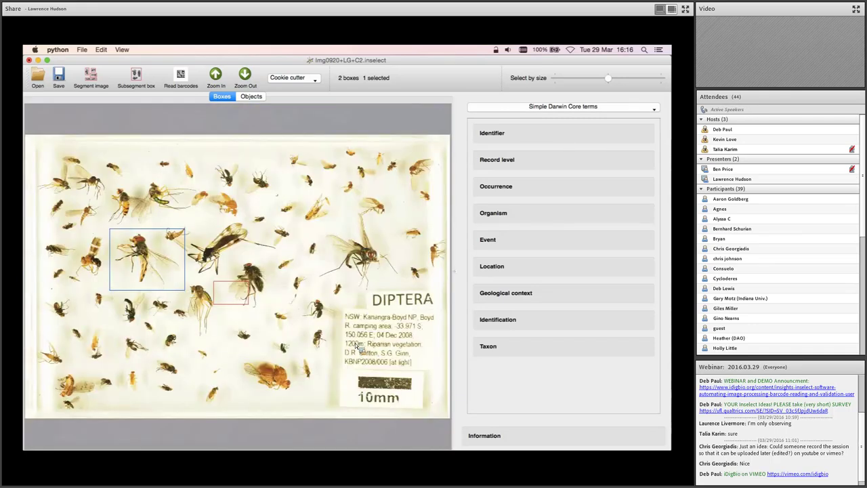
key(super+a)
key(Delete)
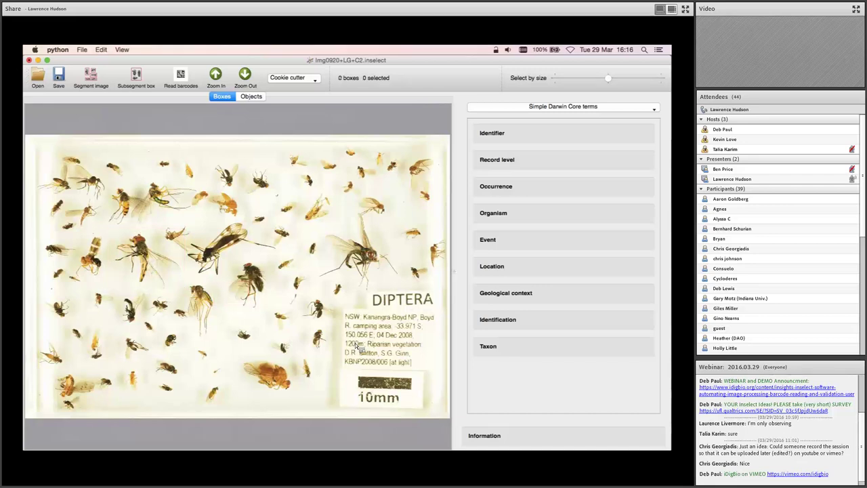
Auto-segment the drawer image and delete the boxes drawn over the label
click(99, 85)
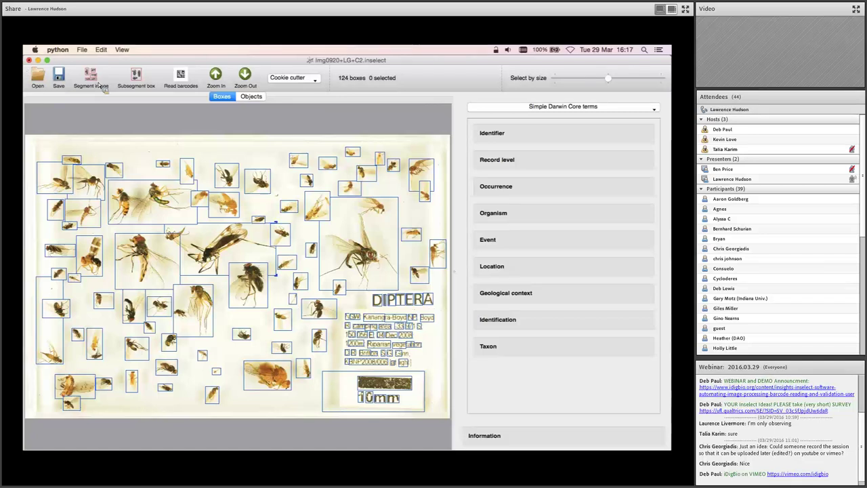
drag(330, 420, 430, 330)
key(BackSpace)
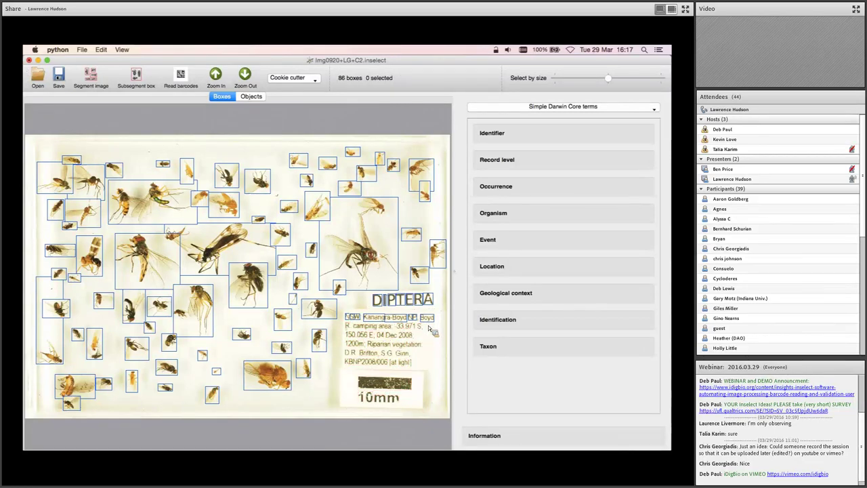
drag(349, 333, 393, 302)
key(BackSpace)
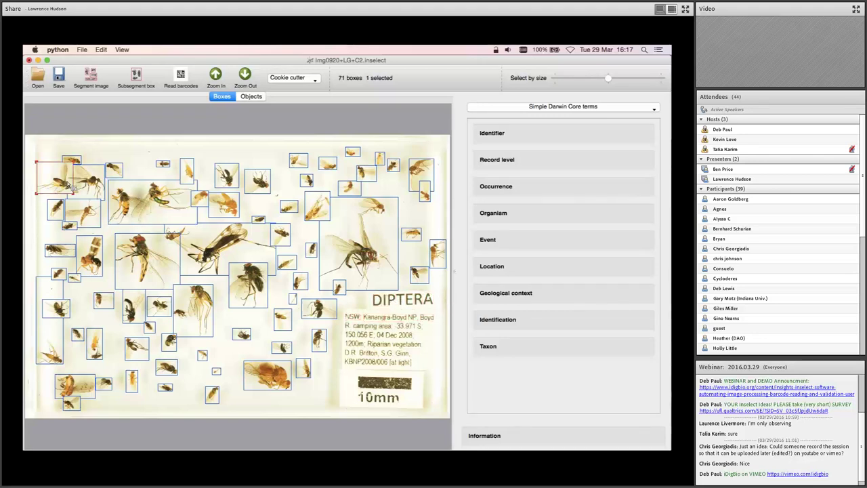
Zoom to the top-left insect box and step through the specimen boxes to the two-fly box
click(65, 186)
key(z)
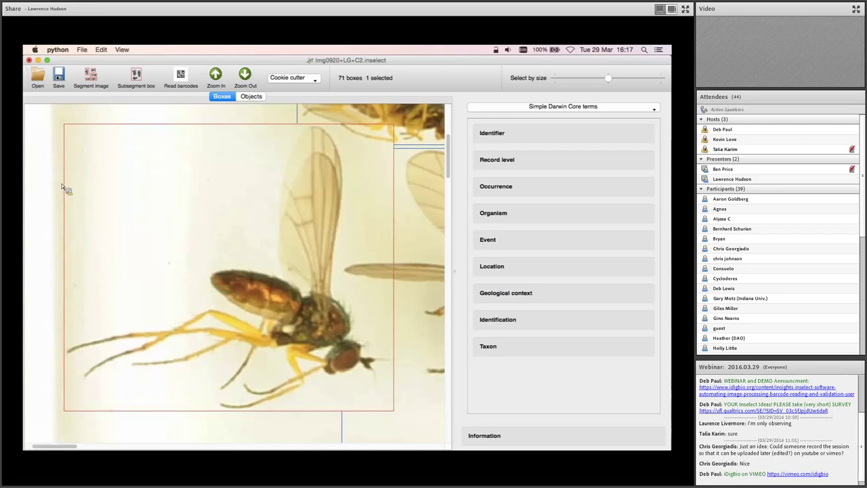
key(ctrl+n)
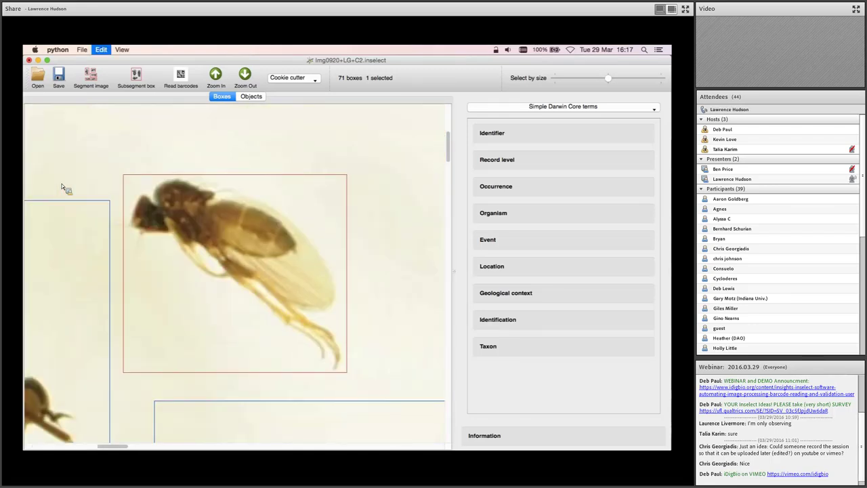
key(ctrl+n)
key(ctrl+n)
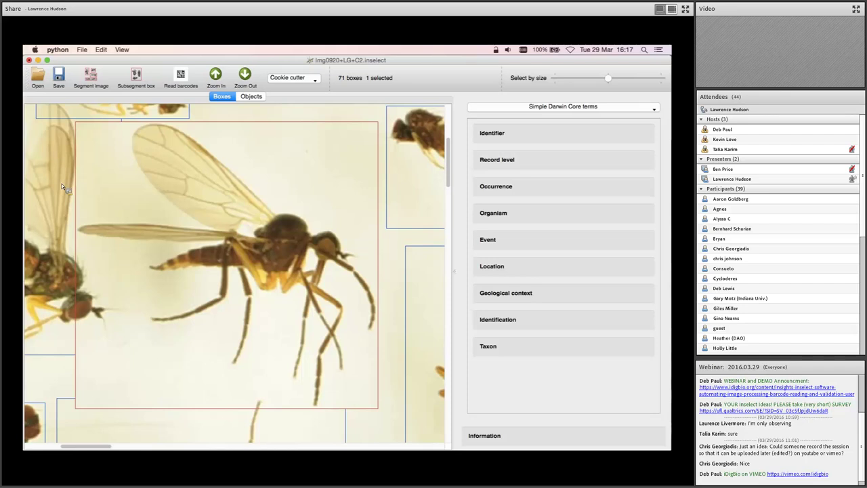
key(ctrl+n)
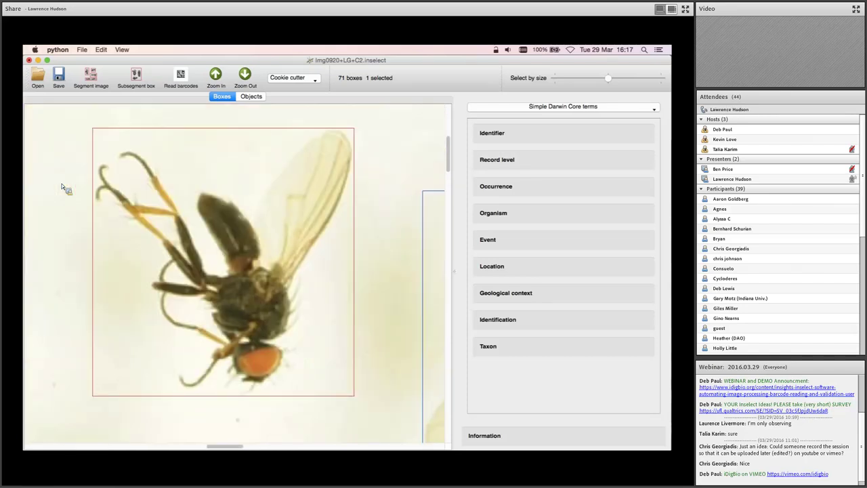
key(ctrl+n)
key(ctrl+n)
key(ctrl+n)
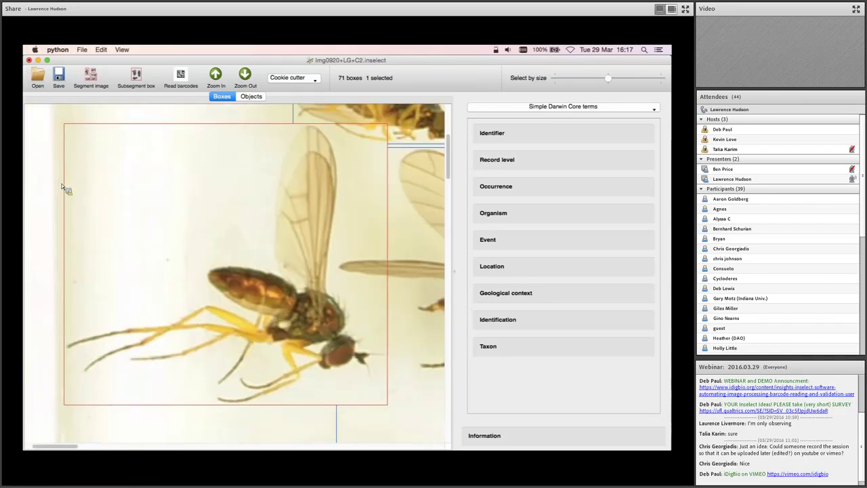
key(ctrl+n)
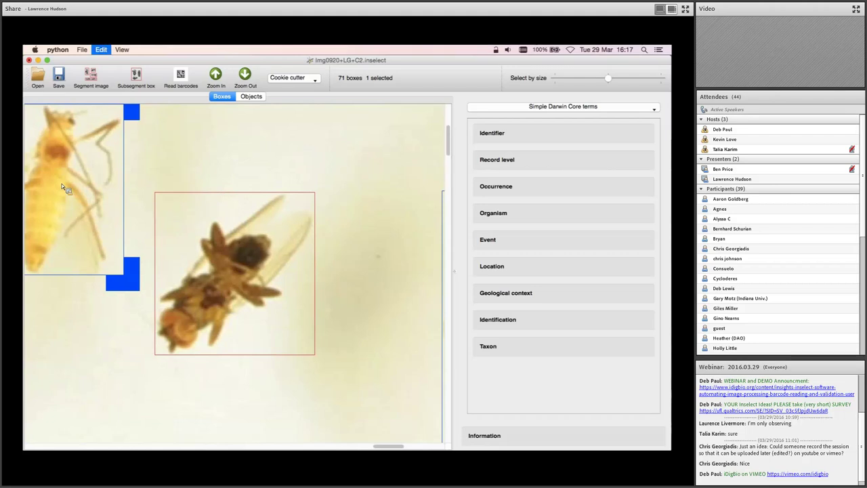
key(ctrl+n)
key(ctrl+n)
key(ctrl+n)
key(ctrl+n)
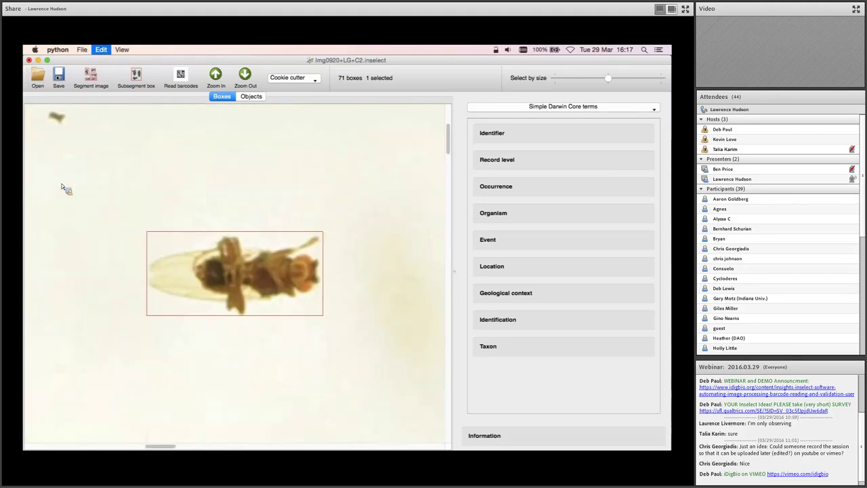
key(ctrl+n)
key(ctrl+n)
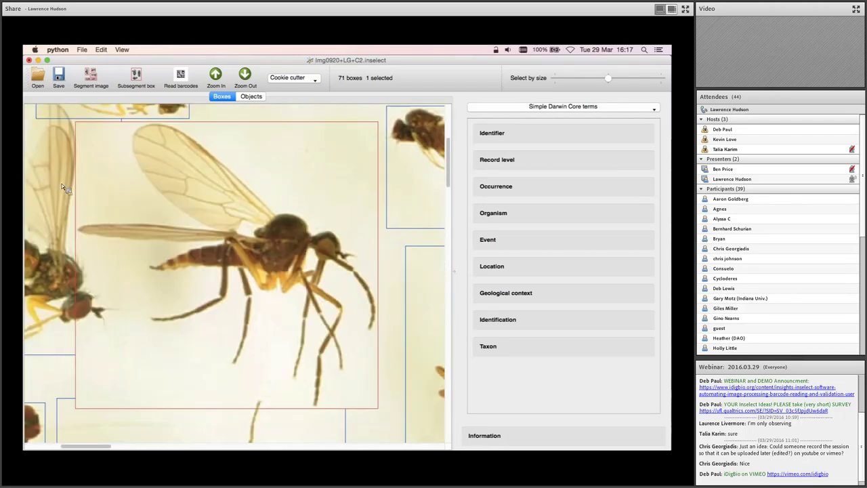
key(ctrl+n)
key(ctrl+n)
key(ctrl+n)
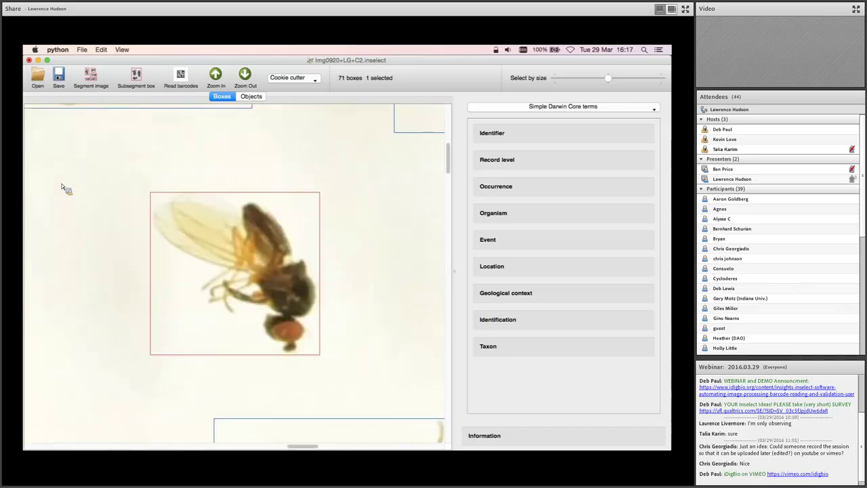
key(ctrl+n)
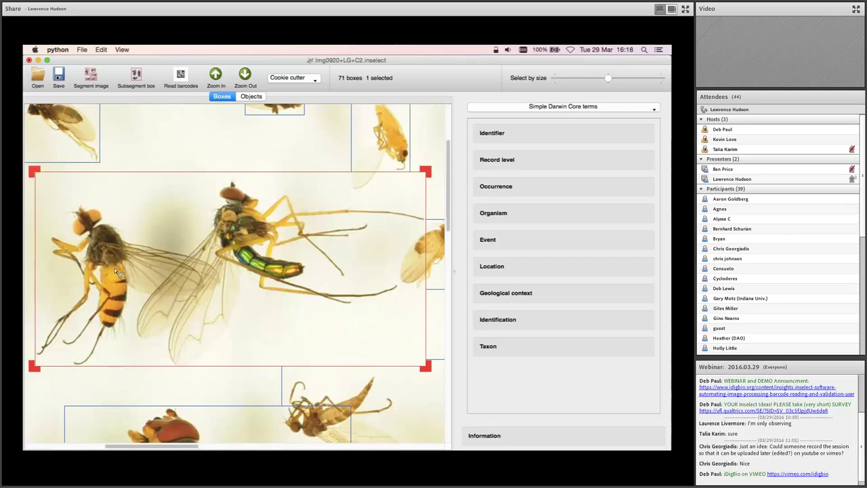
Resize the two-fly box, seed the left hoverfly and subsegment it into one box per fly
drag(425, 365, 224, 365)
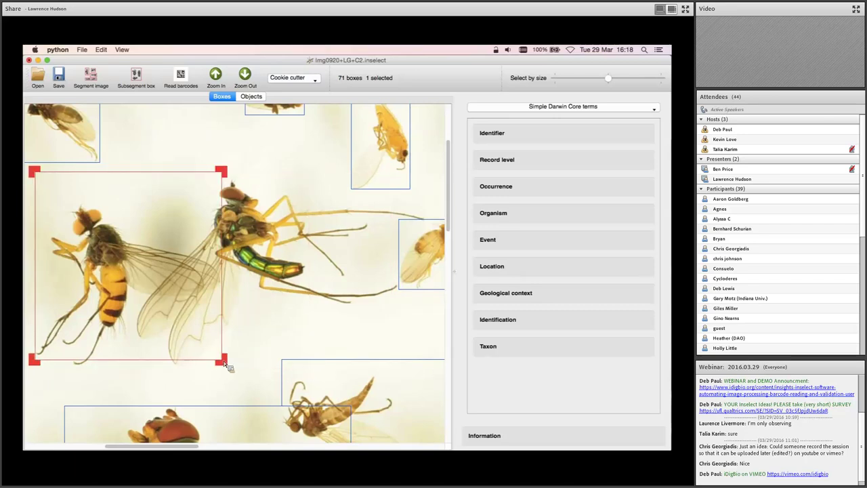
drag(223, 360, 434, 371)
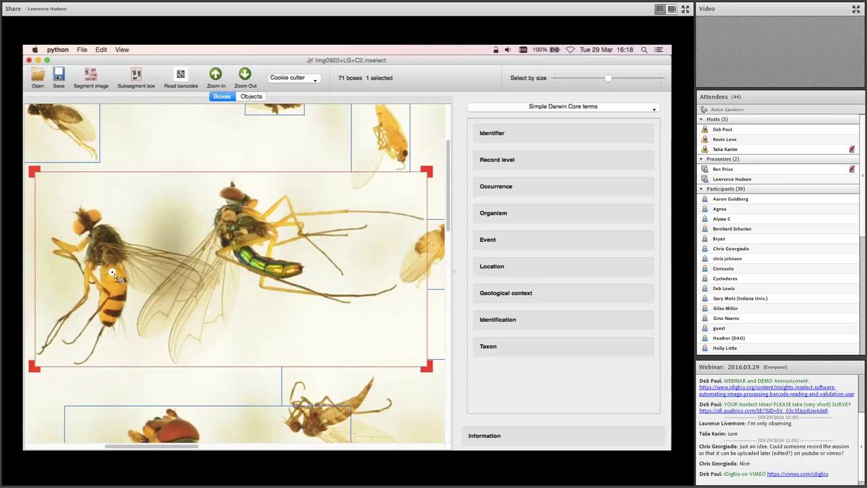
click(242, 238)
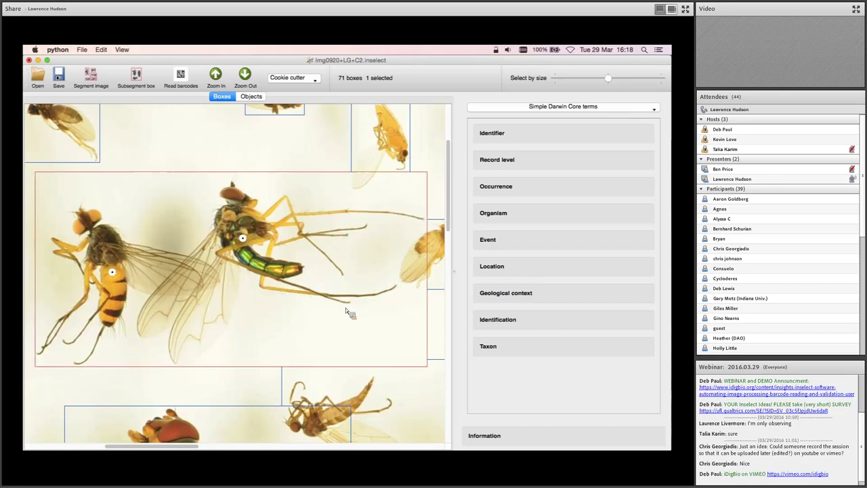
click(136, 76)
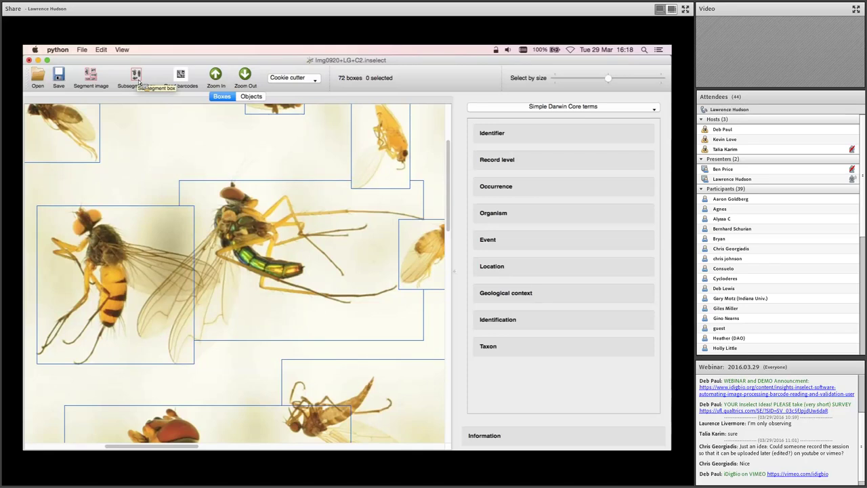
Adjust the new boxes' edges to fit the left hoverfly and the middle fly
click(161, 259)
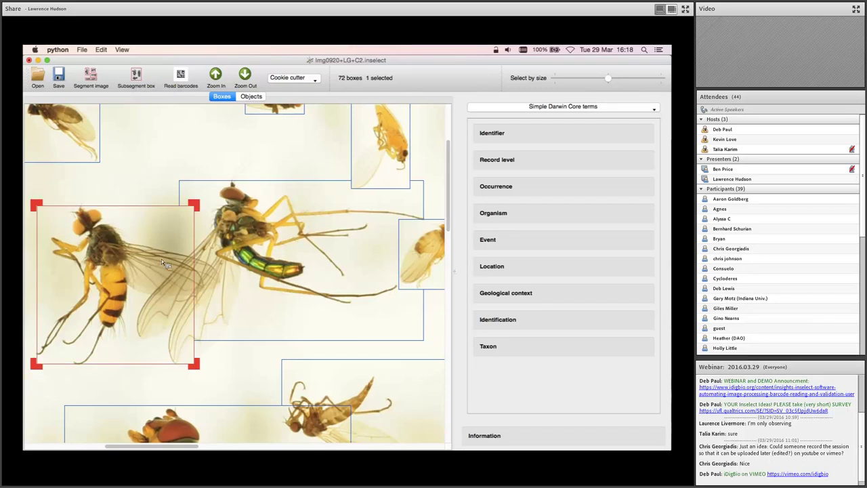
drag(195, 366, 222, 368)
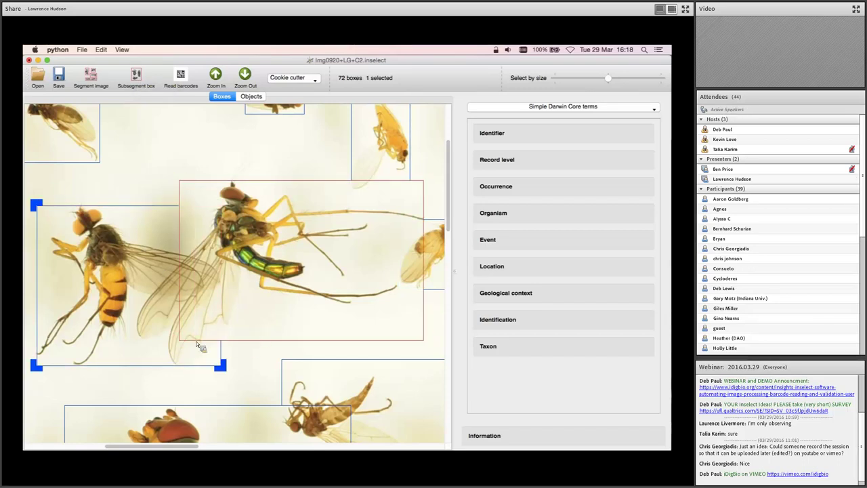
drag(180, 341, 137, 368)
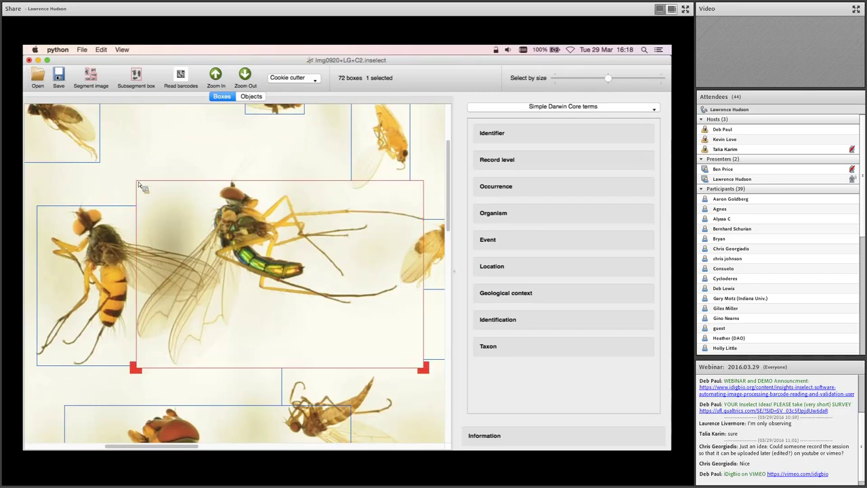
drag(138, 182, 139, 163)
Step past two more boxes, zoom out to the whole slide and deselect all boxes
key(n)
key(n)
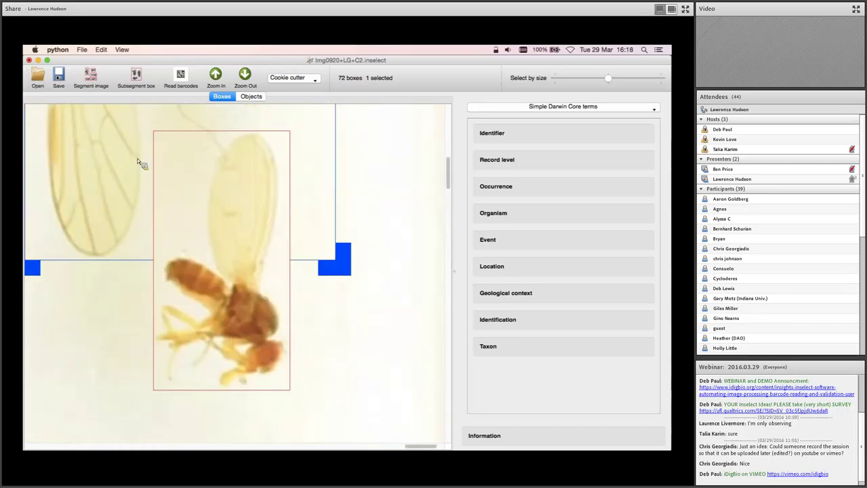
key(n)
key(n)
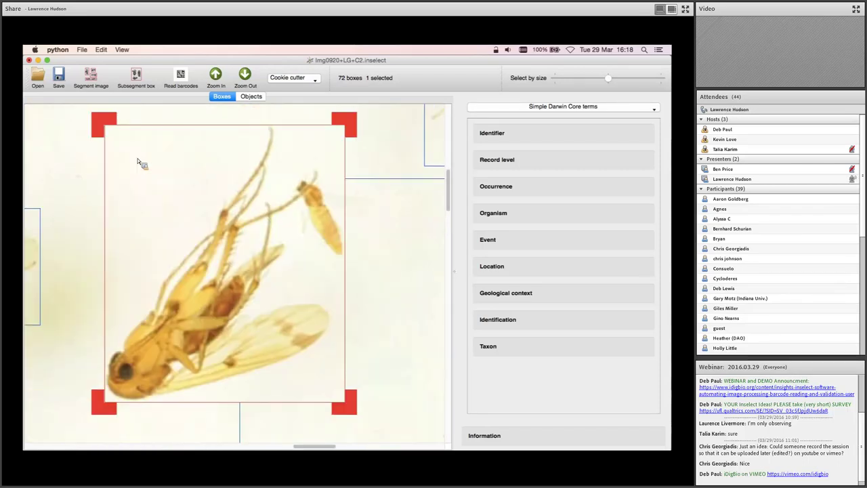
key(z)
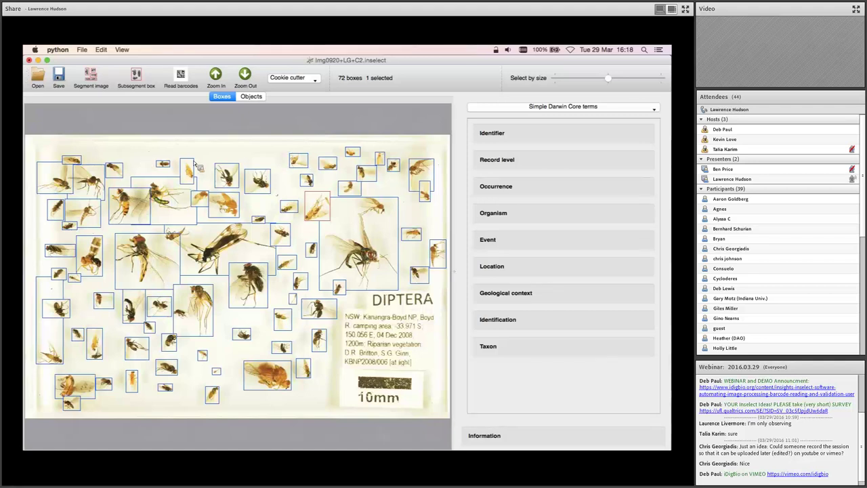
click(315, 139)
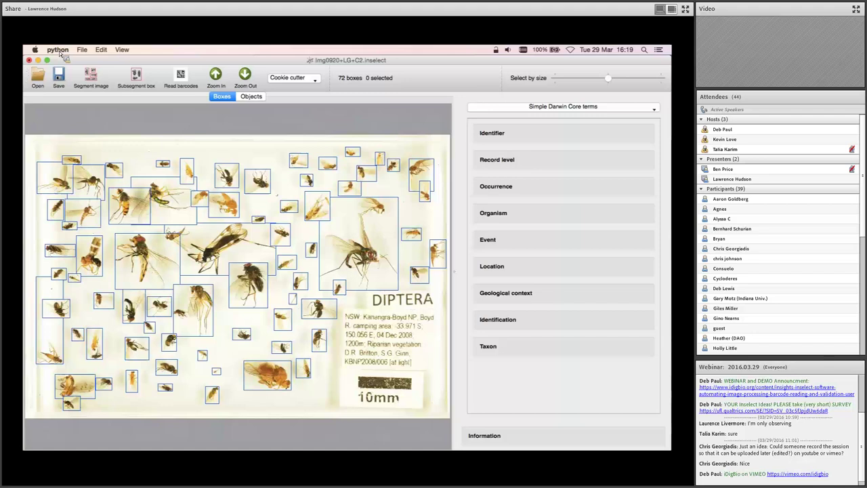
Save crops of all 72 boxes and dismiss the crops-saved notice
click(82, 50)
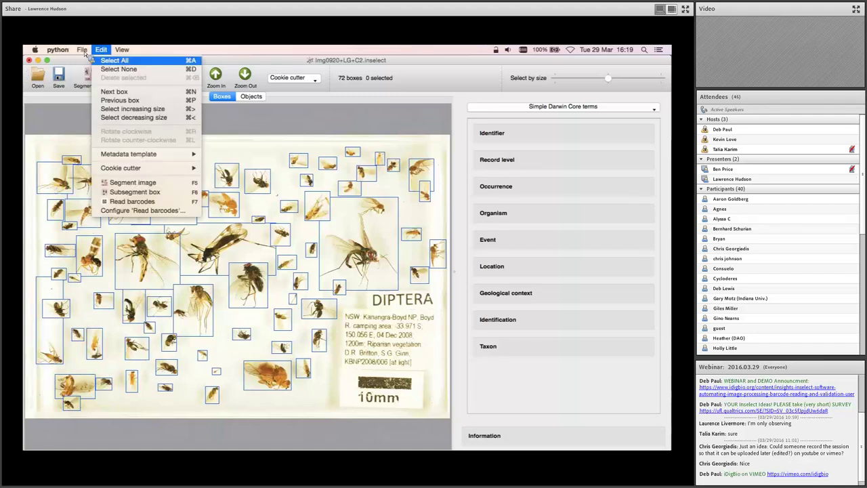
mouse_move(81, 49)
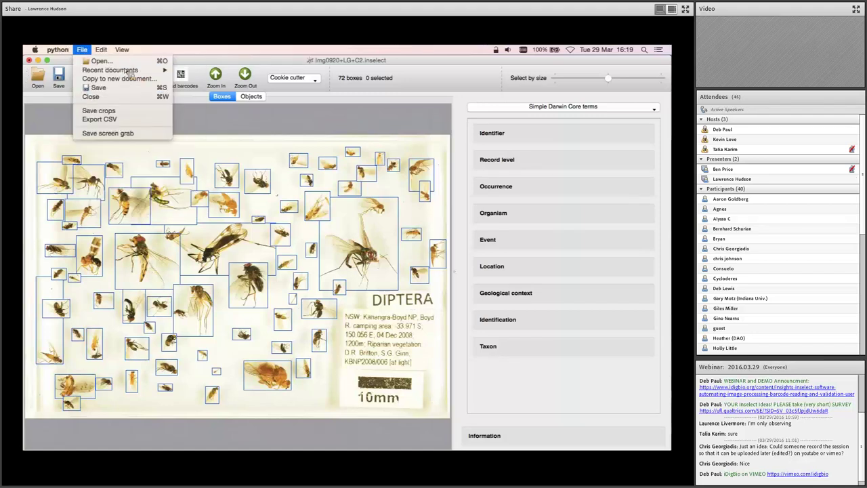
click(135, 112)
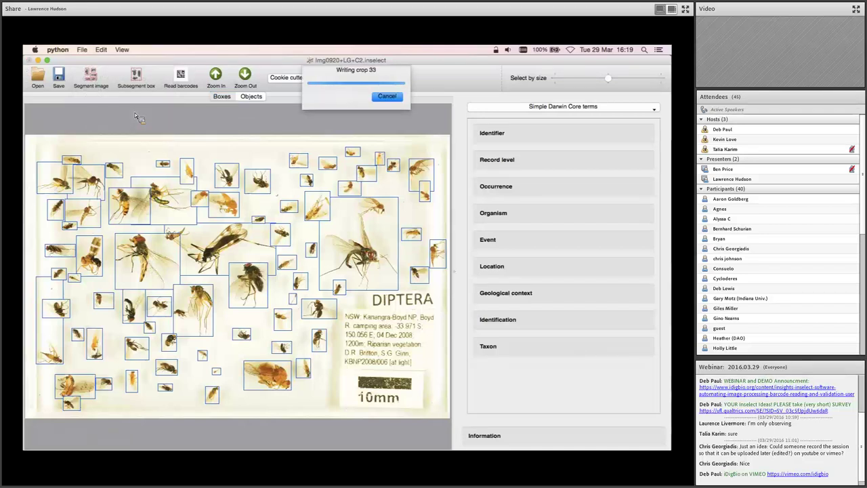
key(Return)
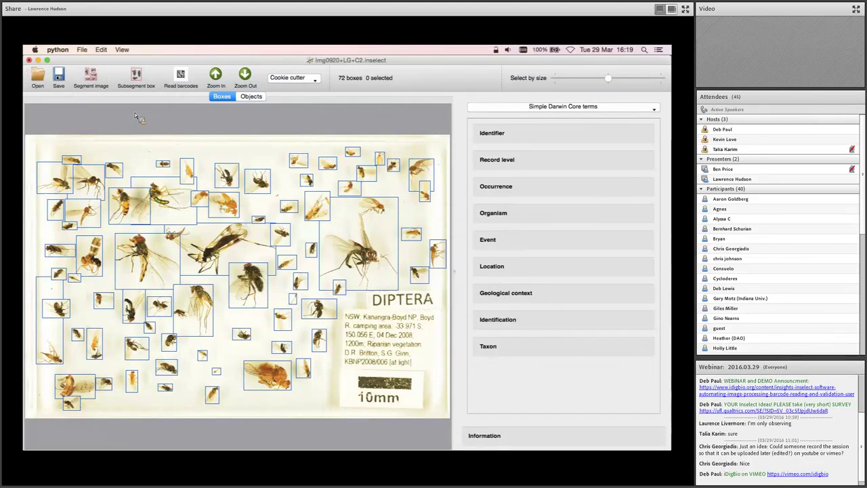
Open the Img0920+LG+C2_crops folder in Finder and browse the cropped JPEGs in Cover Flow
key(super+Tab)
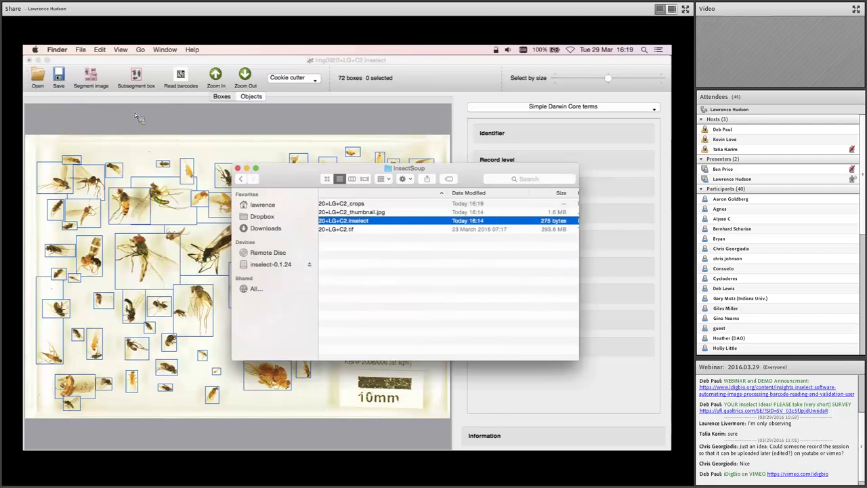
scroll(407, 270, left, 3)
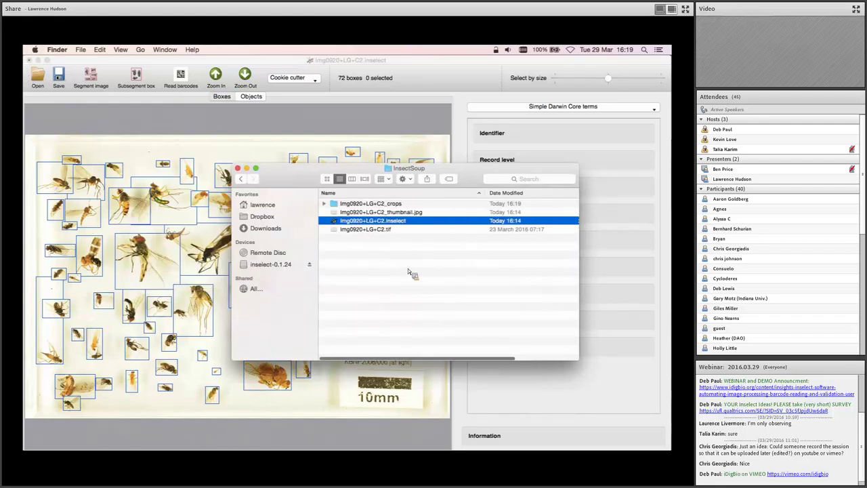
key(Up)
key(Up)
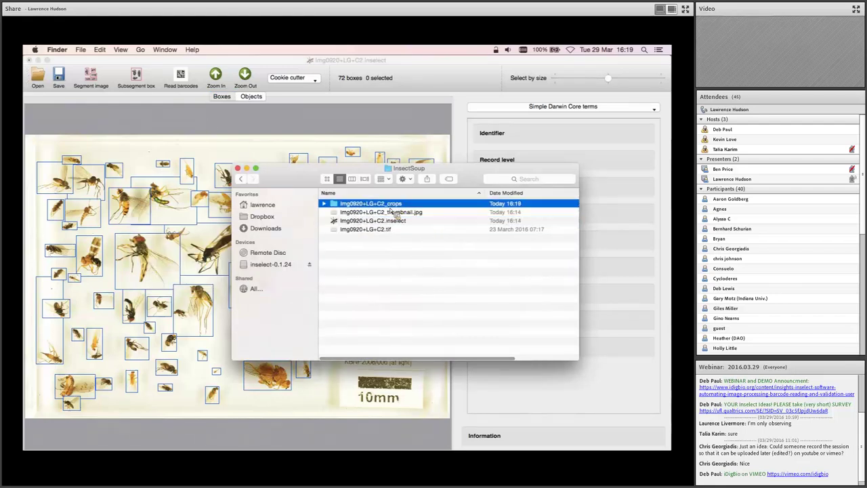
key(super+Down)
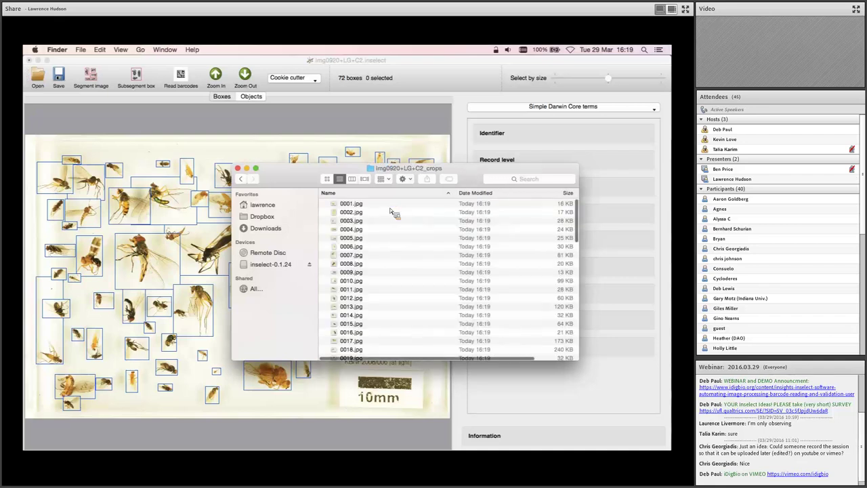
key(super+4)
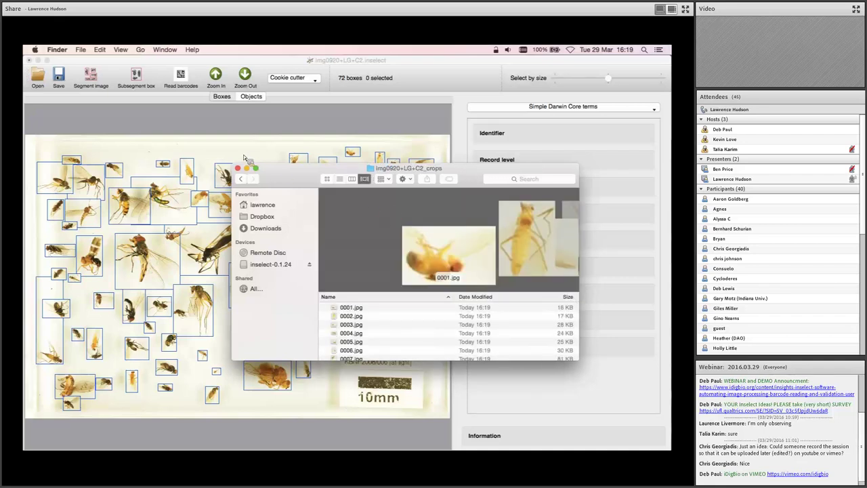
drag(236, 167, 140, 104)
scroll(308, 180, right, 2)
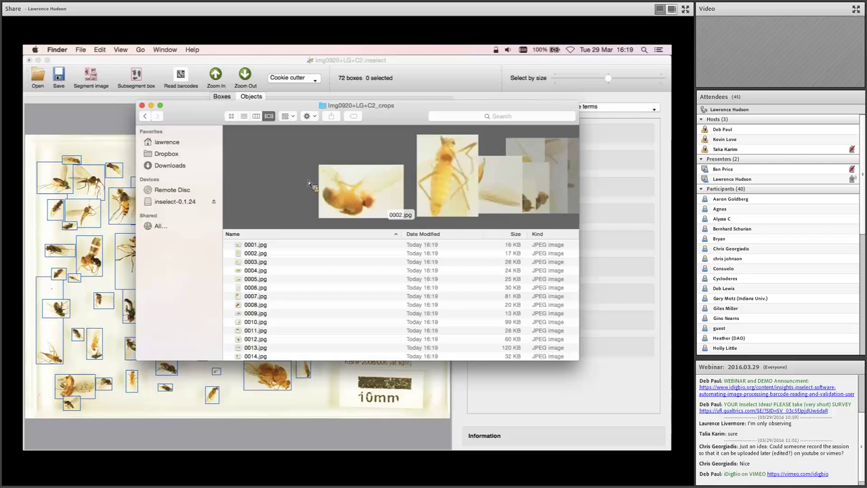
scroll(352, 174, right, 6)
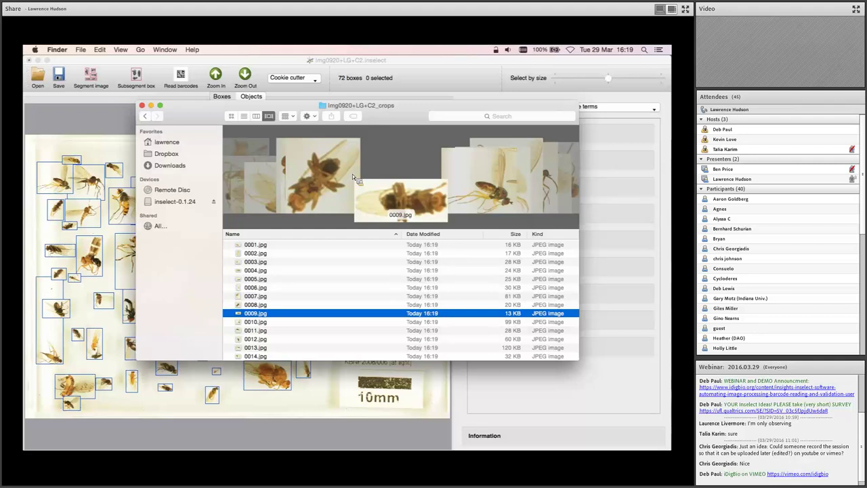
Return to list view, go up to Documents and open the Limacodidae folder
key(super+Up)
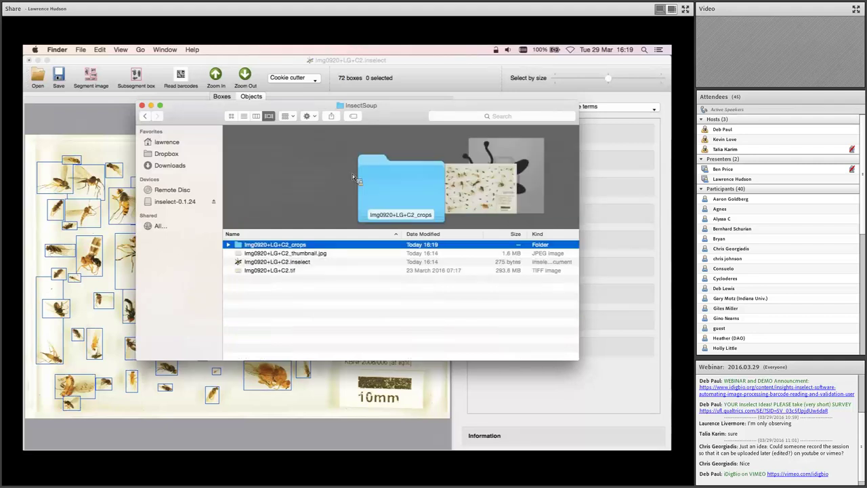
key(super+2)
key(Down)
key(super+Up)
key(Down)
key(super+Down)
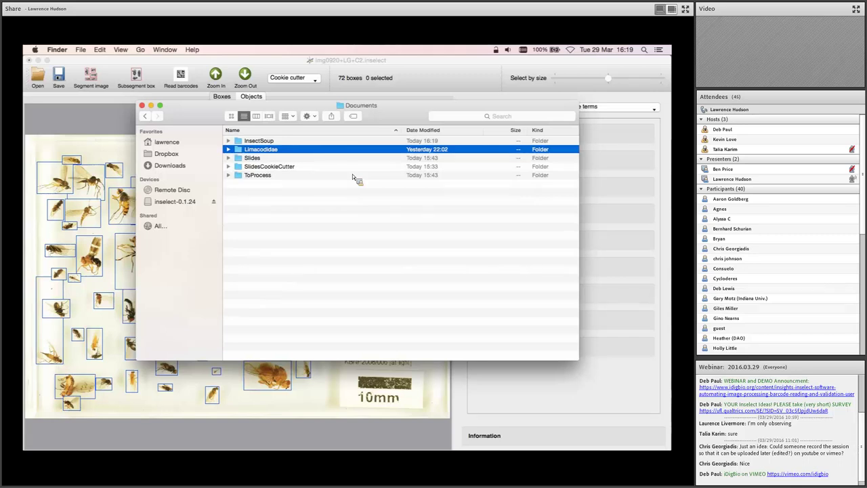
Create Scopelodes_spp_Lim_14.inselect from the moth drawer scan, closing the old document, and segment it
key(Down)
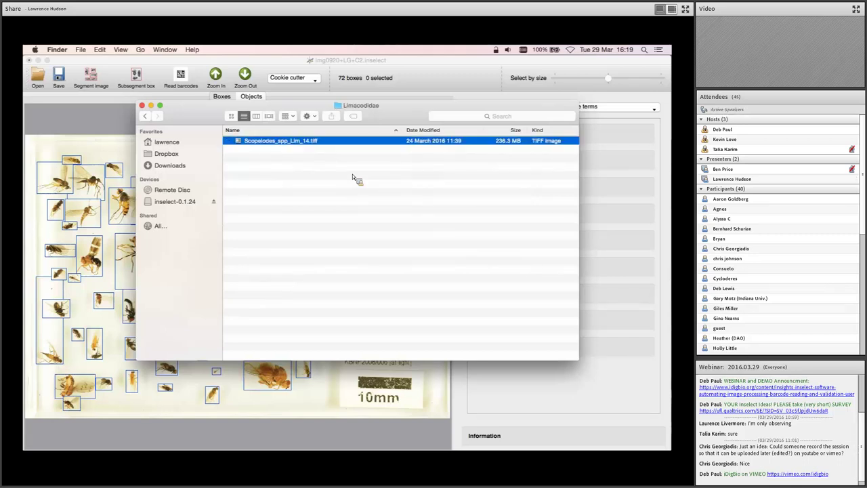
drag(352, 174, 82, 116)
click(396, 264)
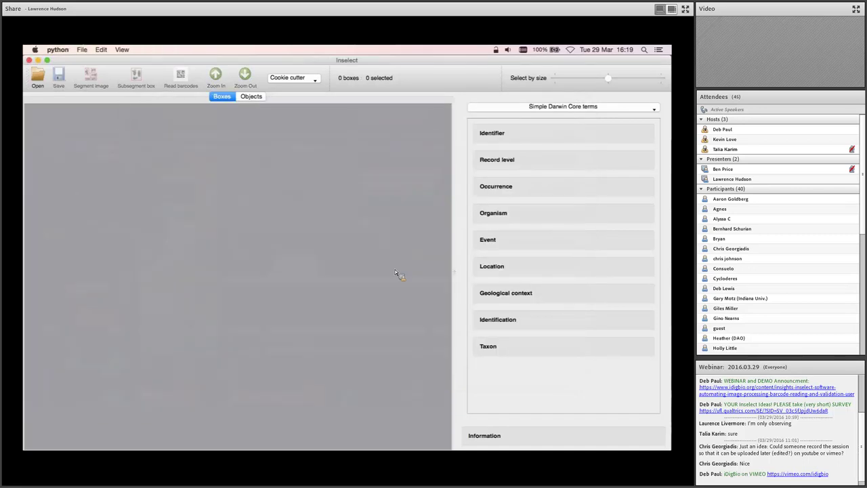
key(super+Tab)
drag(298, 141, 92, 177)
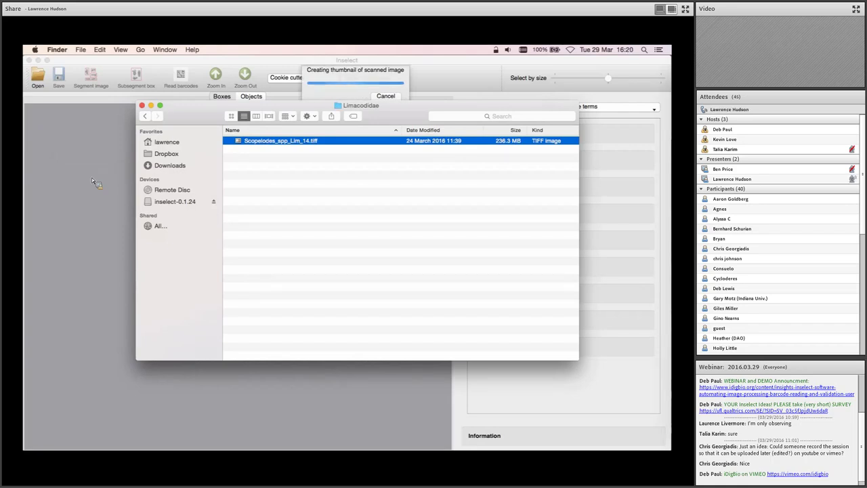
click(102, 177)
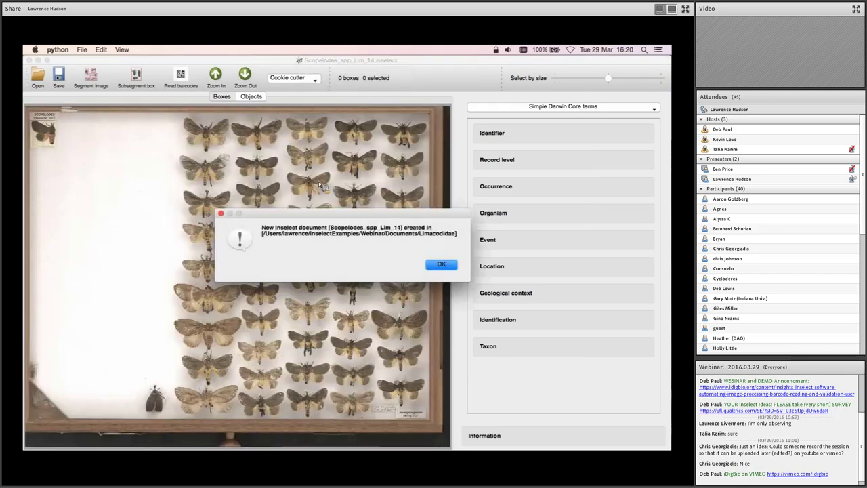
key(Return)
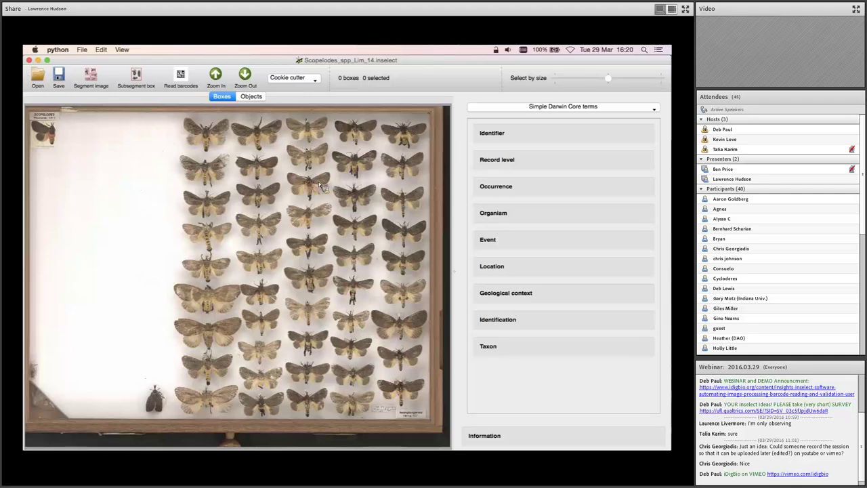
click(95, 79)
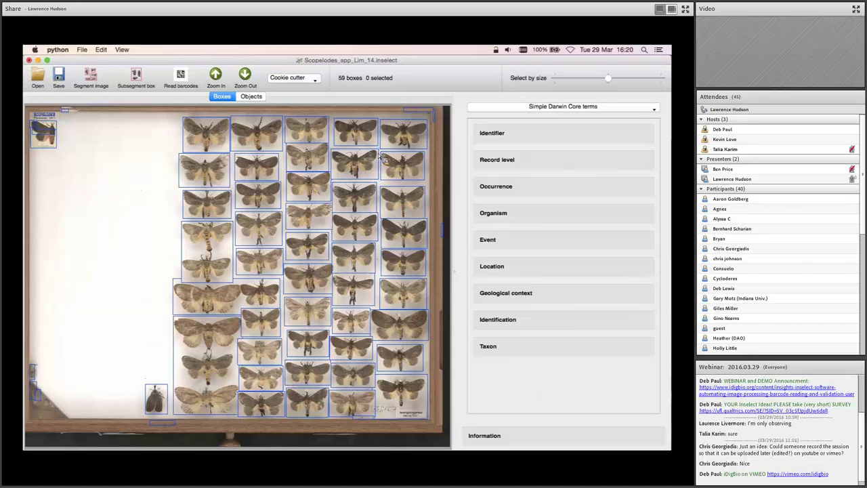
Delete stray boxes at the top-right, right edge, top-left and bottom-left, leaving 47
mouse_move(409, 112)
mouse_down()
mouse_move(396, 109)
mouse_move(446, 124)
mouse_move(424, 117)
mouse_up()
drag(437, 211, 447, 257)
key(Delete)
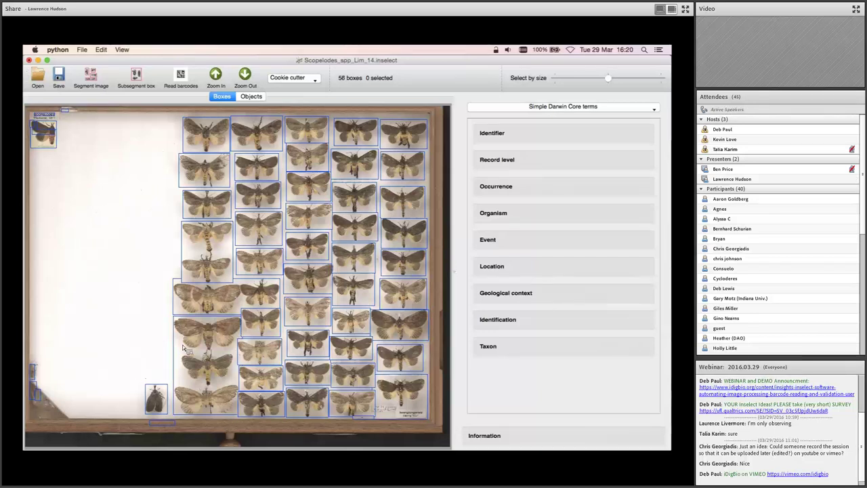
drag(84, 166, 44, 107)
key(Delete)
drag(40, 345, 37, 360)
key(Delete)
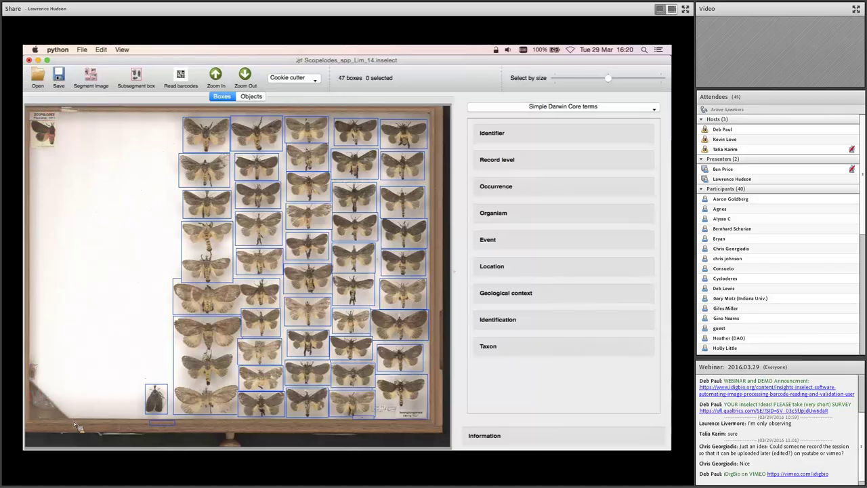
Zoom into the tall three-moth box, seed the moths and subsegment it, then zoom back out
click(218, 364)
key(z)
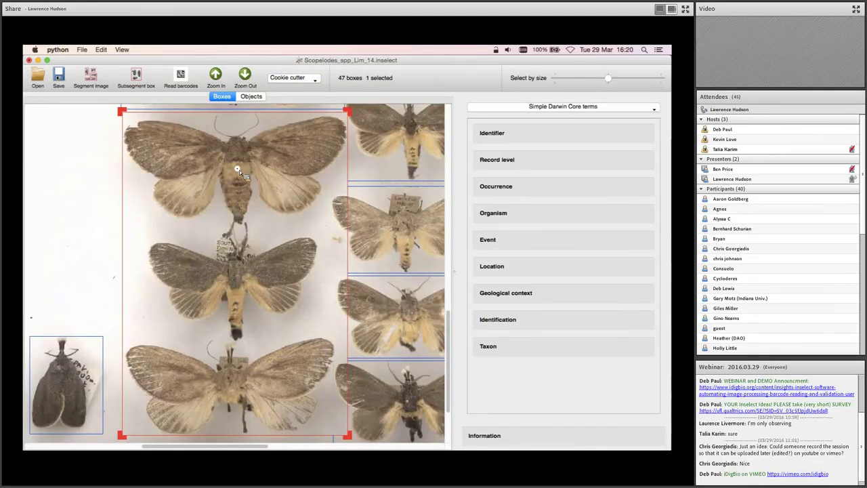
click(233, 378)
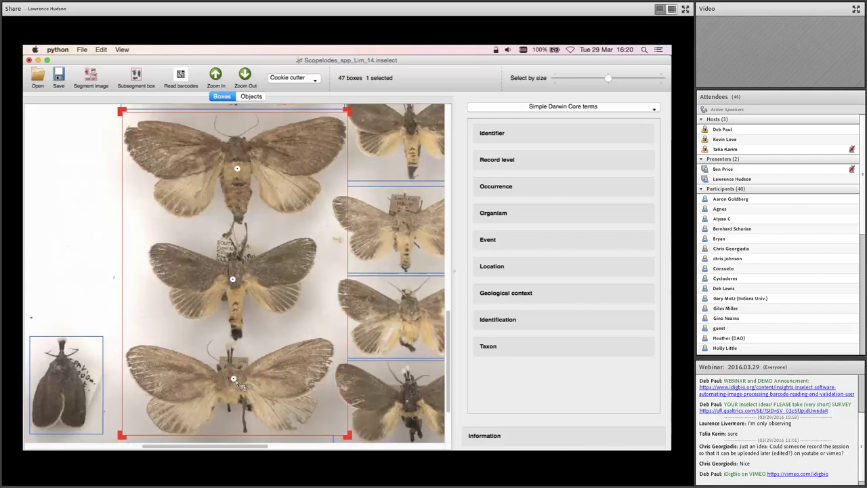
click(140, 82)
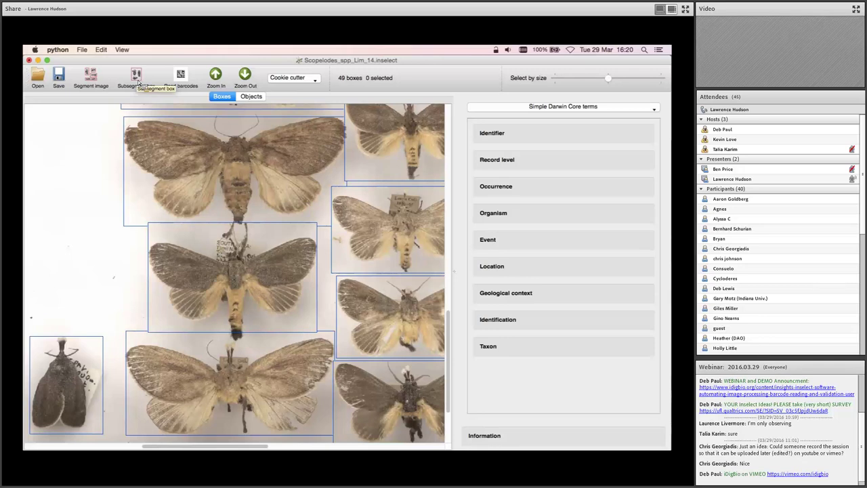
key(ctrl+0)
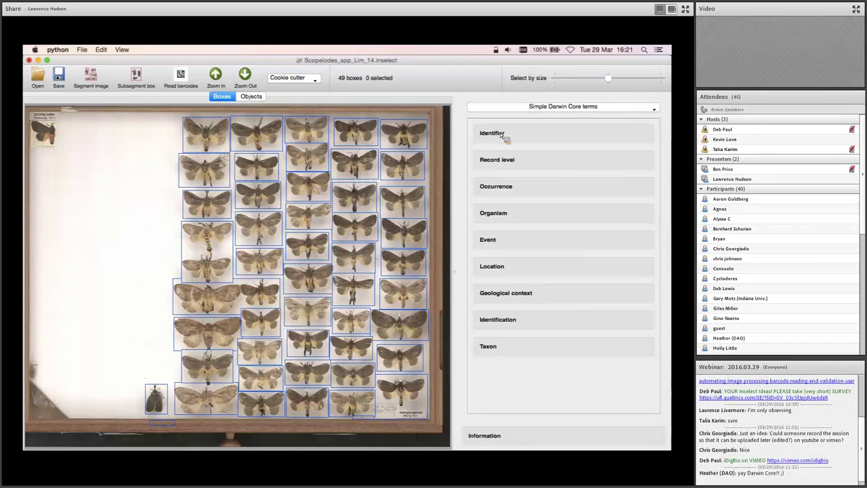
Bring up Mission Control showing Dashboard, Desktops 1–5, and the Inselect and Finder windows
key(ctrl+Up)
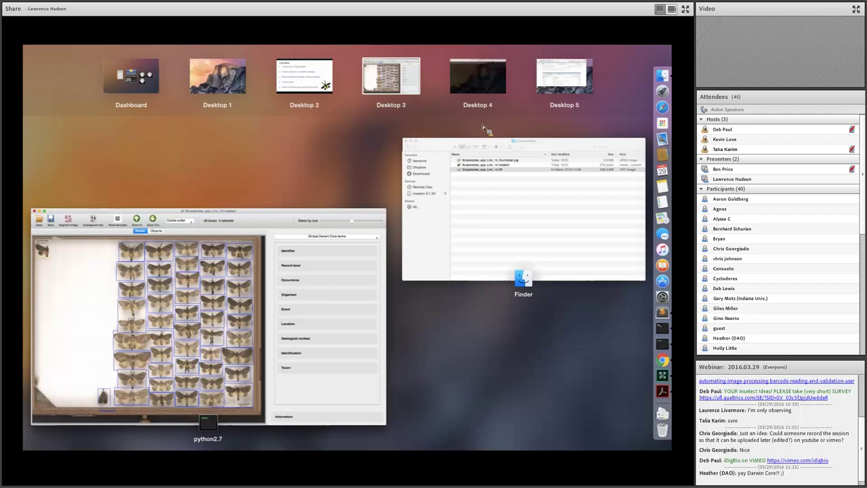
Switch to limacodidae.inselect_template in Sublime Text and widen its text pane
click(471, 211)
key(super+Tab)
key(super+Tab)
key(super+Tab)
key(super+Tab)
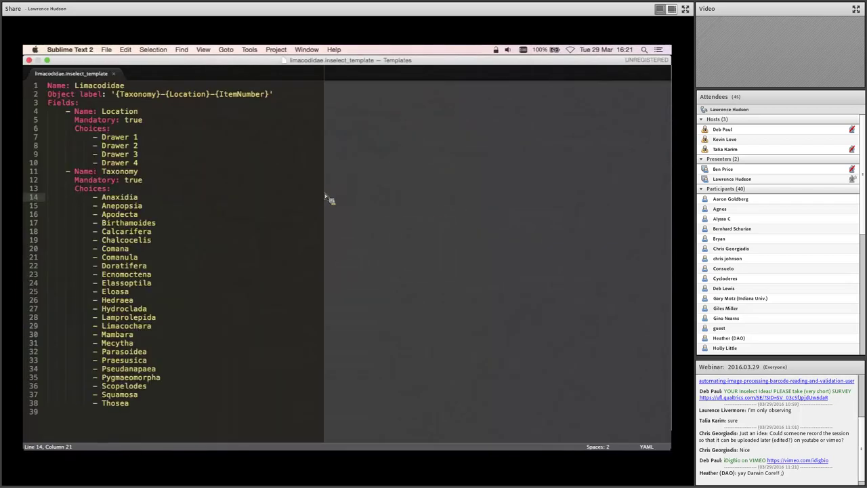
drag(325, 195, 350, 194)
key(Down)
key(Down)
key(Down)
key(Down)
key(Down)
key(Down)
key(Down)
key(Down)
key(Down)
key(Down)
key(End)
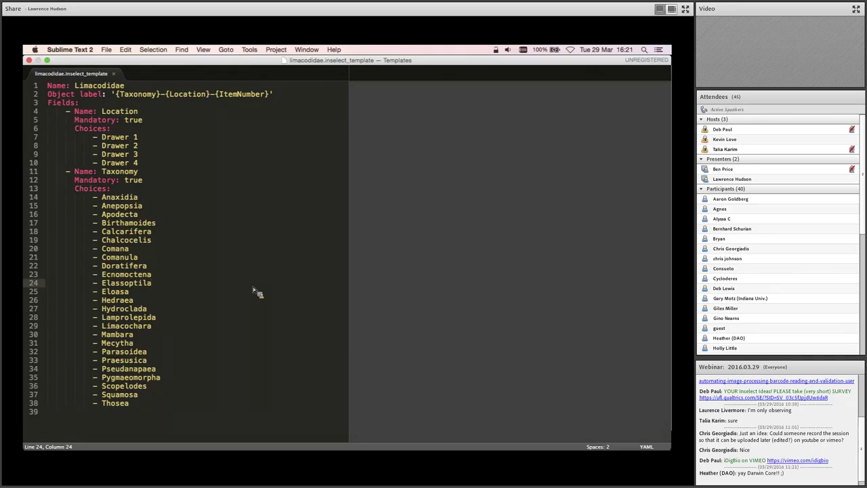
Highlight the Name: Limacodidae line, the Location field, its mandatory setting and four Drawer choices
click(108, 86)
drag(126, 87, 48, 90)
click(77, 103)
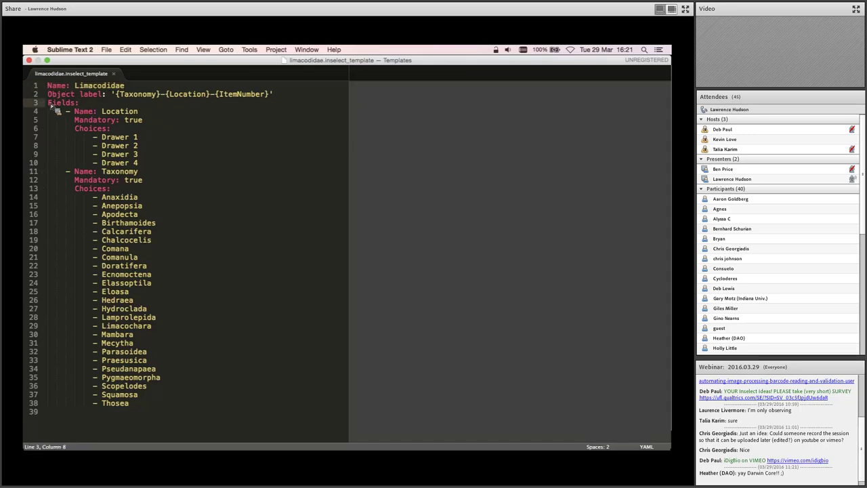
click(75, 111)
mouse_move(76, 115)
mouse_down()
mouse_move(138, 113)
mouse_move(83, 120)
mouse_up()
click(146, 121)
drag(115, 163, 27, 142)
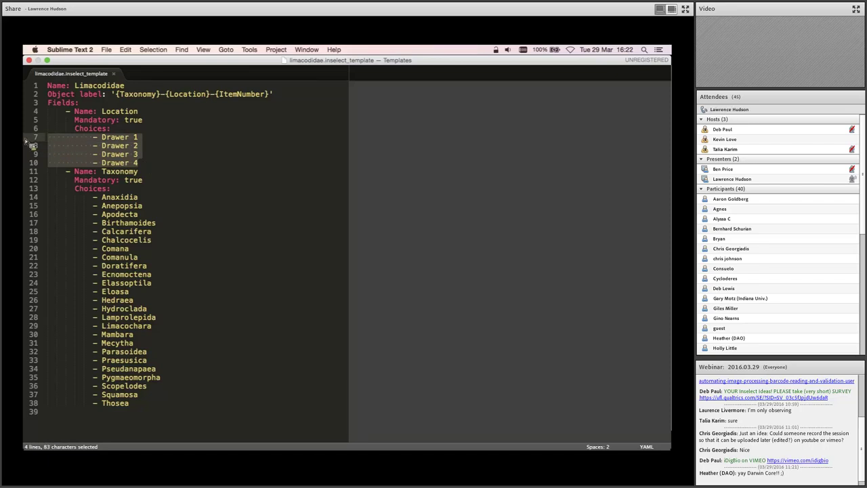
Highlight the Taxonomy field, its mandatory setting and the list of genus choices
double_click(128, 172)
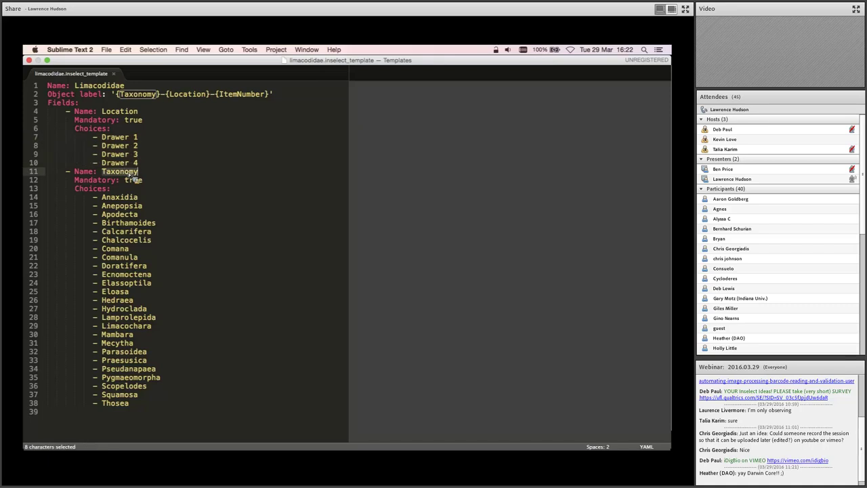
drag(142, 180, 77, 184)
drag(155, 411, 41, 205)
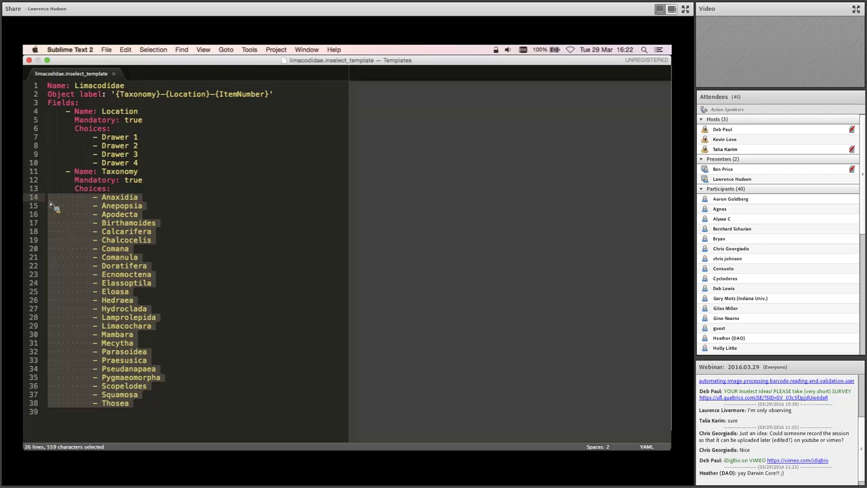
Clear the highlight and return to the desktop with Inselect and Finder
click(139, 415)
key(ctrl+Right)
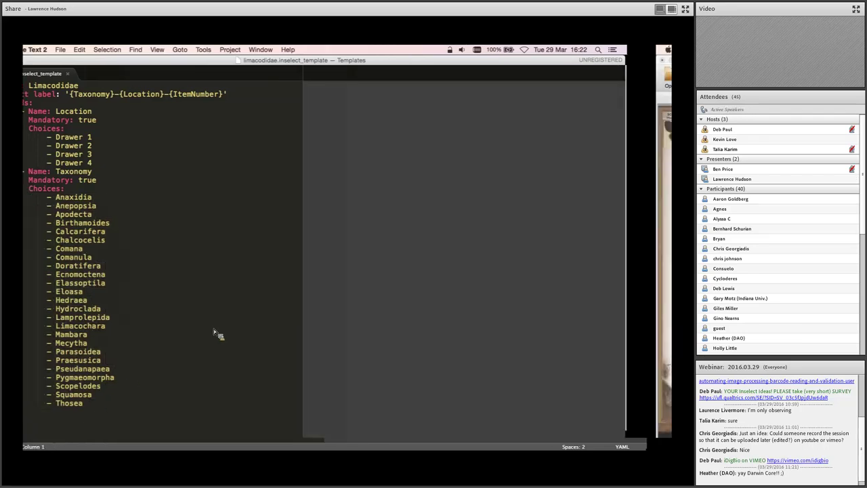
key(ctrl+Right)
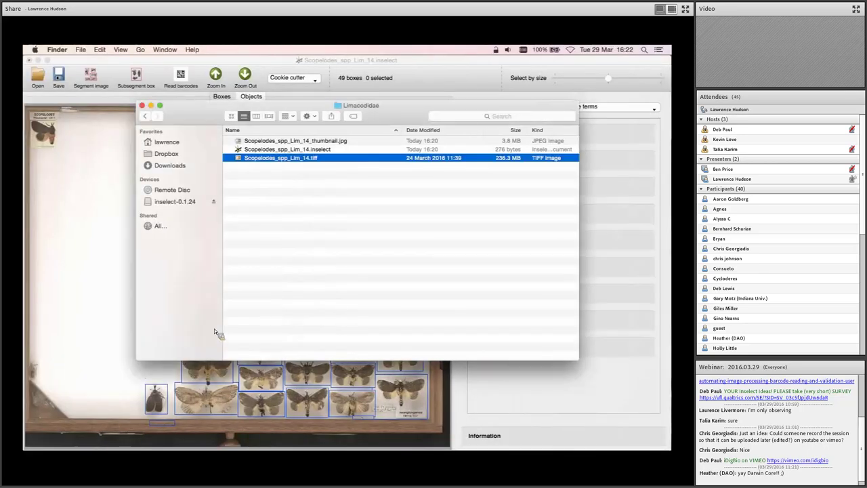
Load the user template limacodidae.inselect_template in Inselect's metadata template list
click(121, 221)
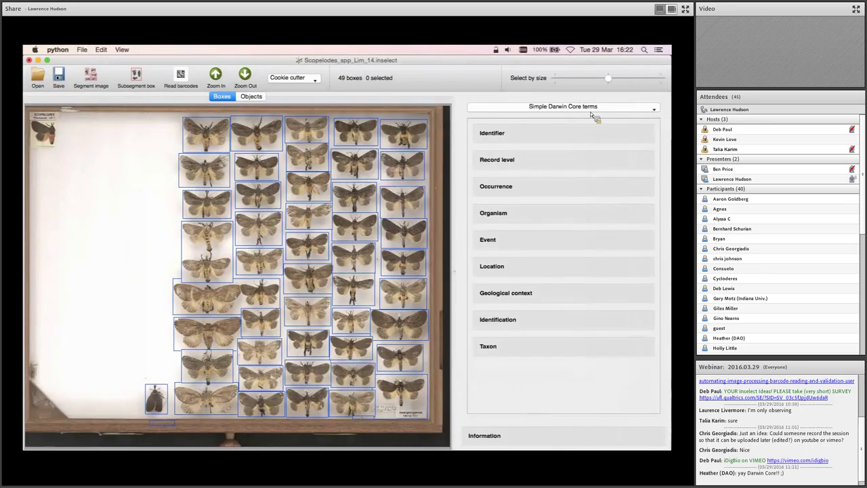
click(613, 107)
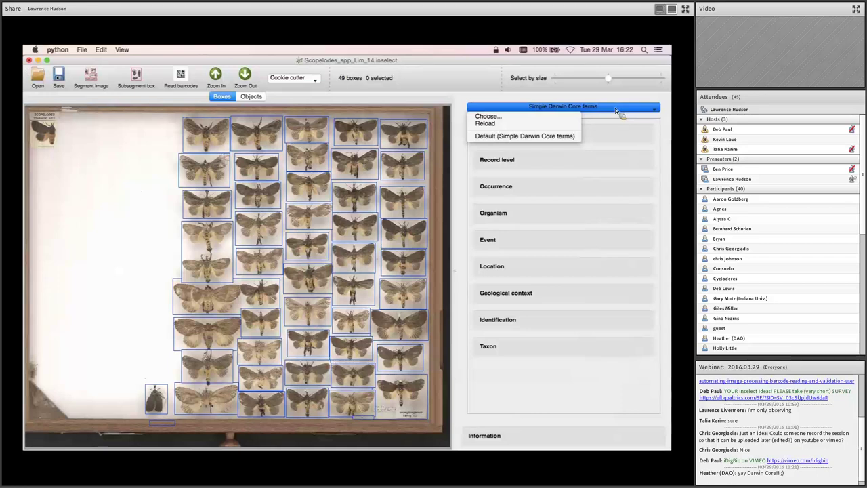
click(573, 117)
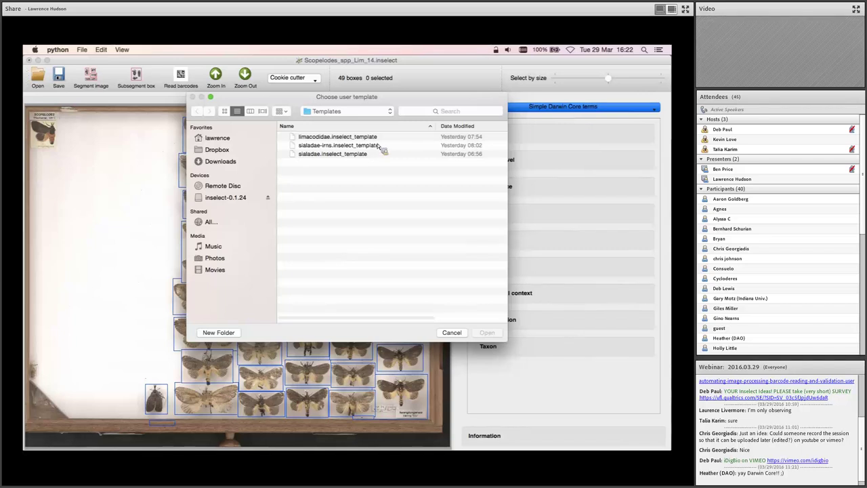
double_click(377, 137)
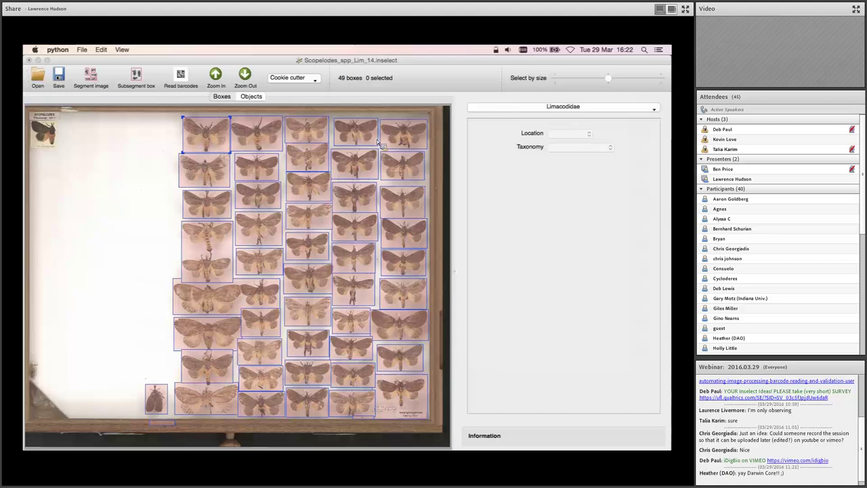
Set the top-left moth box's Location to Drawer 1 and Taxonomy to Scopelodes
click(195, 145)
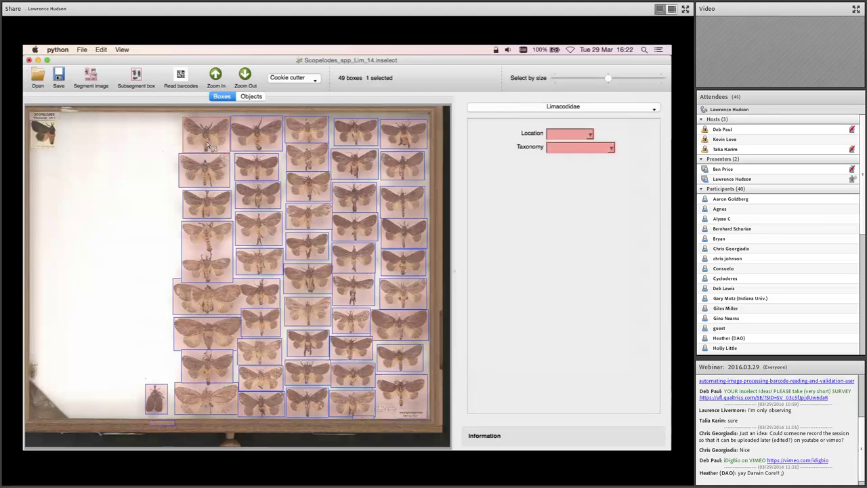
click(569, 133)
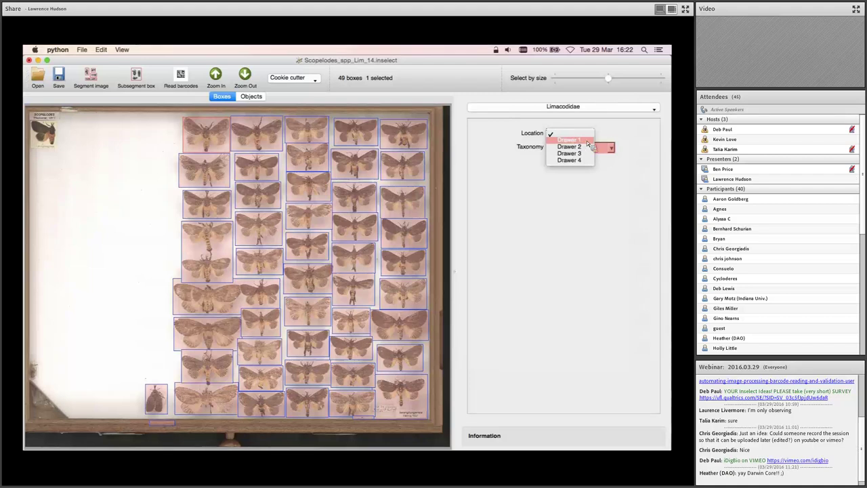
click(566, 140)
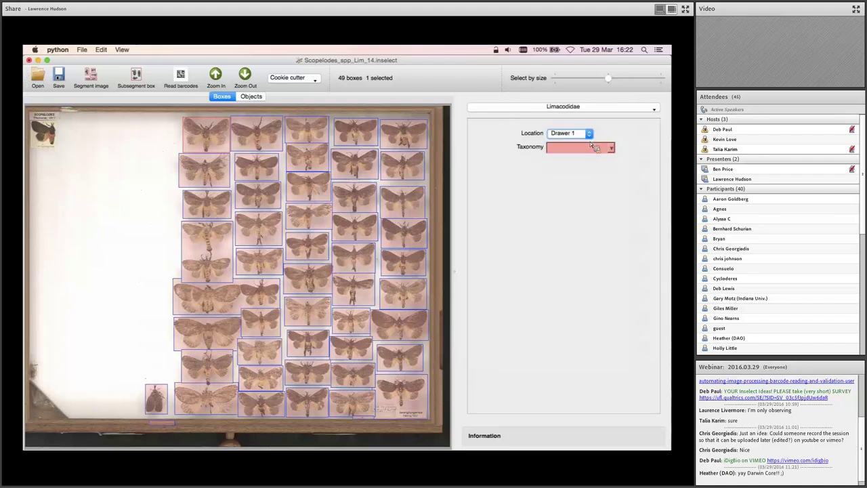
click(600, 147)
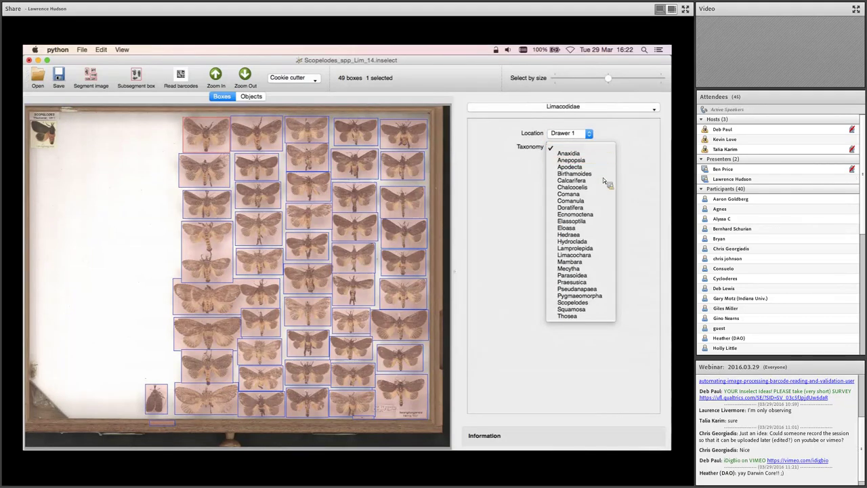
click(613, 303)
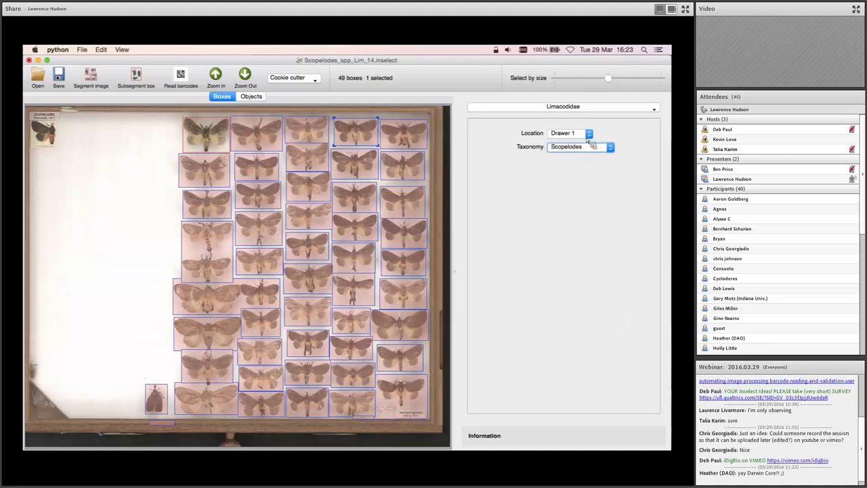
click(210, 137)
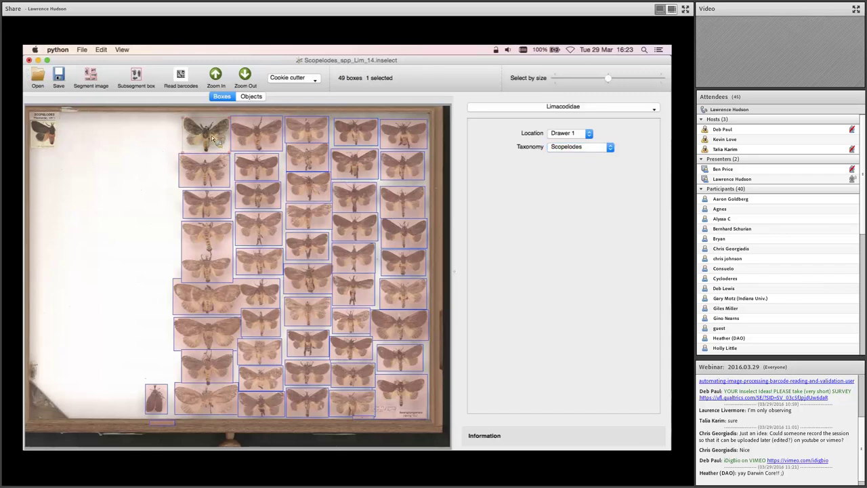
Give the second top-row moth box Location Drawer 2 and Taxonomy Scopelodes
click(250, 141)
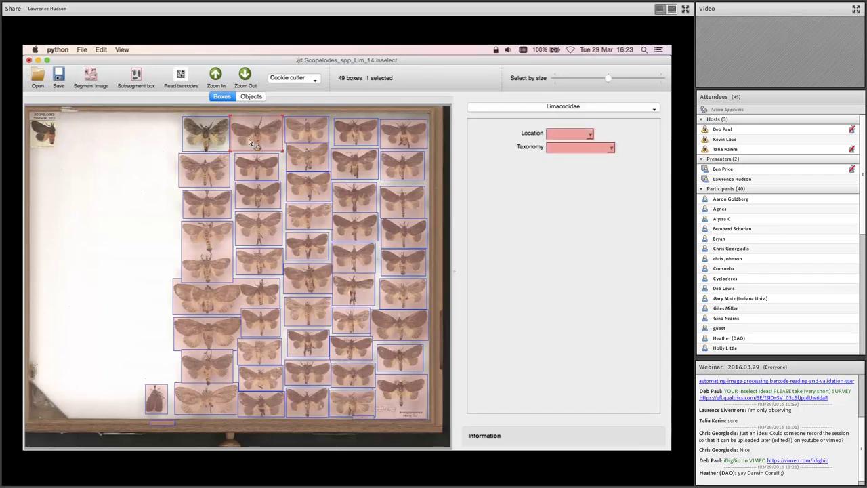
click(586, 134)
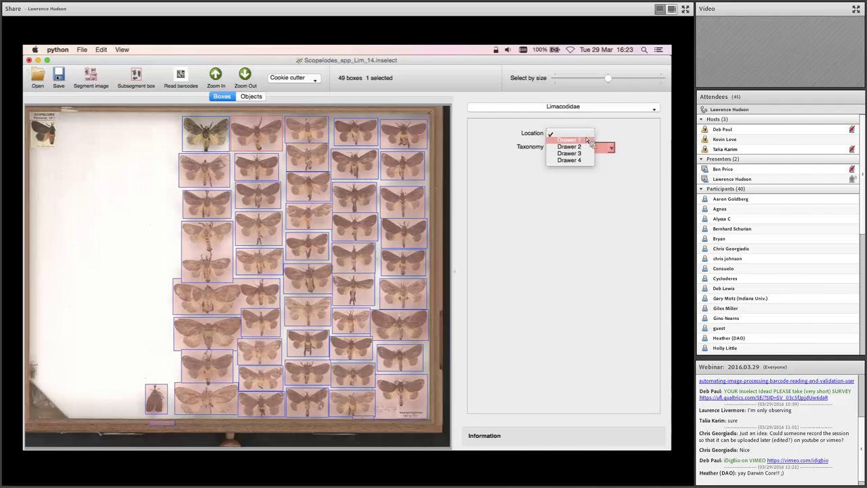
click(590, 147)
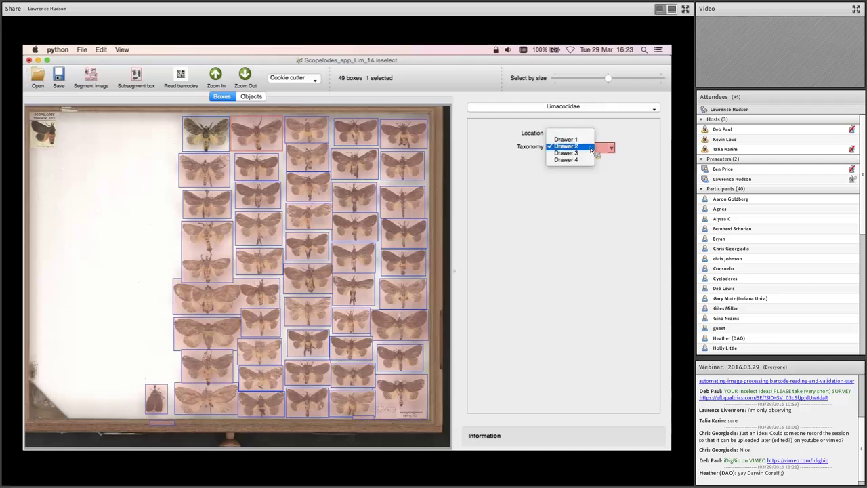
click(590, 147)
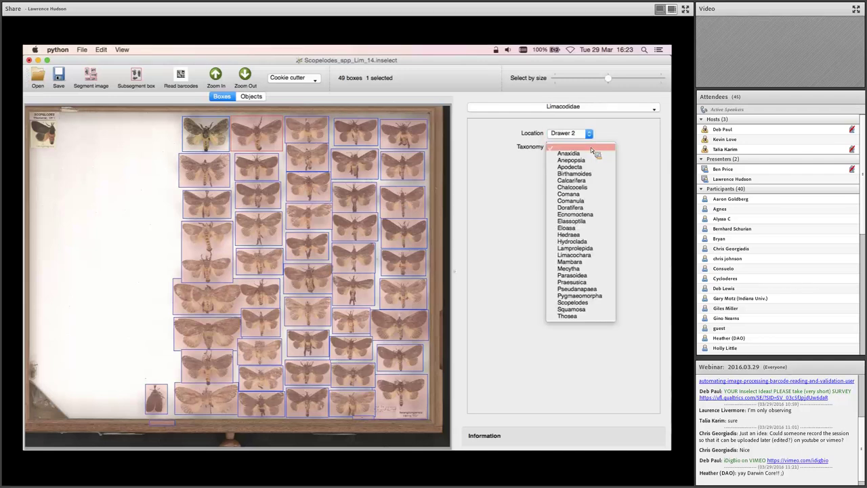
click(602, 302)
Select both top-left boxes to show their mixed Location values, then deselect
drag(161, 106, 248, 133)
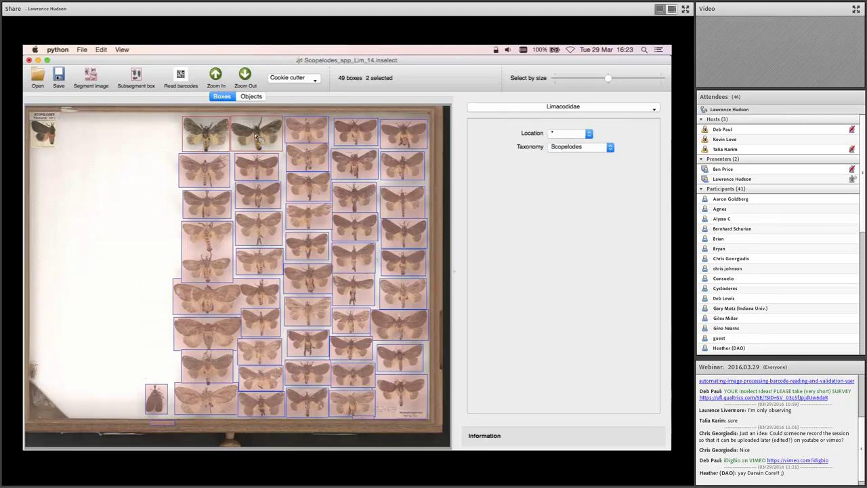
click(586, 136)
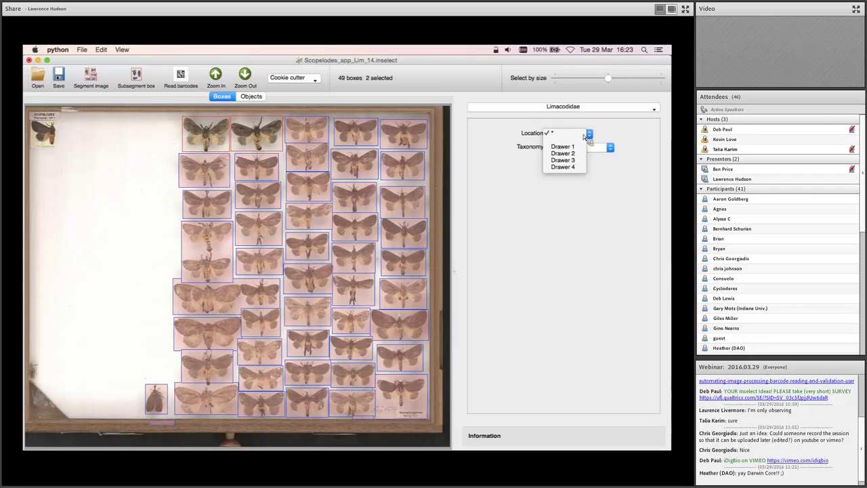
click(494, 135)
click(126, 132)
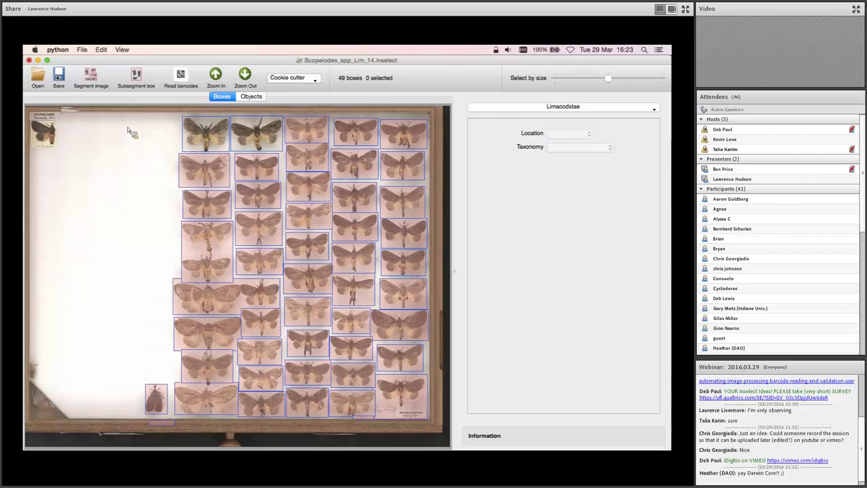
Select all 49 boxes and set every Location to Drawer 1 and Taxonomy to Scopelodes
click(101, 50)
mouse_move(122, 50)
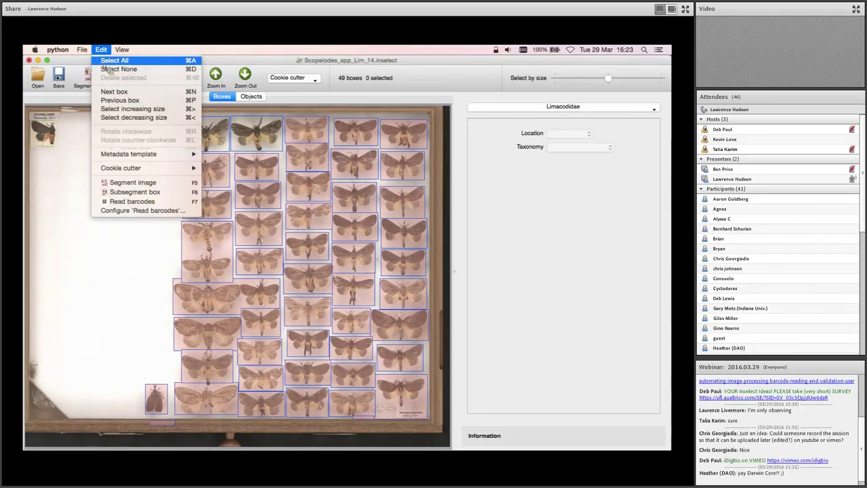
click(149, 63)
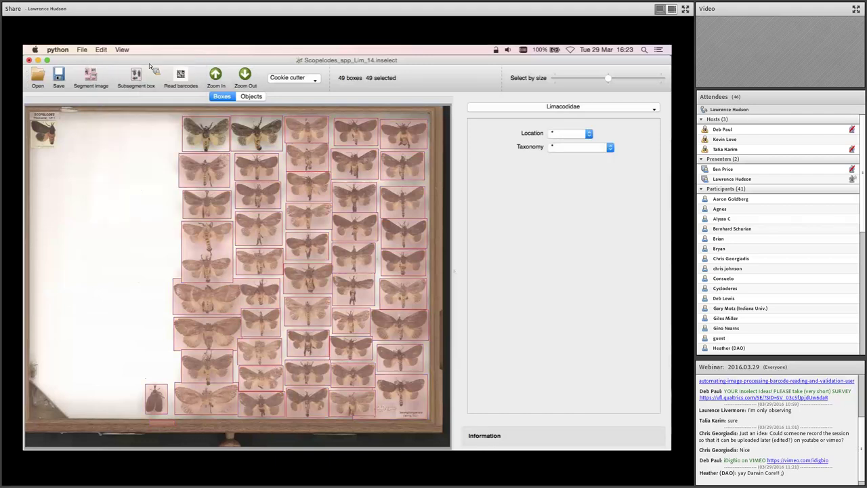
click(588, 134)
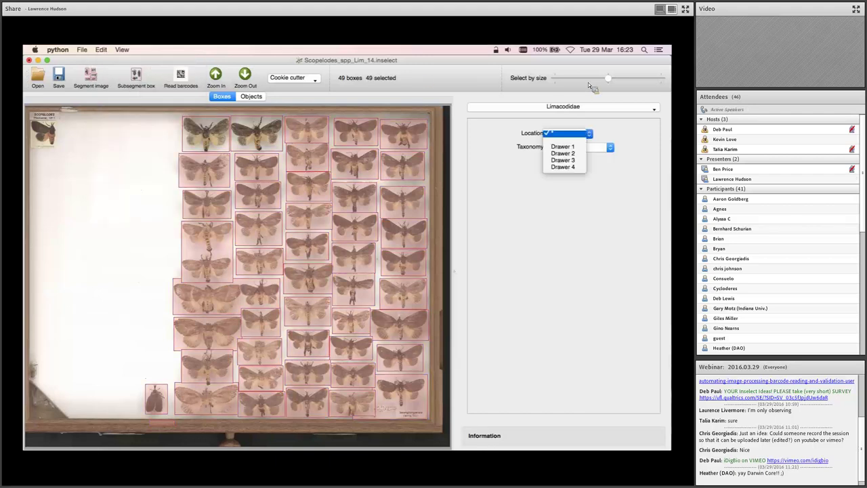
click(587, 149)
click(602, 149)
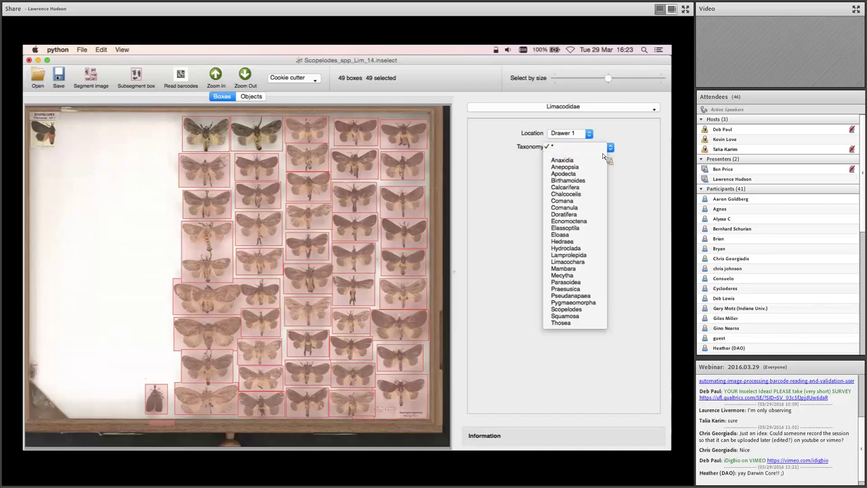
click(592, 310)
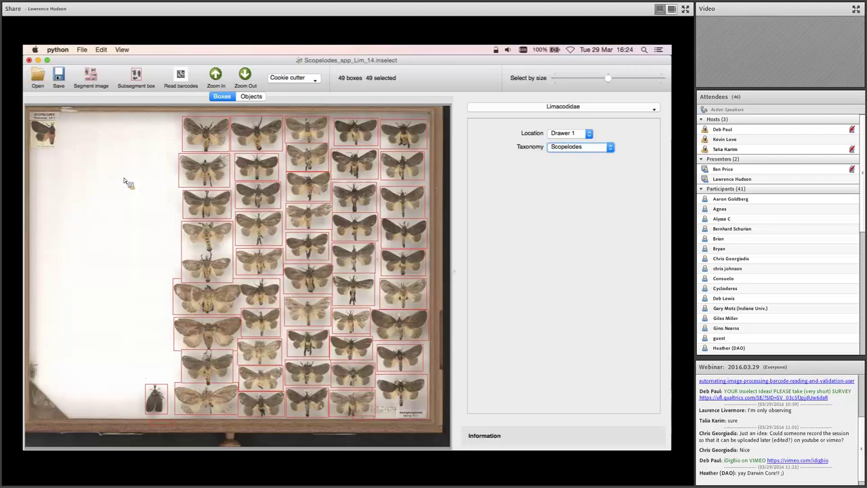
key(super+Tab)
key(super+Tab)
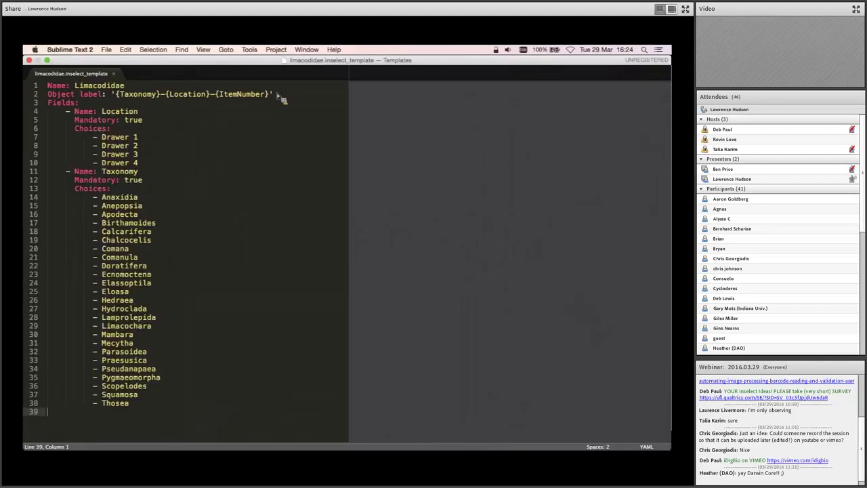
drag(273, 94, 49, 100)
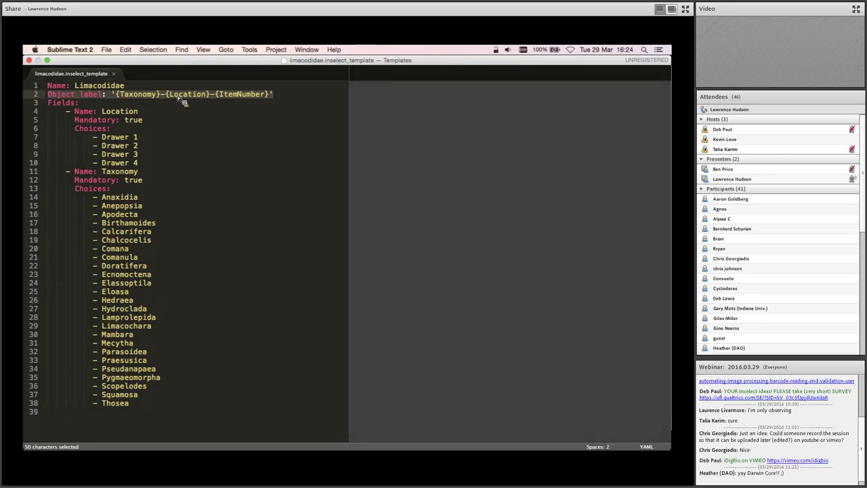
click(233, 105)
double_click(237, 95)
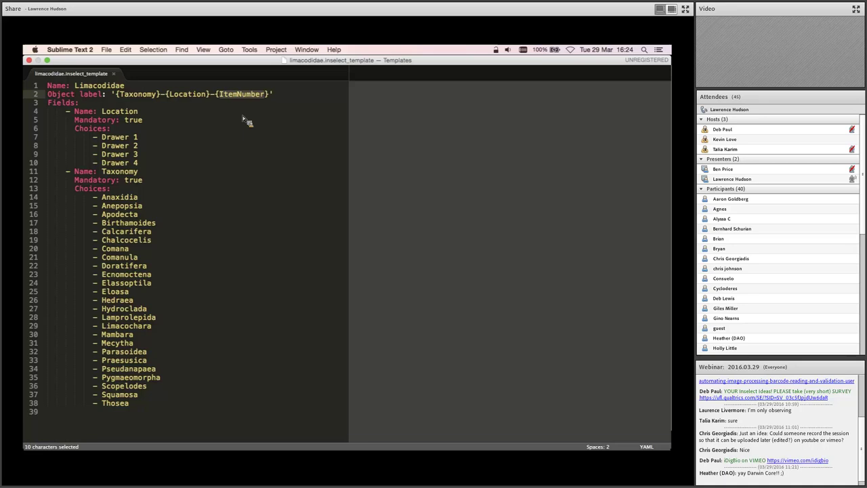
key(ctrl+Right)
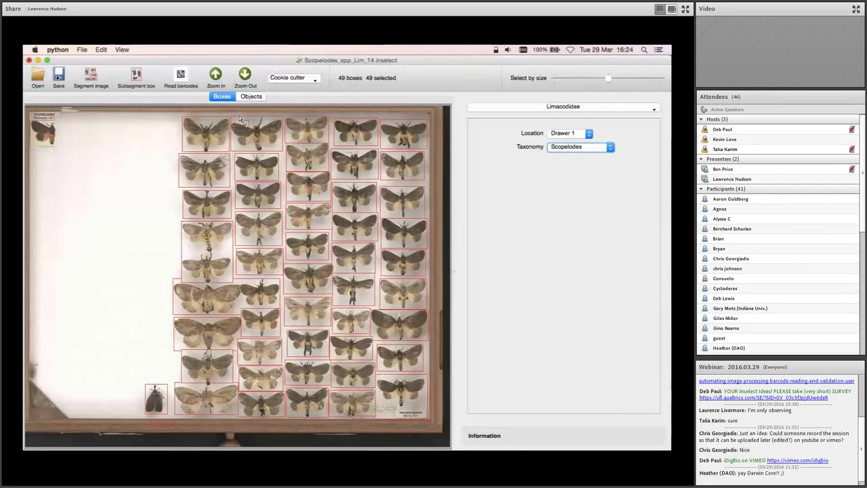
click(82, 49)
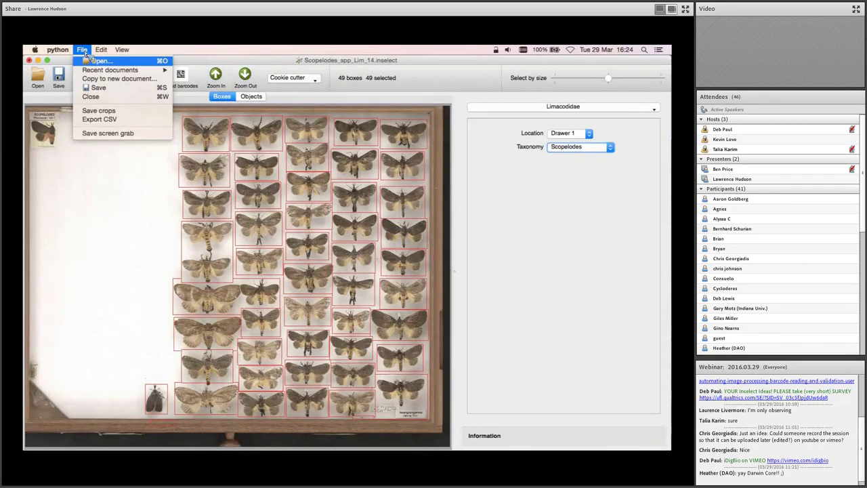
Save crop images of all 49 boxes, then view the Limacodidae folder in Finder
click(136, 111)
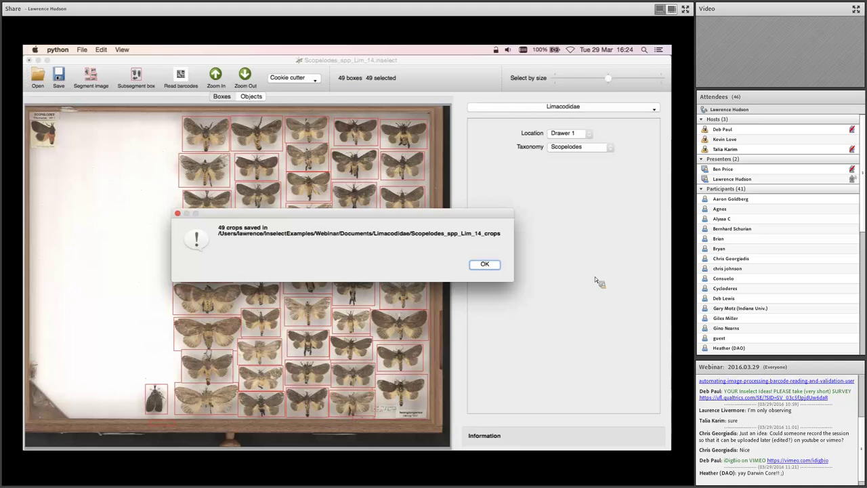
click(488, 264)
key(super+Tab)
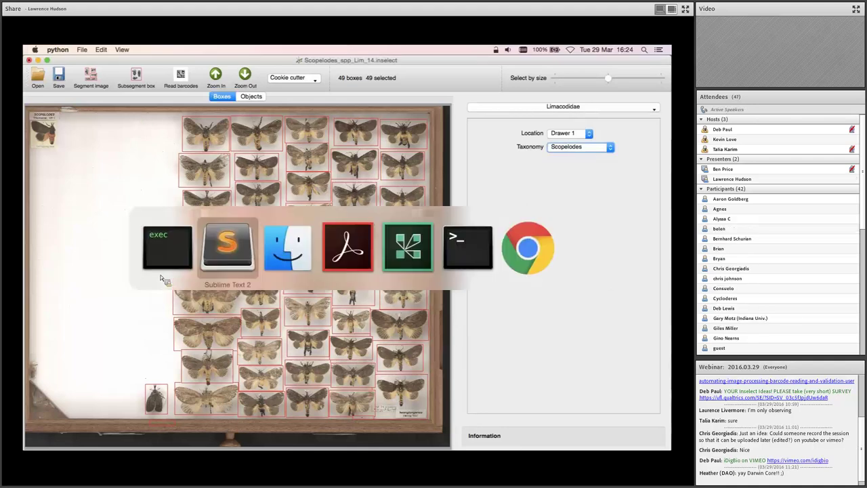
key(super+Tab)
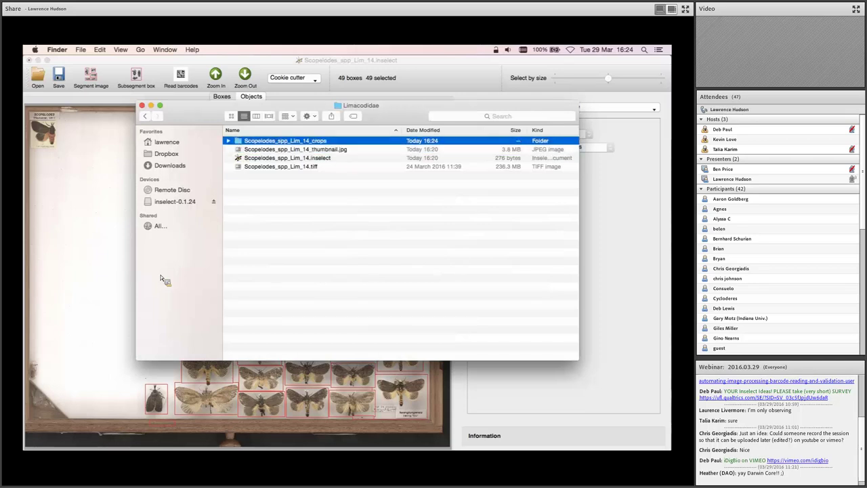
Open the crops folder and scroll through Scopelodes-Drawer 1-1.jpg onward to 1-49
key(super+Down)
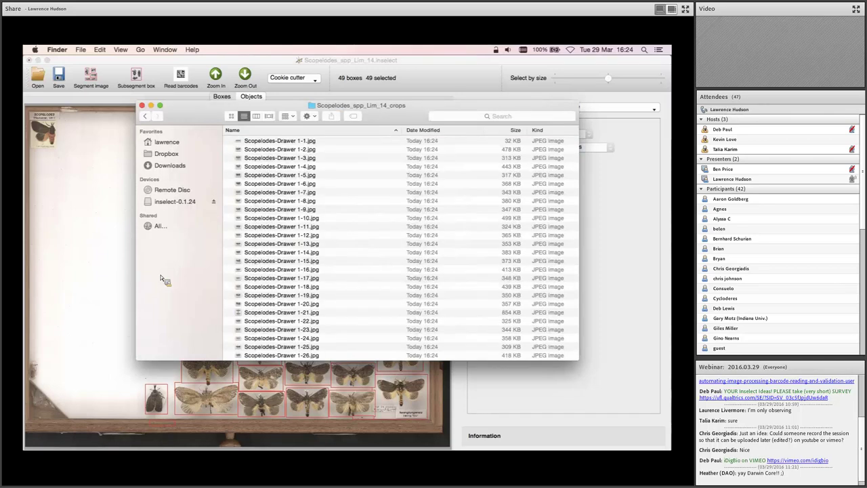
key(Down)
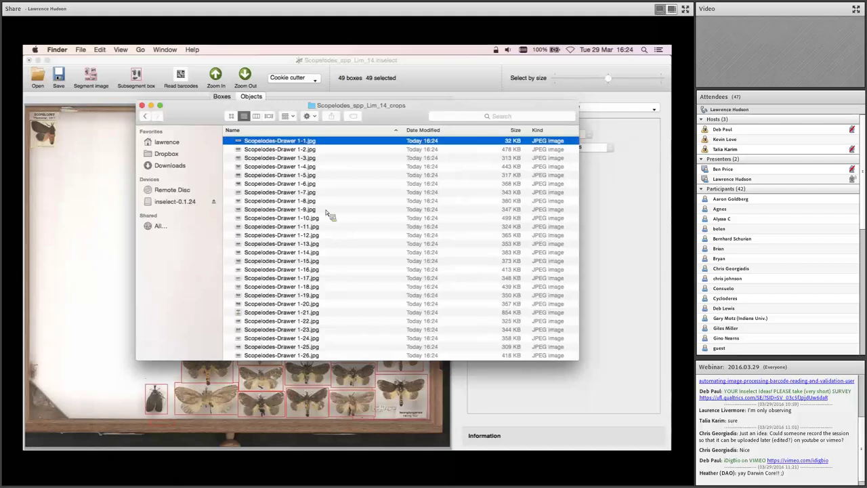
drag(313, 139, 331, 144)
drag(331, 143, 62, 142)
scroll(331, 142, down, 3)
scroll(317, 219, down, 6)
Export the 49 boxes' data as Scopelodes_spp_Lim_14.csv
click(62, 142)
click(82, 50)
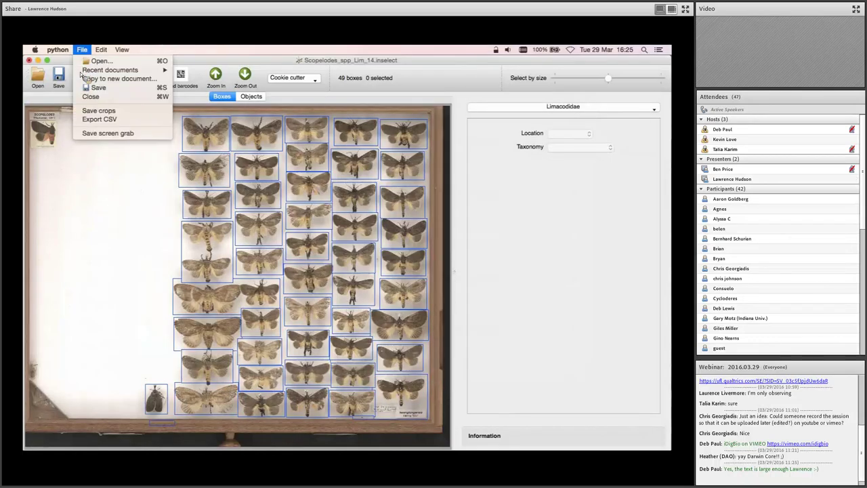
click(159, 121)
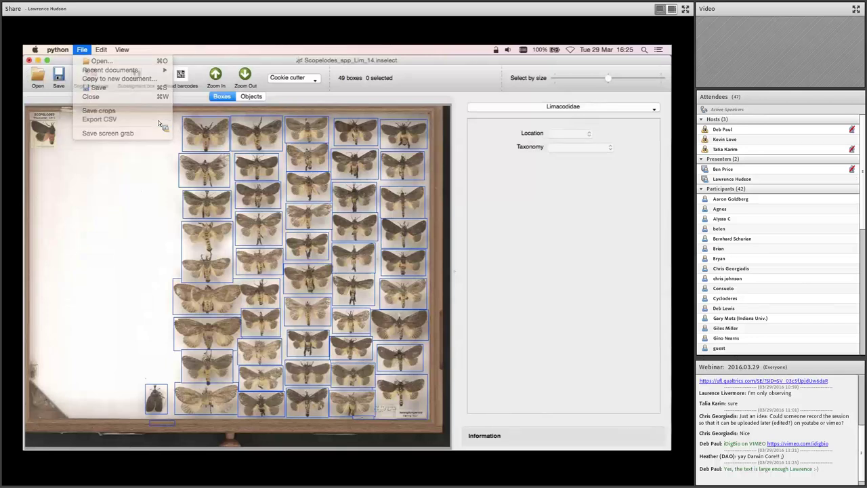
click(158, 120)
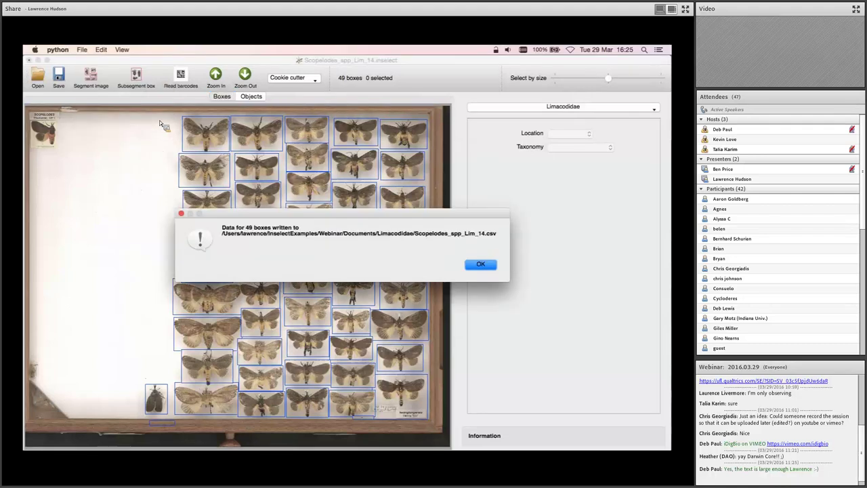
click(478, 264)
In Finder, go up to the Limacodidae folder and select the new CSV file
key(super+Tab)
key(super+Up)
key(Down)
key(Down)
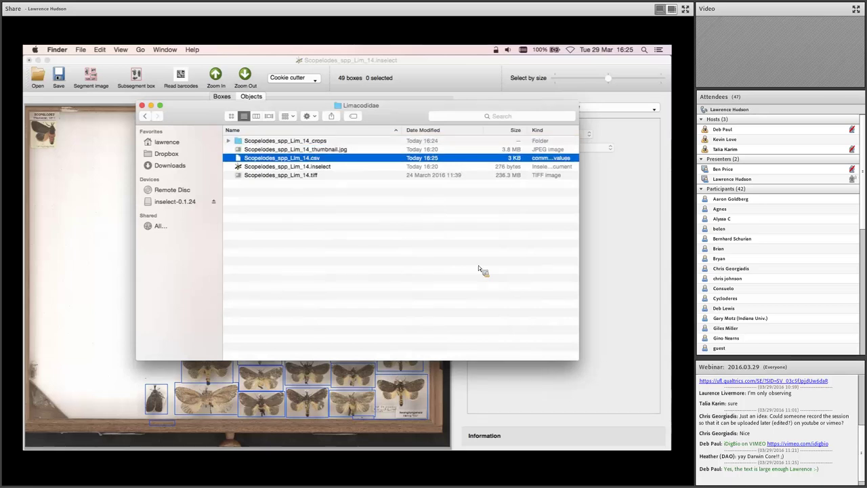
Open Scopelodes_spp_Lim_14.csv in Calc and inspect row 2's image name, ItemNumber, Location and Taxonomy
key(super+Down)
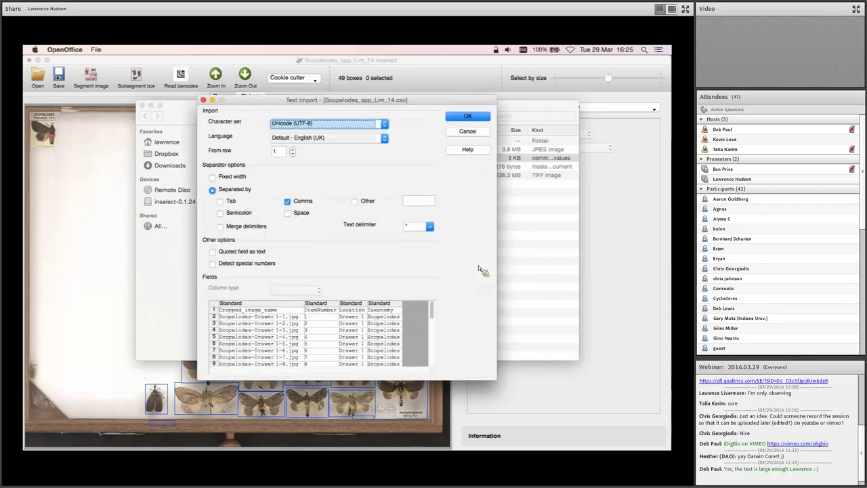
click(474, 118)
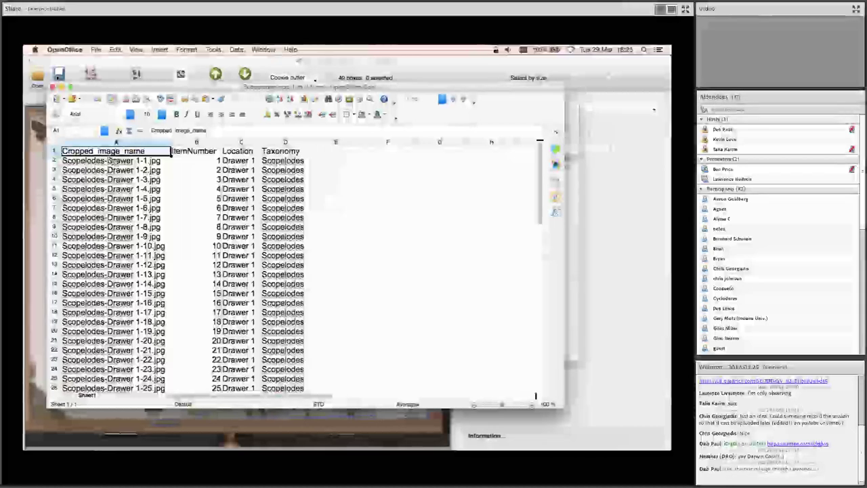
click(112, 161)
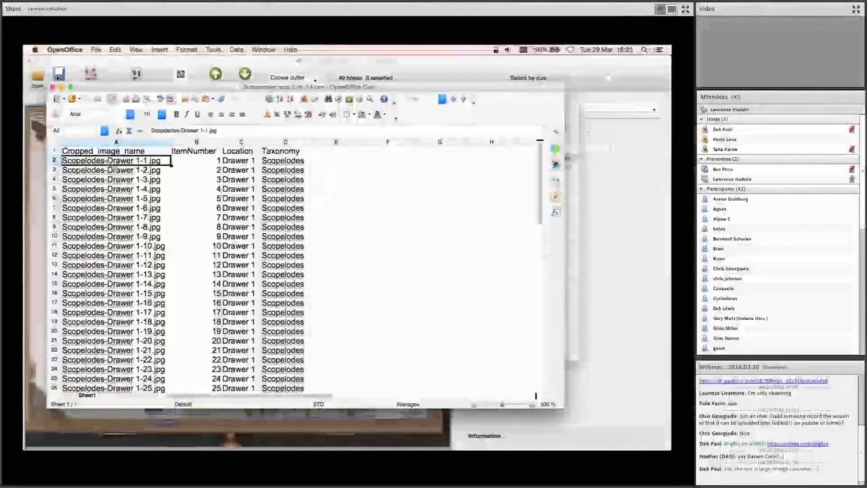
key(Right)
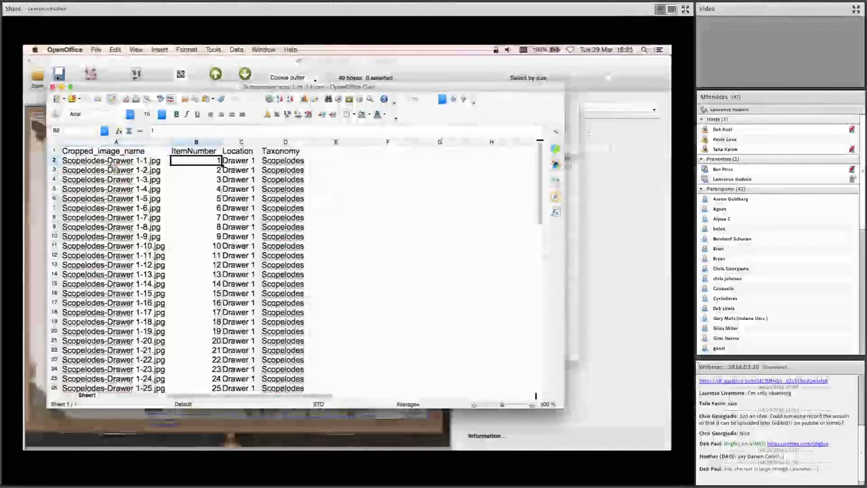
key(Right)
key(Right)
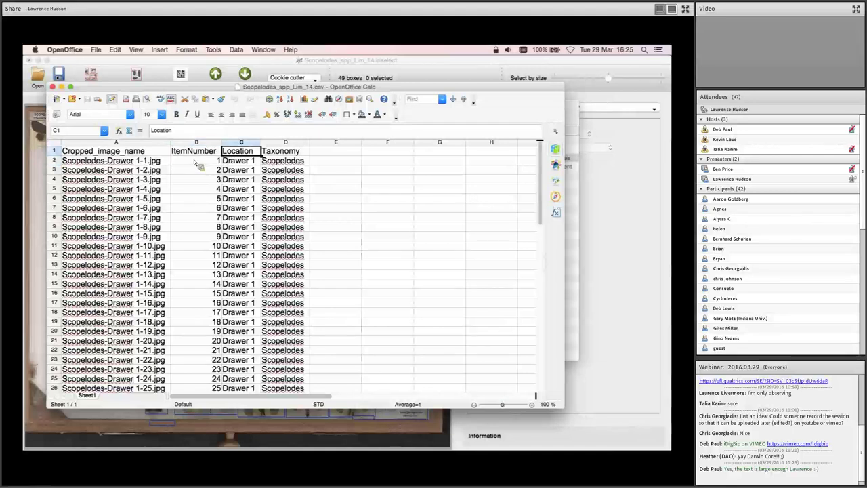
key(Left)
key(Right)
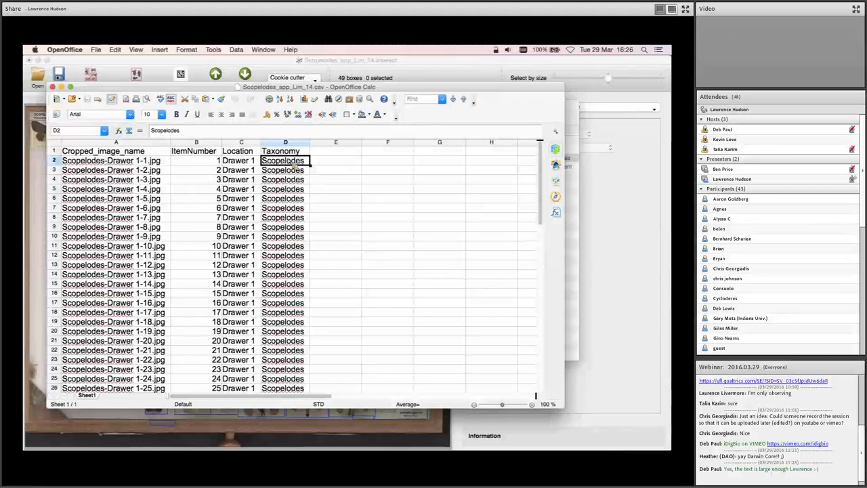
Quit Calc and open the Slides folder in Finder
click(325, 197)
key(super+q)
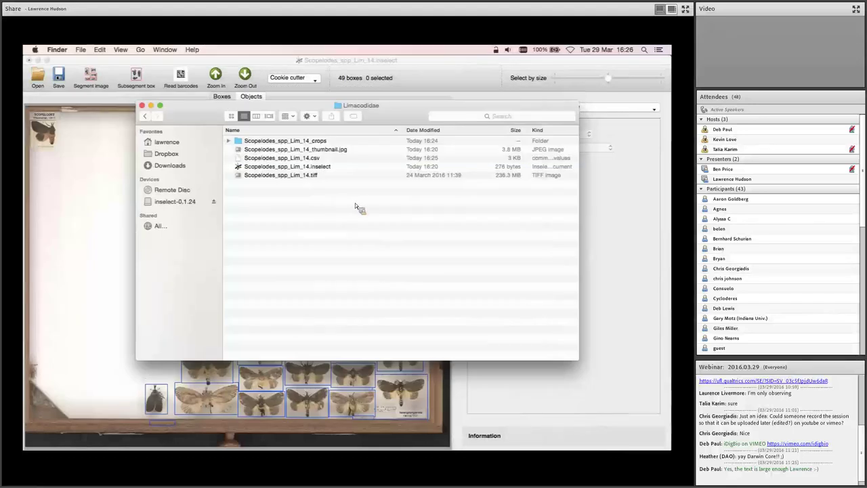
key(super+Up)
key(Down)
key(super+Down)
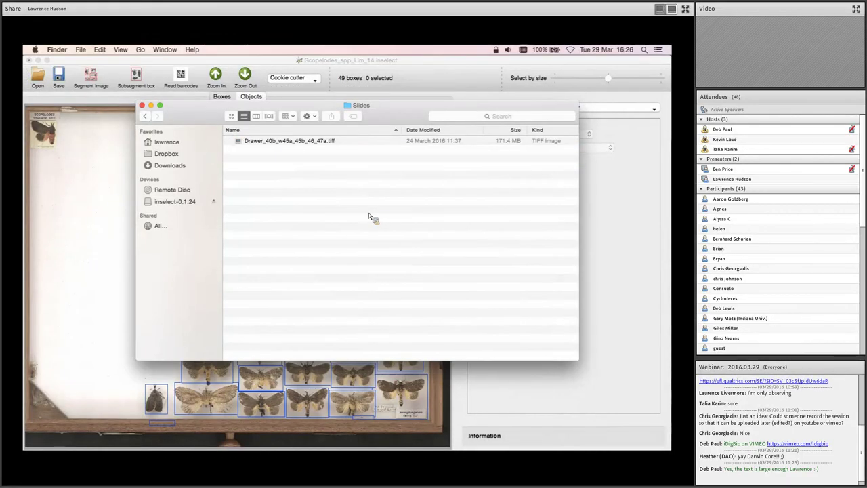
Drag Drawer_40b_w45a_45b_46_47a.tiff into Inselect, saving the current moth document first
click(306, 142)
drag(306, 142, 99, 187)
click(401, 264)
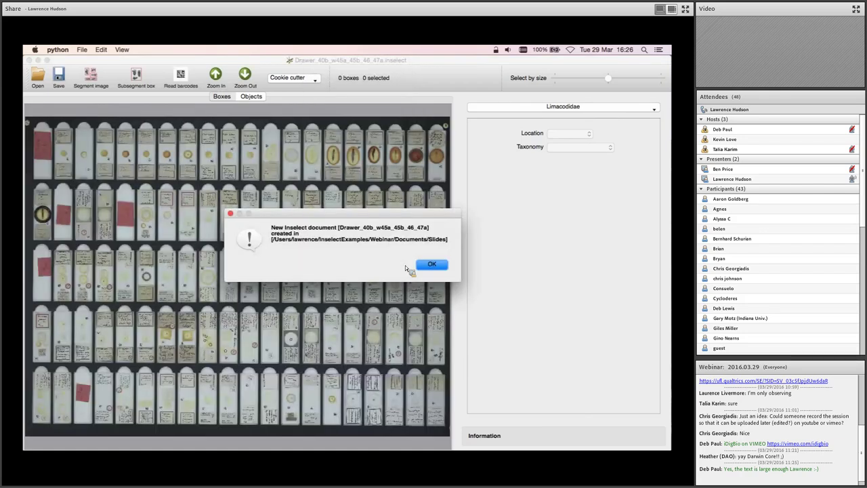
click(432, 265)
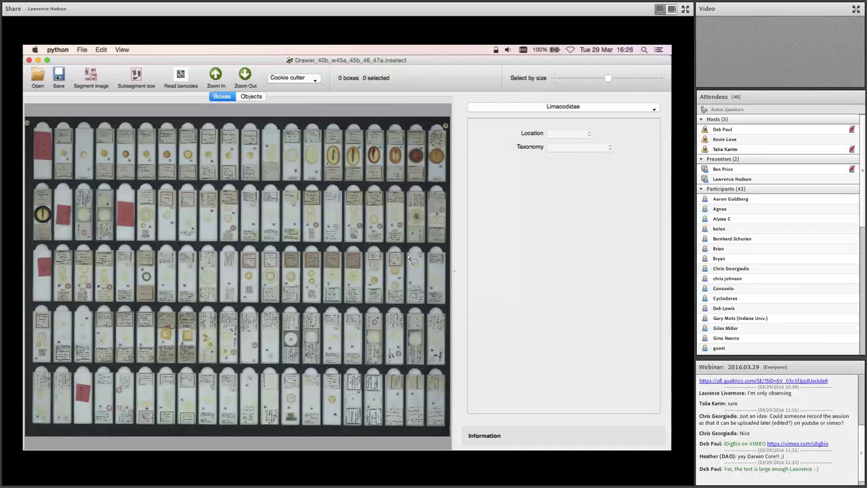
Auto-segment the slide drawer scan and delete the stray top-left and top-right corner boxes
click(92, 78)
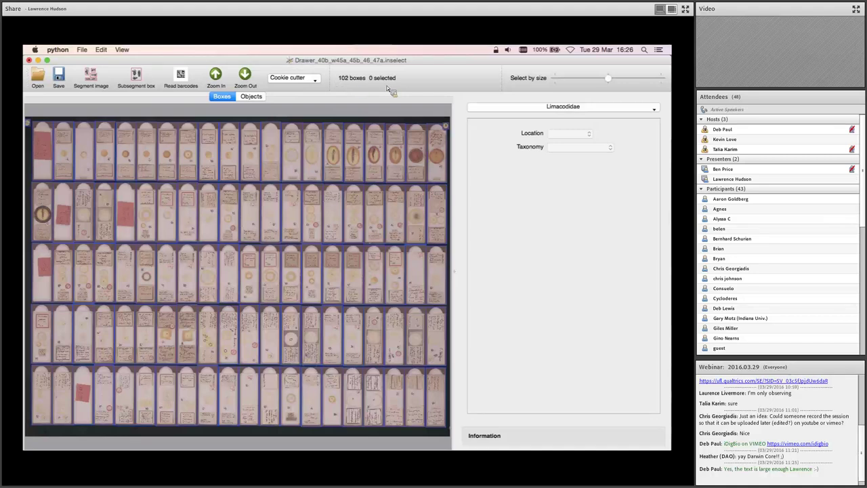
click(41, 126)
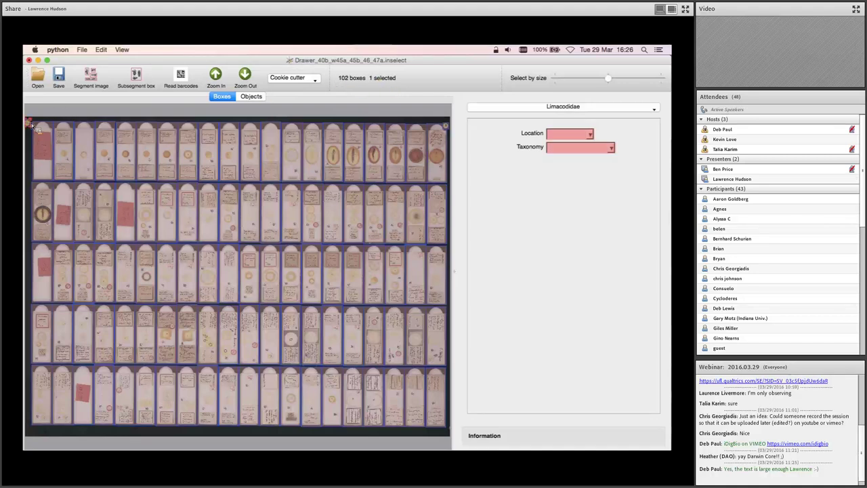
scroll(51, 124, up, 10)
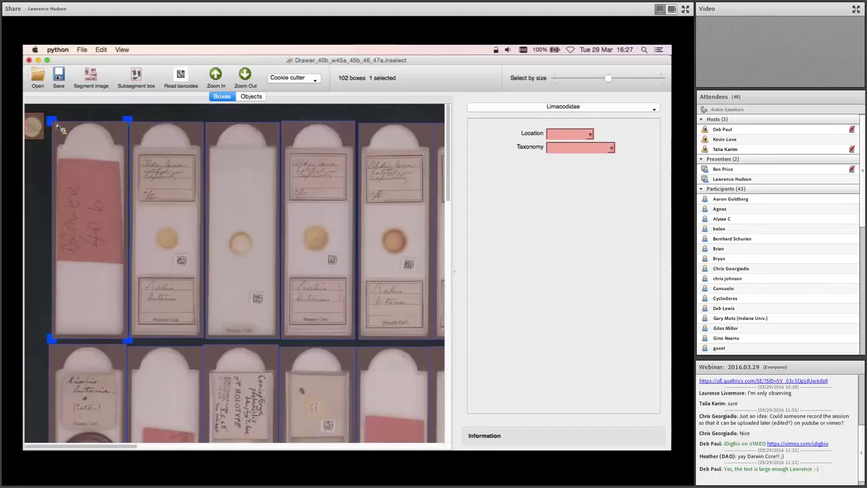
key(Delete)
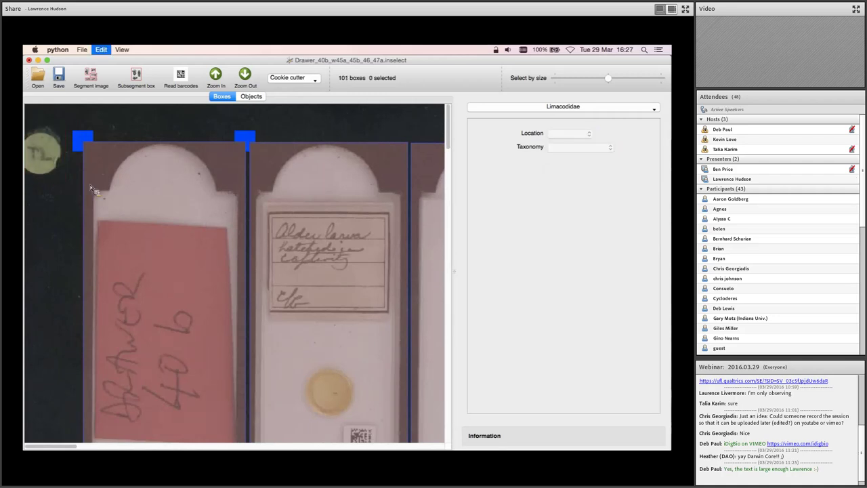
scroll(95, 190, down, 10)
click(443, 130)
scroll(447, 130, up, 2)
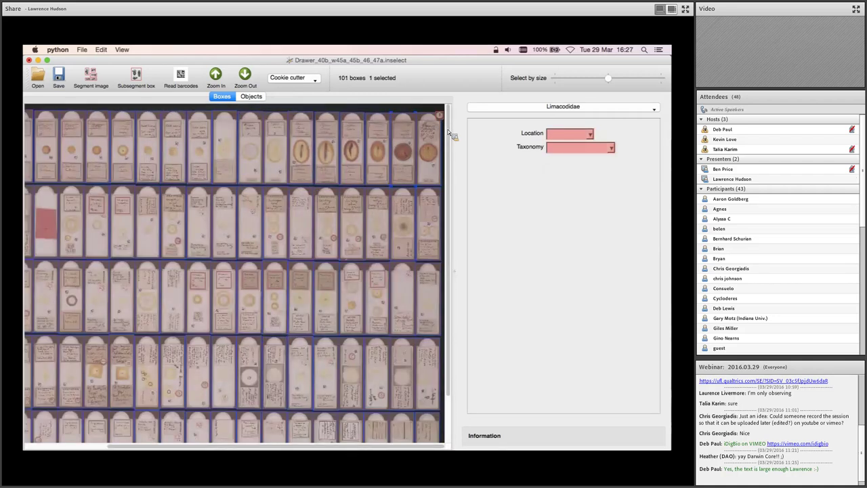
scroll(448, 132, up, 5)
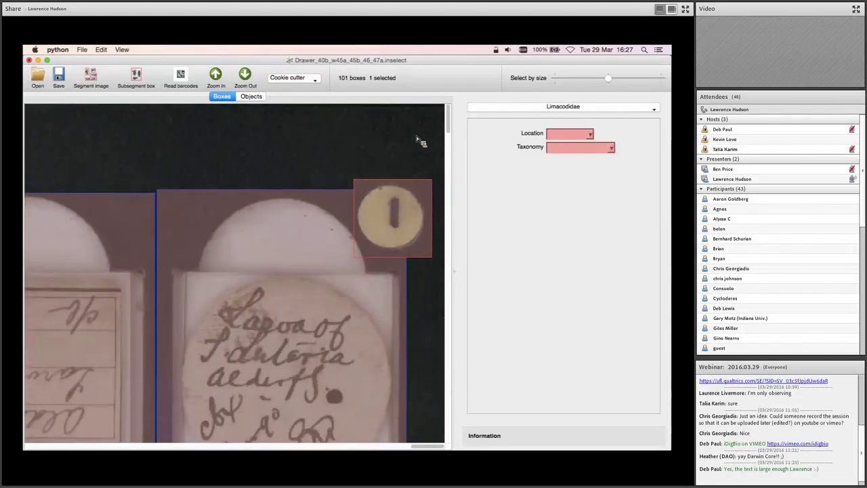
key(Delete)
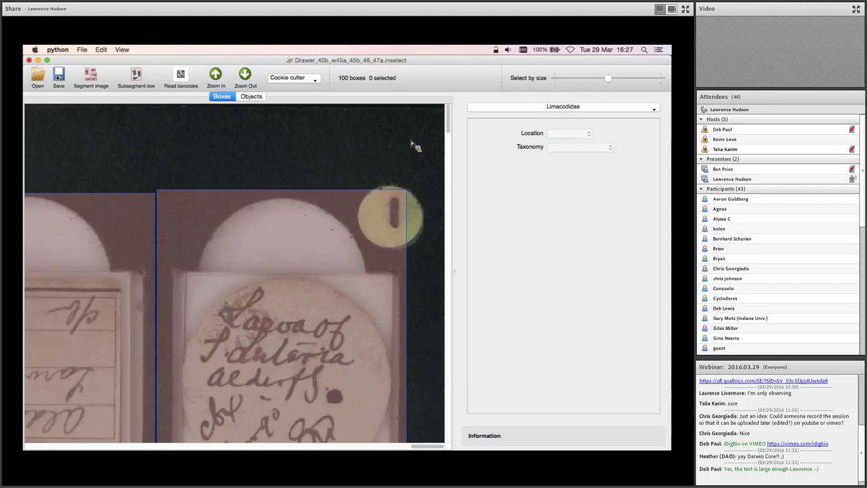
scroll(410, 146, down, 5)
scroll(409, 149, down, 2)
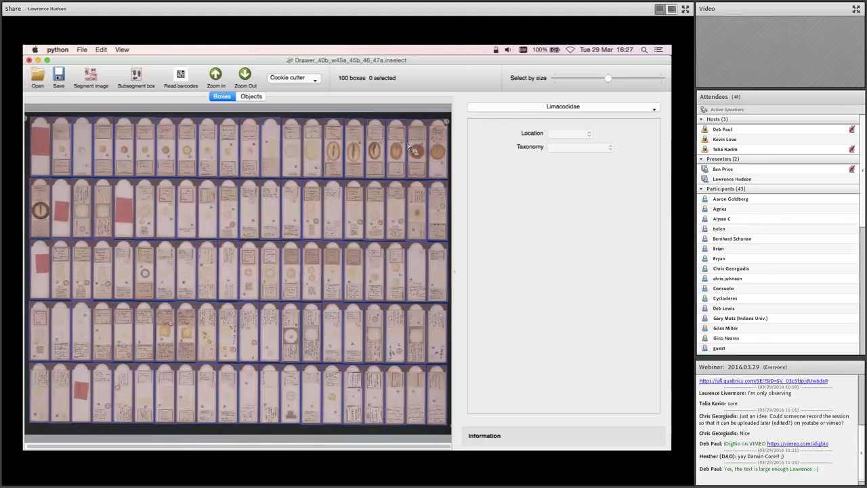
Load sialadae.inselect_template from file as the metadata template
click(603, 108)
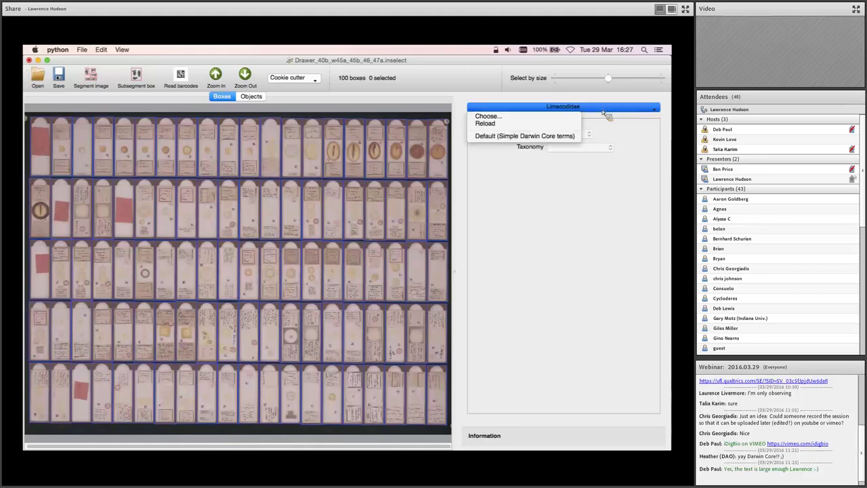
click(566, 119)
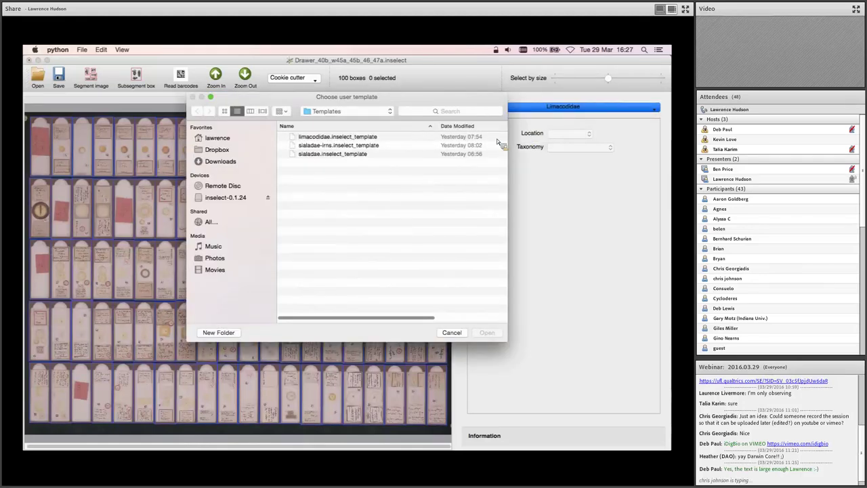
click(393, 155)
key(Return)
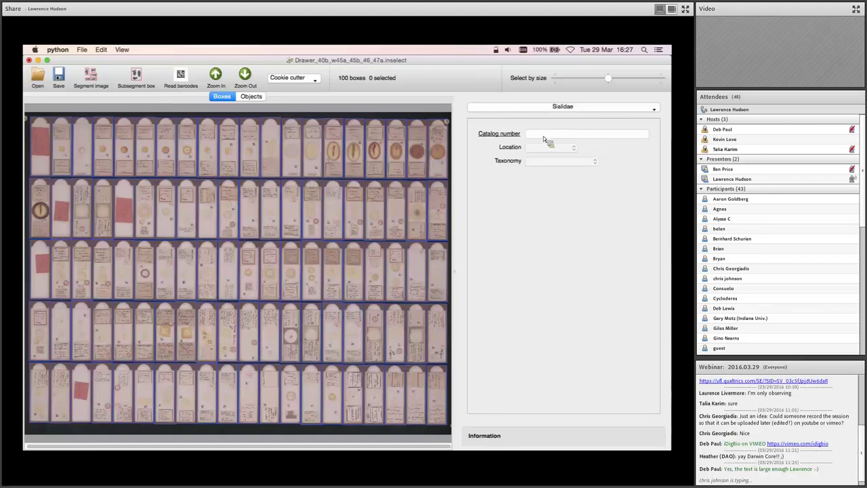
key(super+Tab)
key(super+Tab)
Open sialadae.inselect_template with Goto Anything in the right-hand pane
key(super+p)
text(sia)
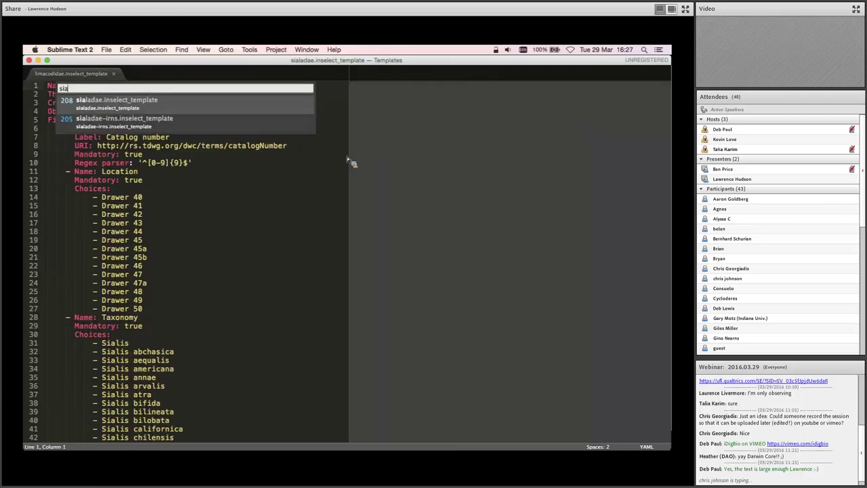
key(Return)
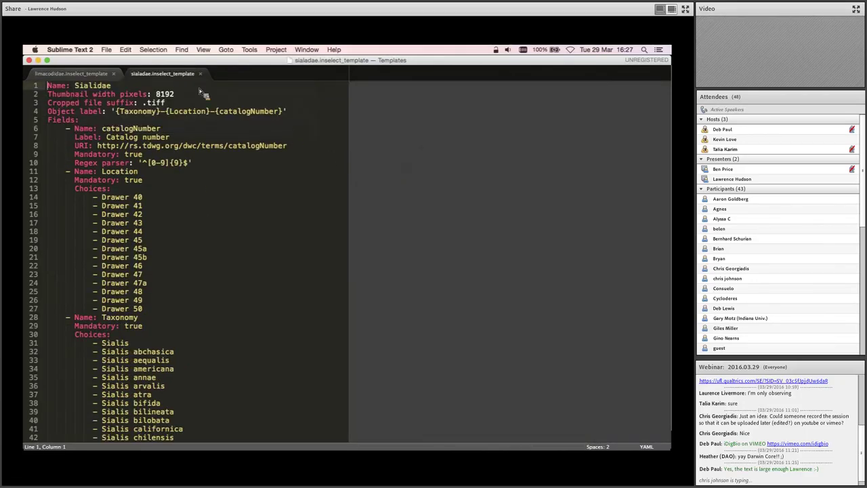
drag(170, 76, 376, 76)
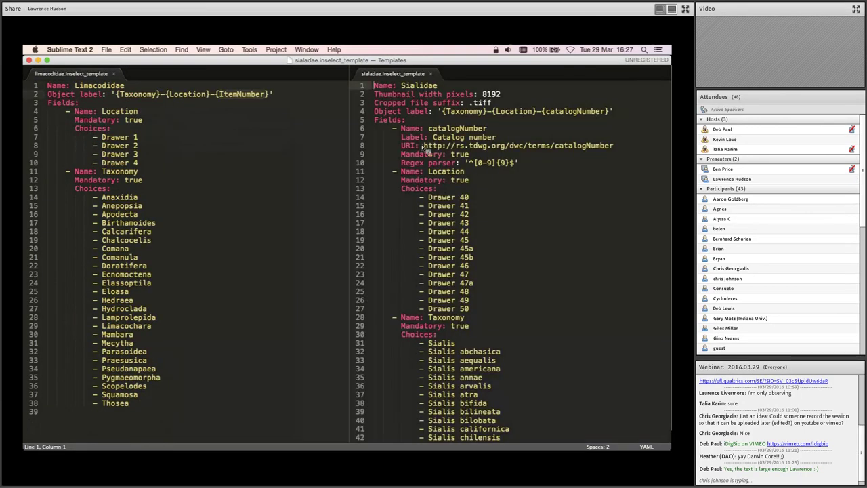
Review the template's Drawer 48–50 location choices and the Sialis taxonomy entry
scroll(421, 144, down, 1)
scroll(423, 146, down, 2)
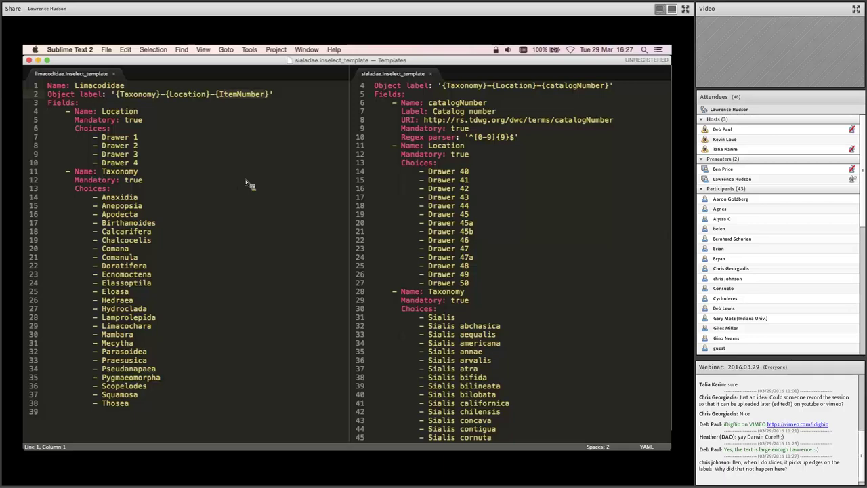
scroll(468, 214, down, 4)
scroll(469, 212, down, 3)
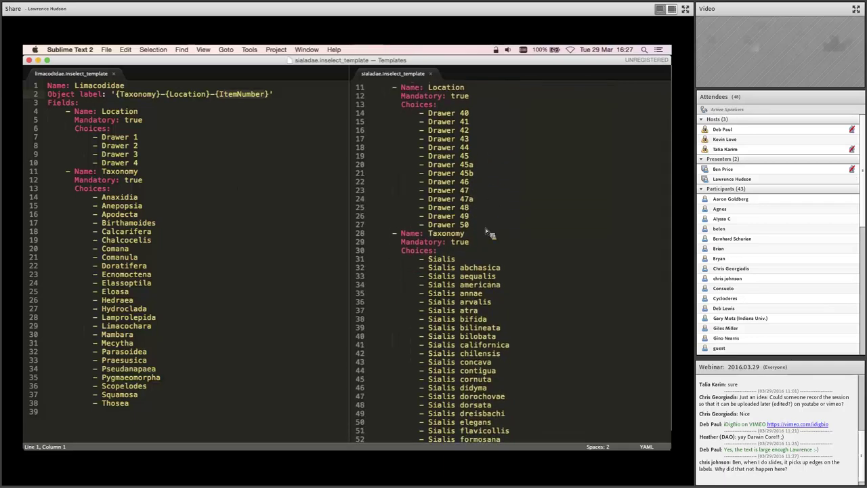
drag(428, 208, 347, 124)
scroll(514, 250, down, 5)
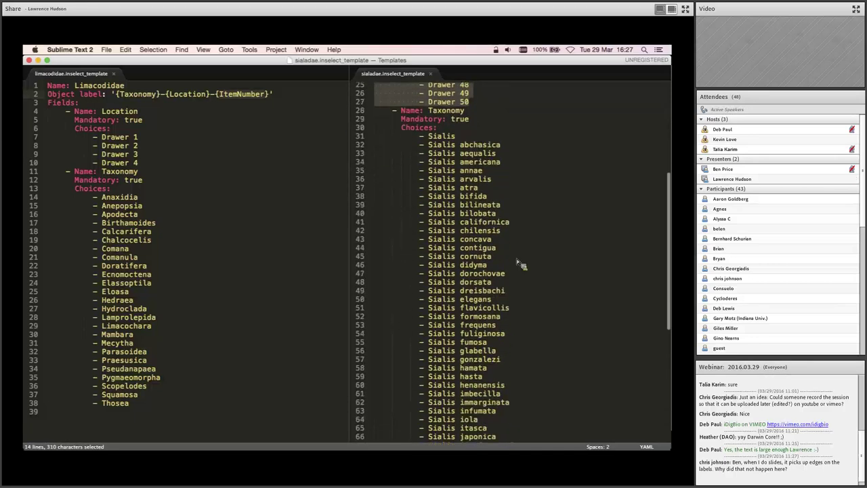
drag(456, 137, 371, 135)
scroll(568, 231, down, 7)
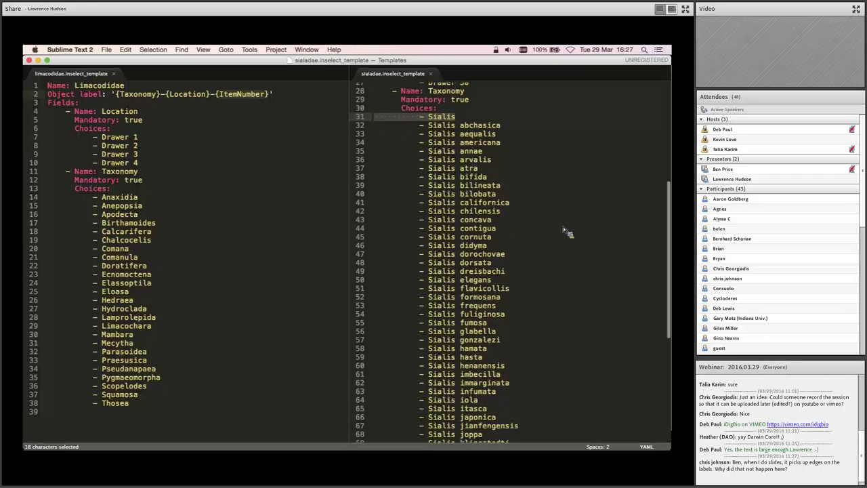
scroll(567, 231, down, 3)
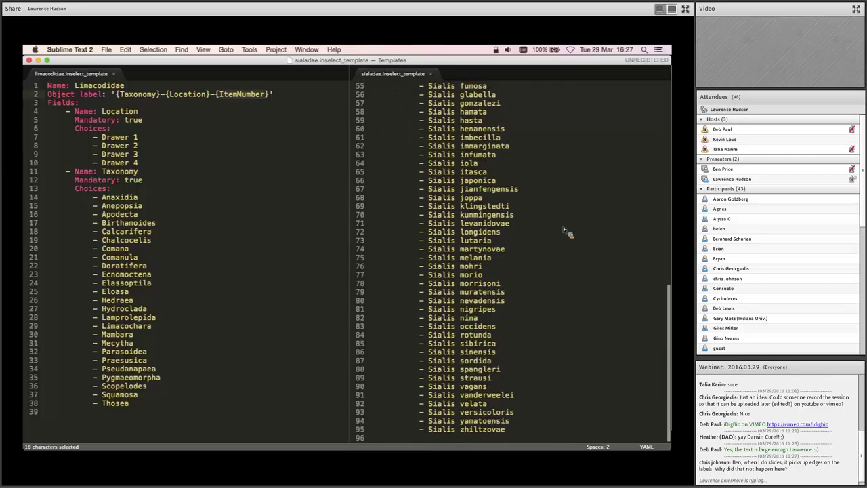
scroll(565, 231, up, 13)
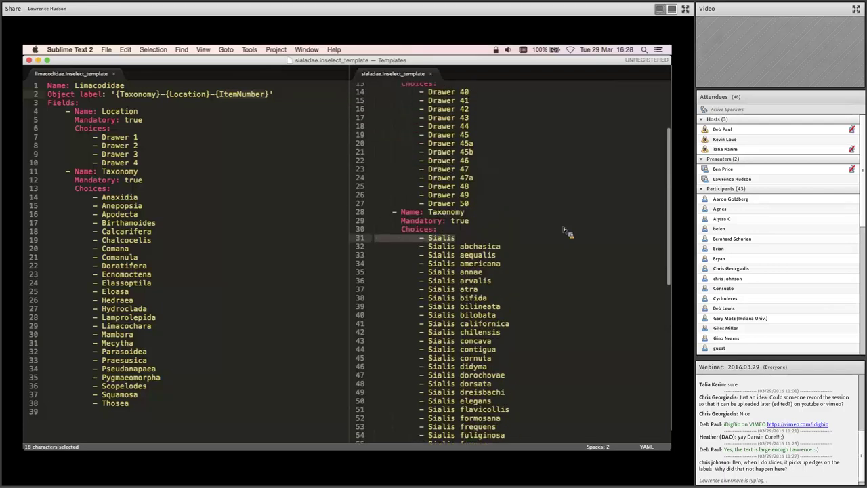
scroll(564, 231, up, 4)
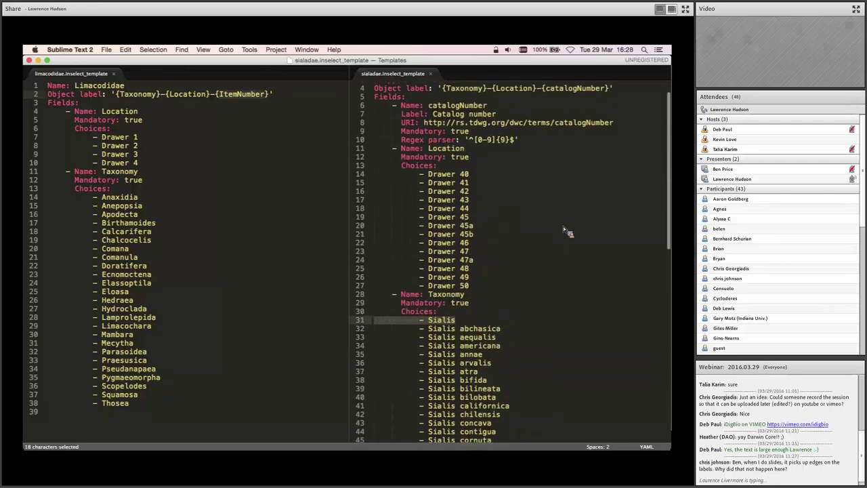
Examine the catalogNumber field's URI, Mandatory true values and Regex parser, then show all desktops
click(498, 89)
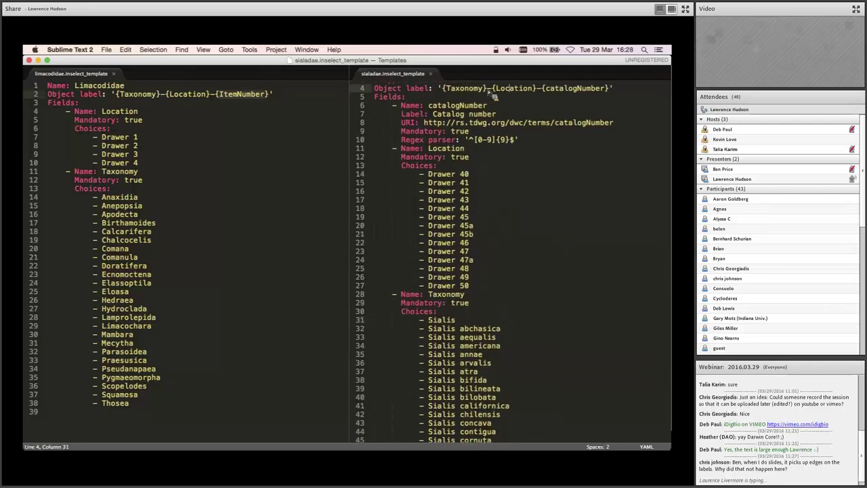
click(577, 89)
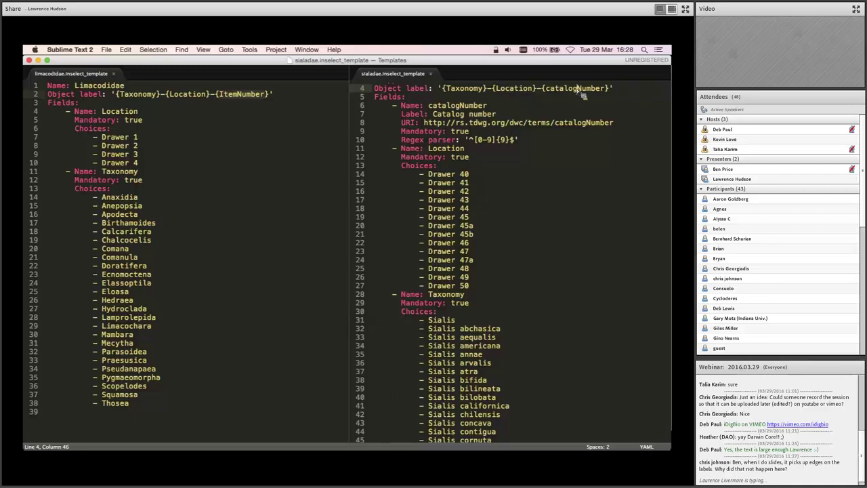
double_click(481, 106)
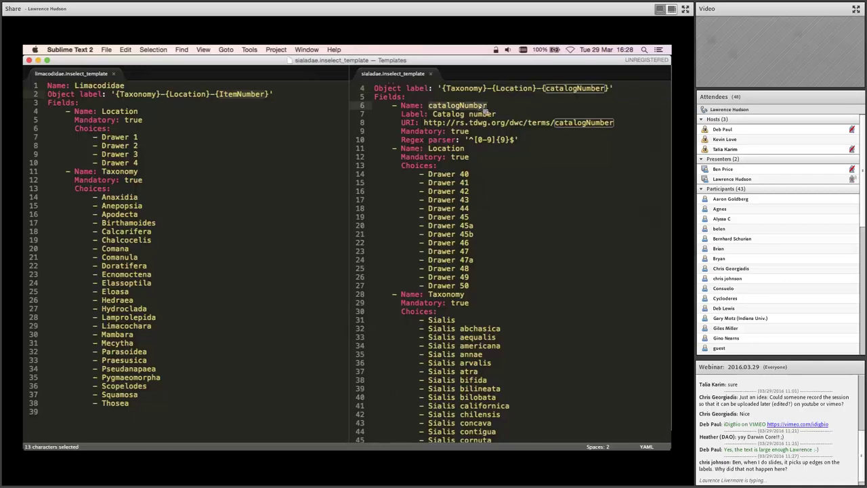
drag(447, 124, 429, 129)
click(617, 126)
double_click(459, 132)
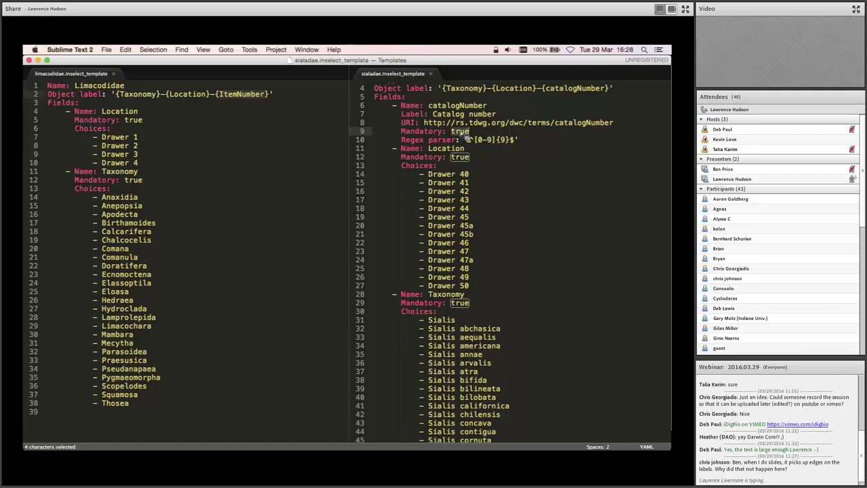
drag(524, 141, 485, 148)
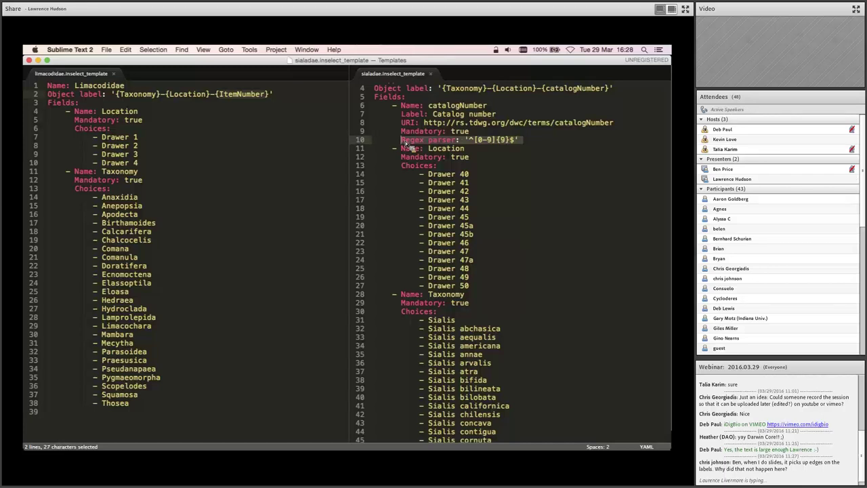
key(ctrl+Up)
Give the first slide box Location Drawer 42, Taxonomy Sialis and Catalog number 123456789
click(392, 75)
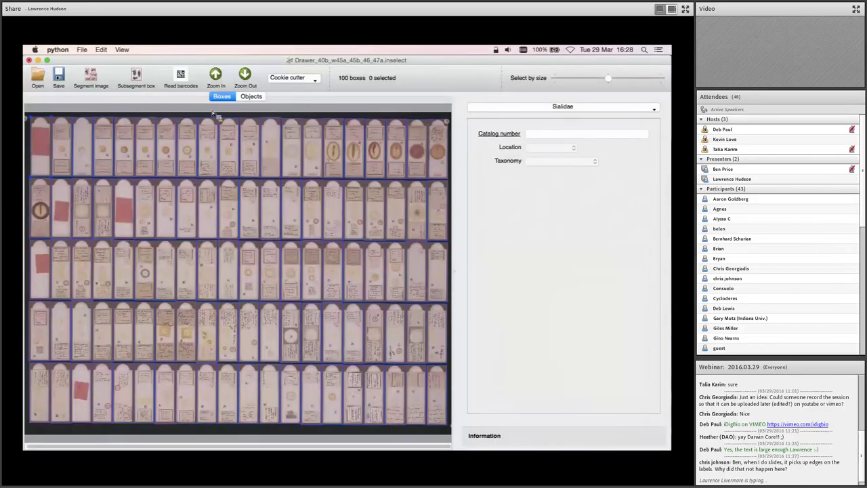
click(43, 147)
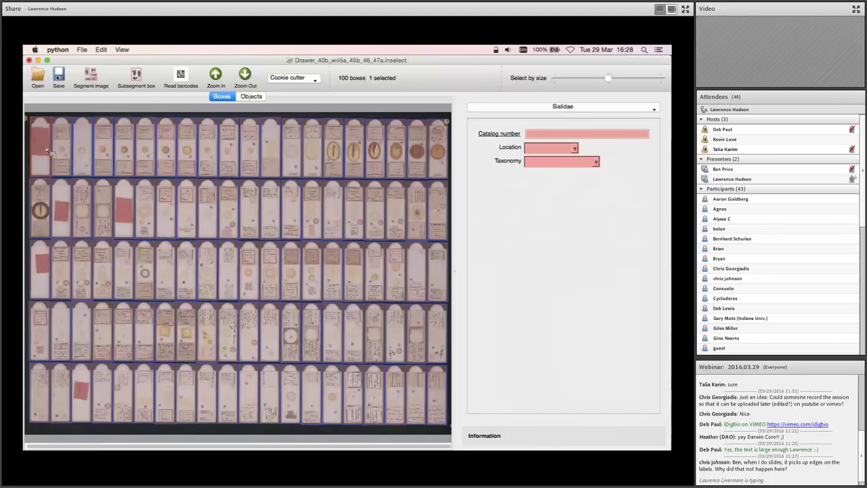
click(541, 148)
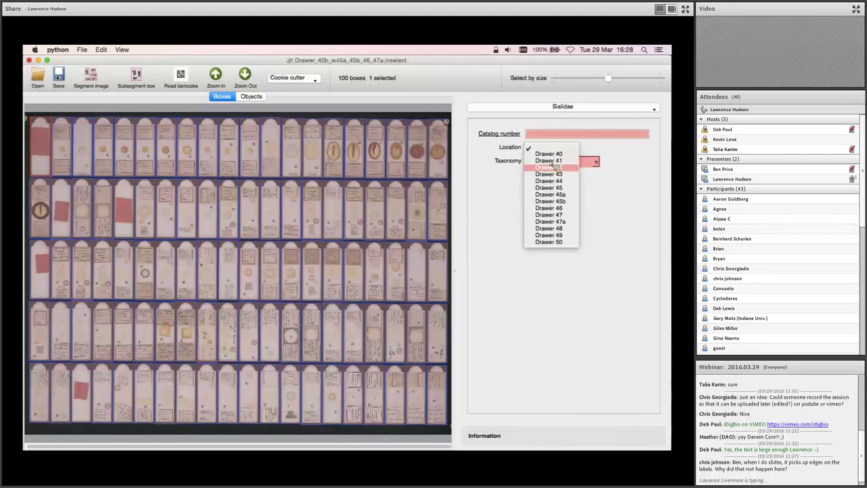
click(548, 167)
click(549, 165)
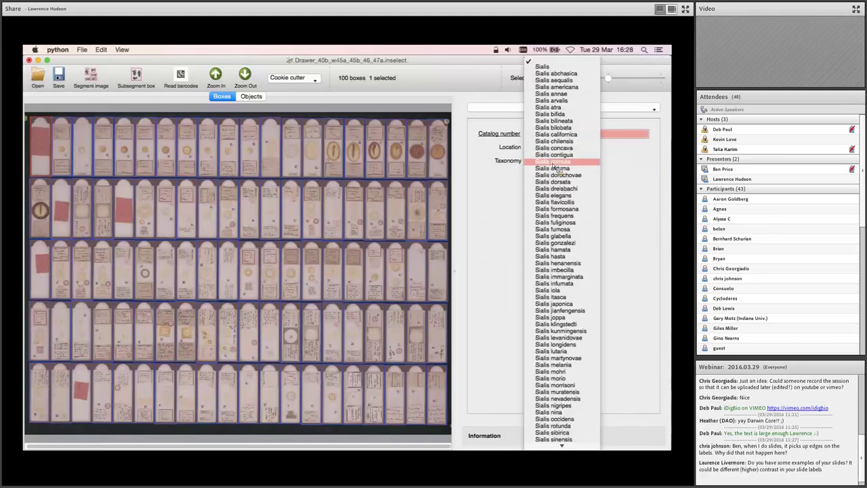
click(557, 67)
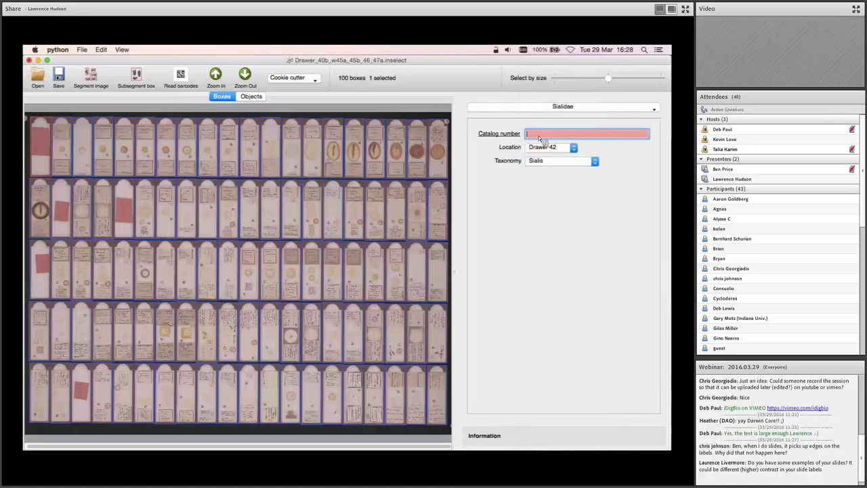
text(123456789)
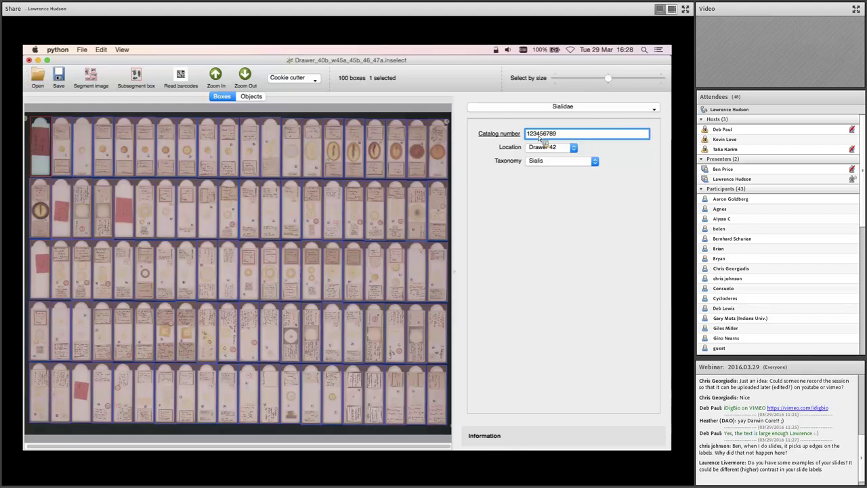
key(BackSpace)
key(BackSpace)
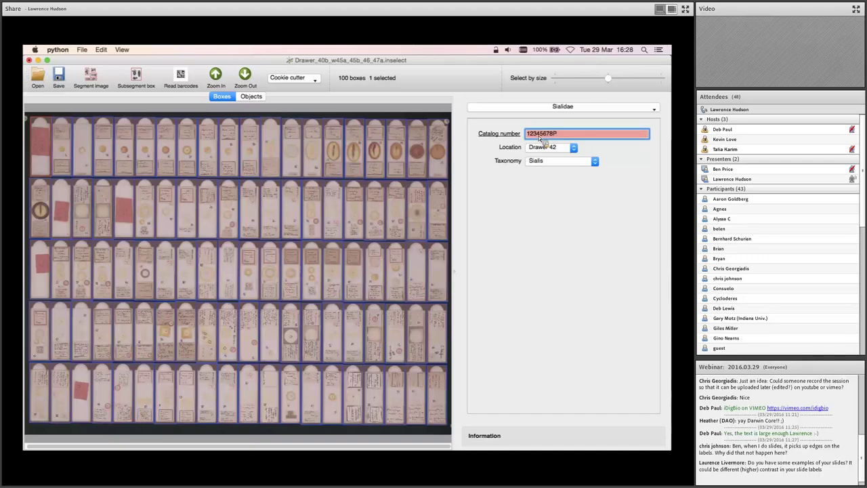
text(9)
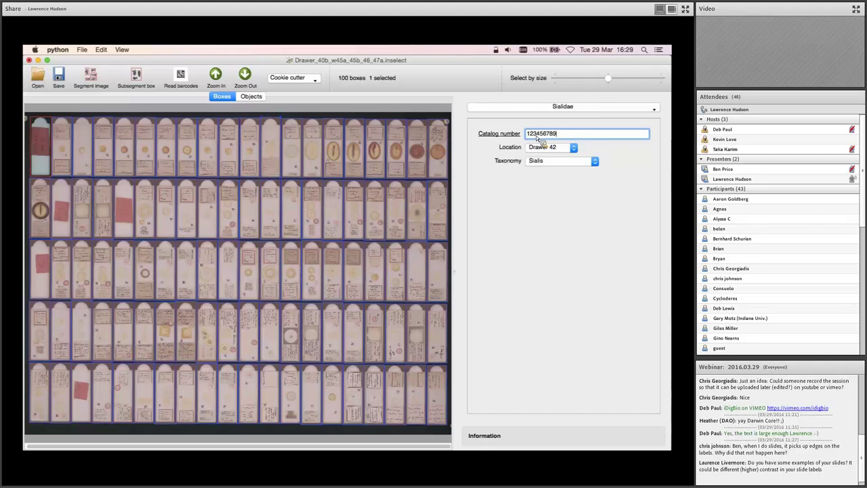
click(64, 149)
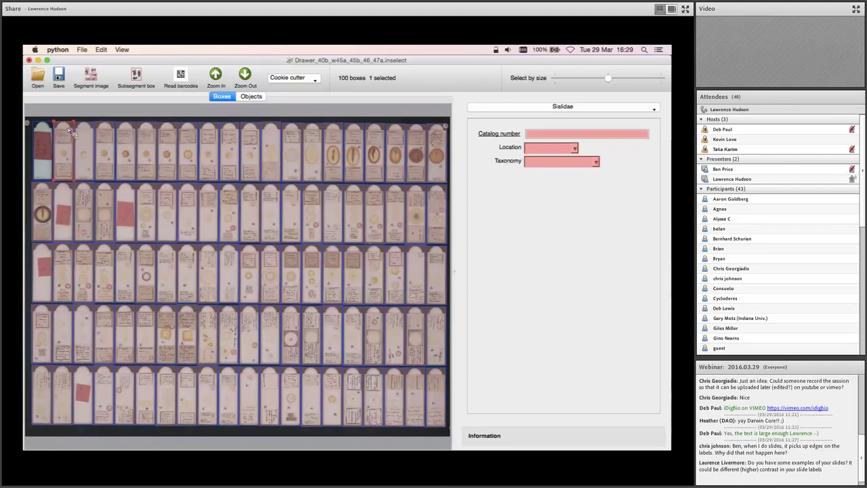
Set all boxes to Location Drawer 40, Taxonomy Sialis contigua and Catalog number 123456789
key(z)
key(ctrl+a)
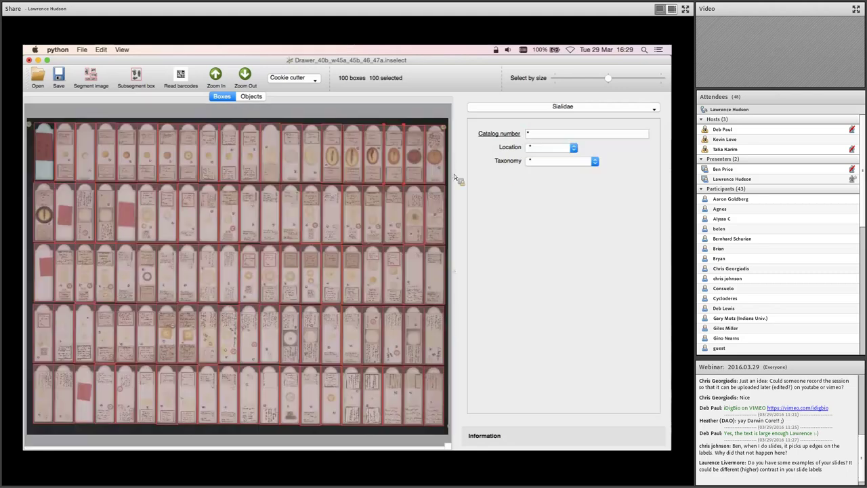
click(558, 147)
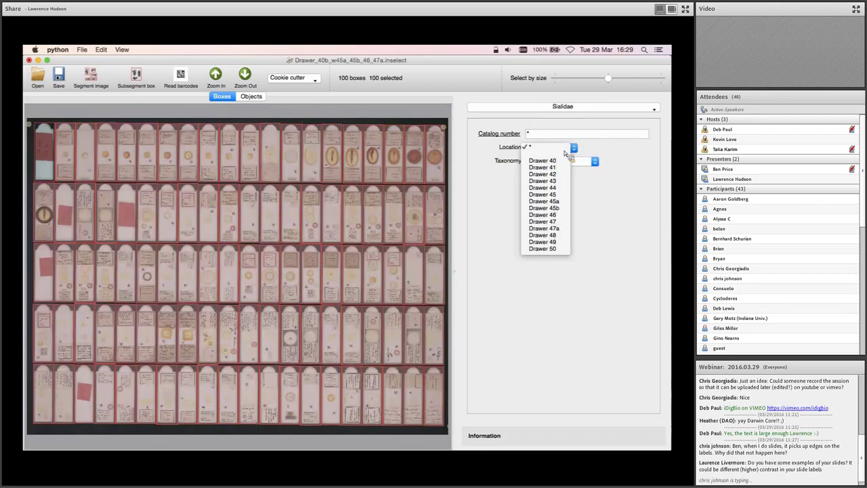
click(559, 160)
click(563, 161)
click(562, 162)
click(544, 134)
text(123456789)
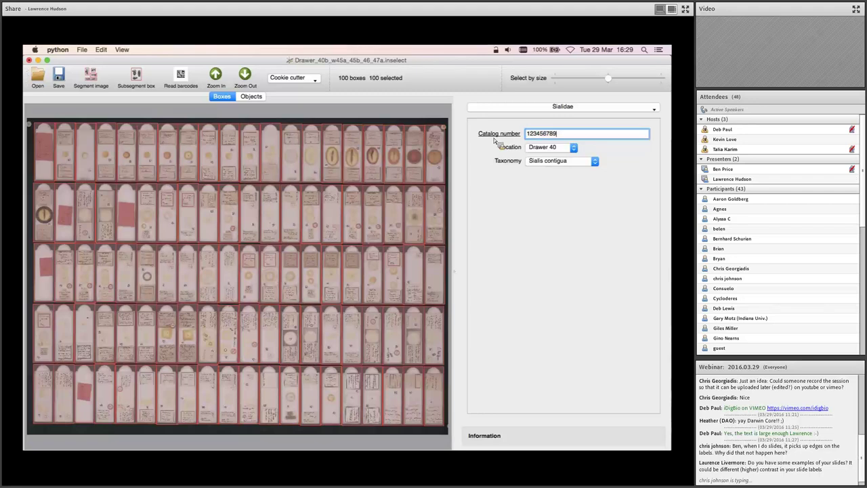
Zoom in on the second slide box in the top row
click(68, 153)
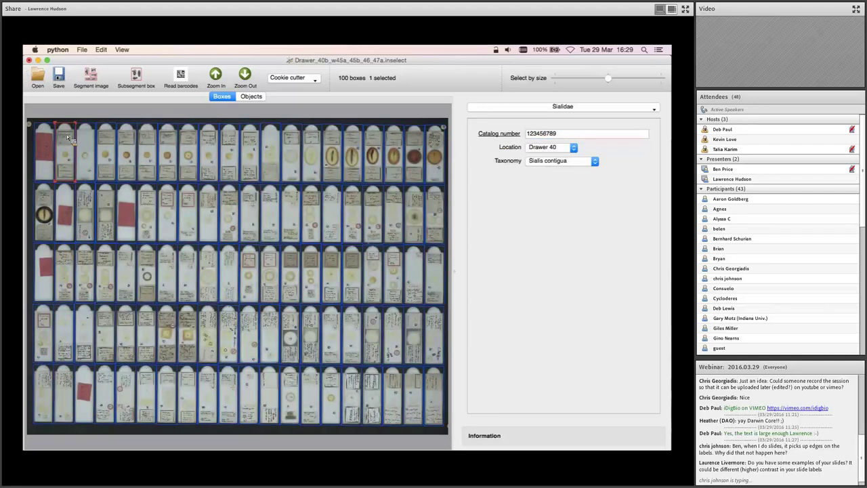
key(z)
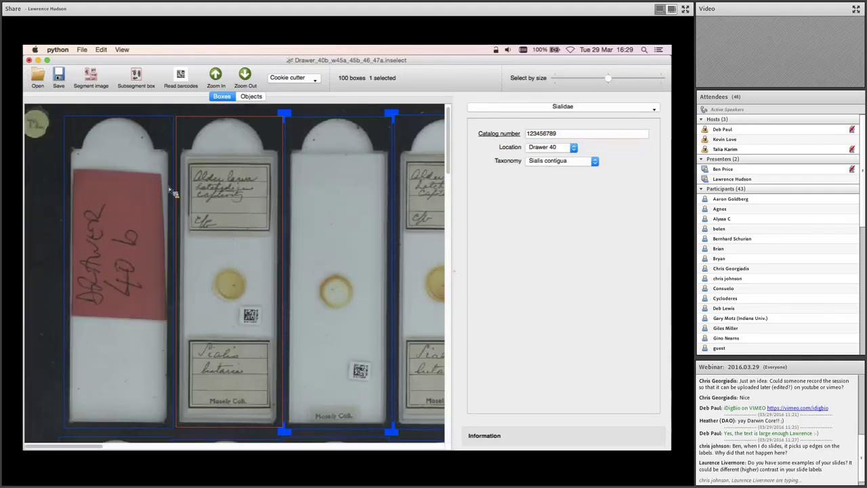
scroll(291, 269, down, 1)
scroll(291, 269, right, 1)
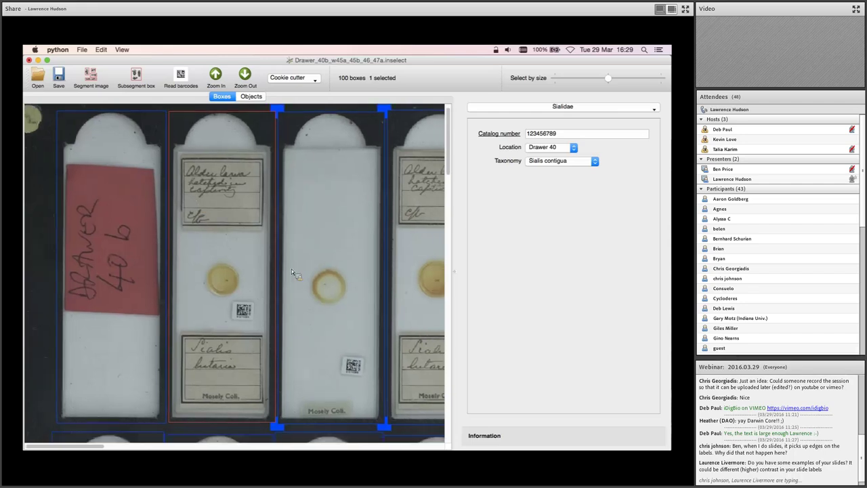
scroll(291, 269, right, 5)
scroll(291, 269, down, 2)
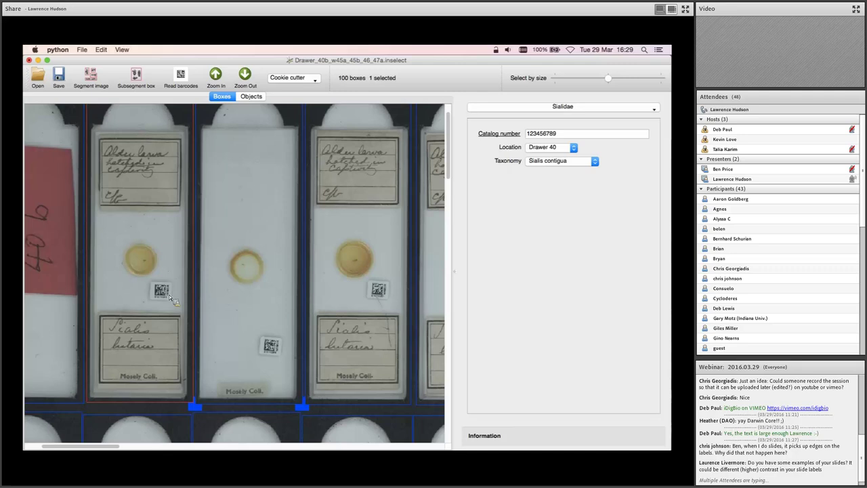
scroll(275, 347, up, 2)
scroll(275, 347, right, 1)
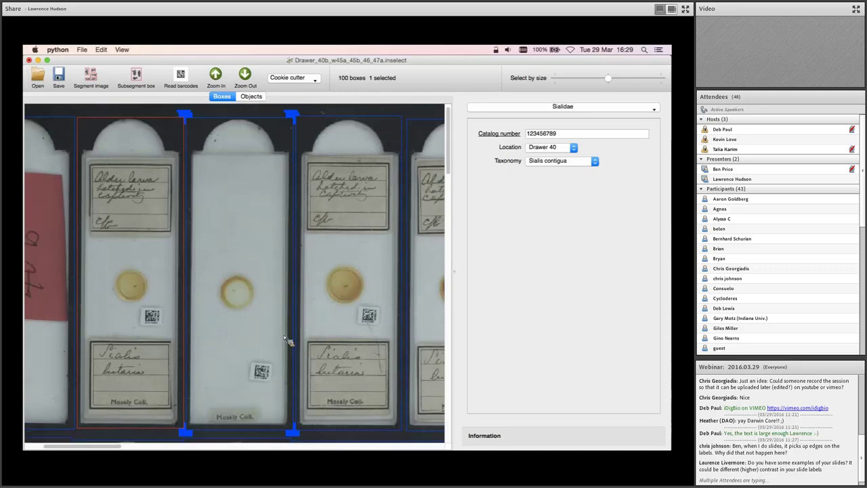
scroll(251, 302, right, 3)
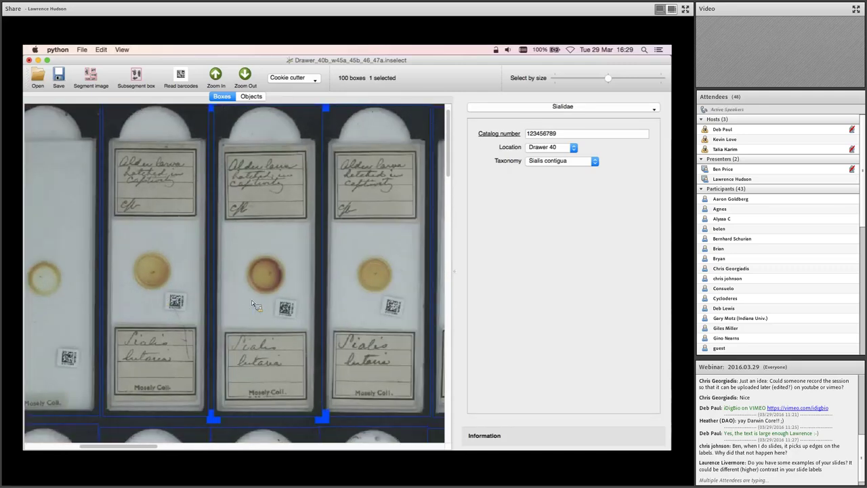
scroll(251, 299, right, 1)
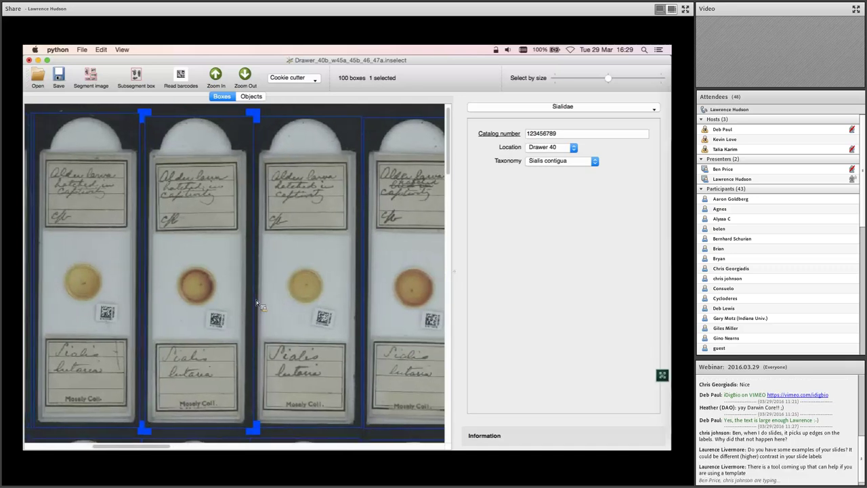
Widen the image area, then step to the next box and back
drag(456, 271, 539, 271)
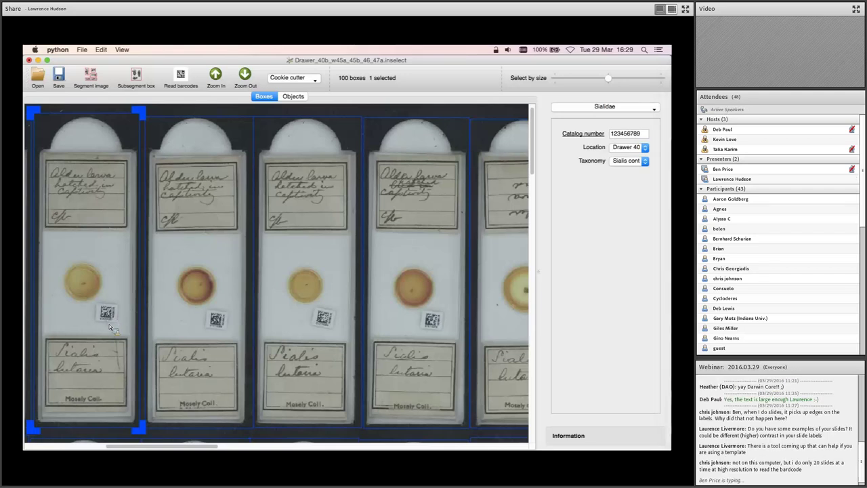
key(n)
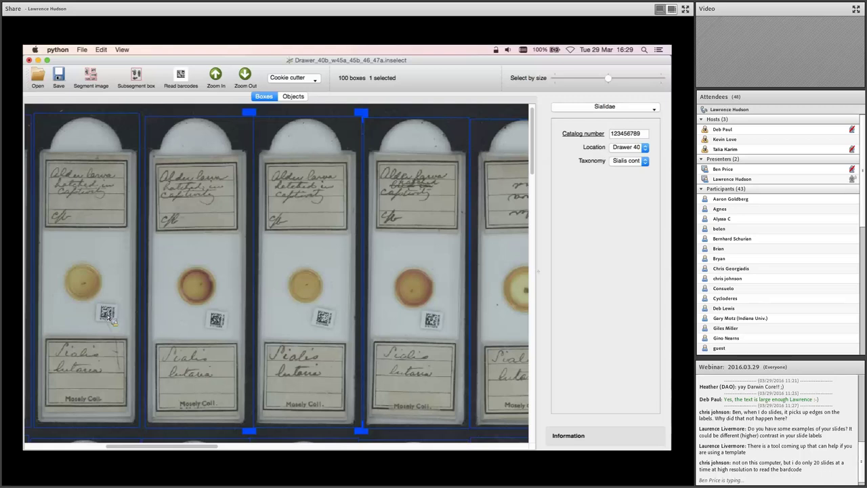
key(p)
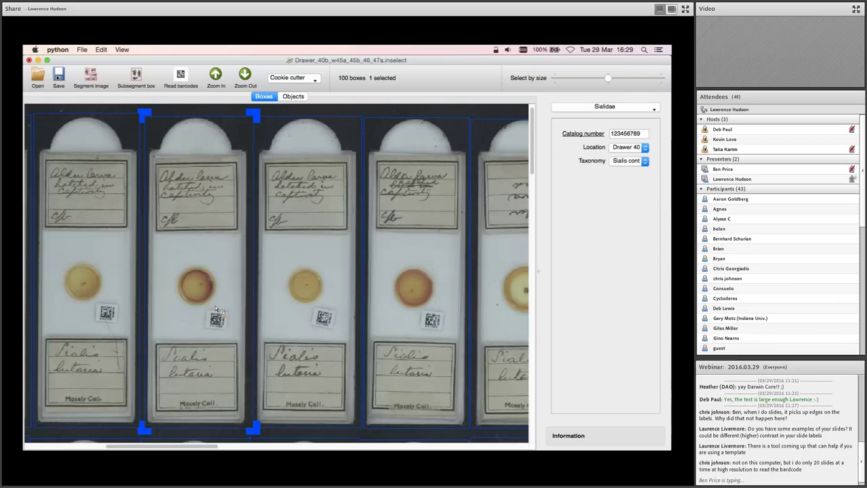
Inspect the Read barcodes settings, trying the 1D barcodes or QR codes option, then cancel
click(122, 50)
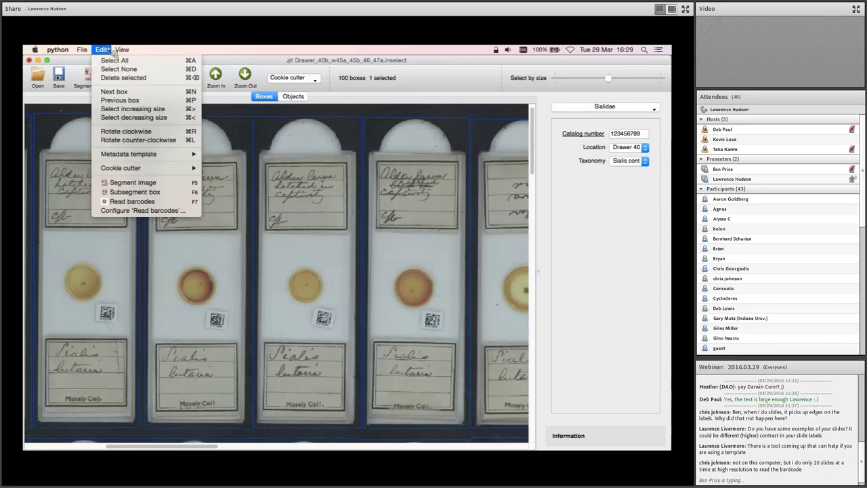
mouse_move(101, 50)
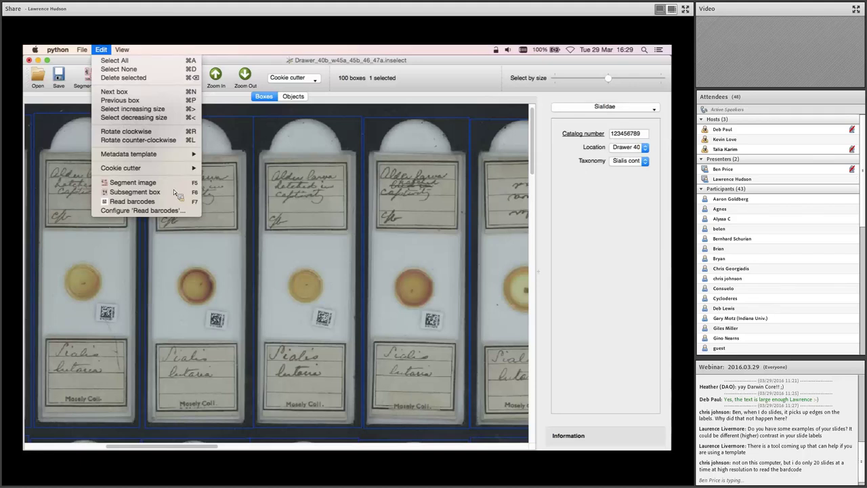
click(200, 214)
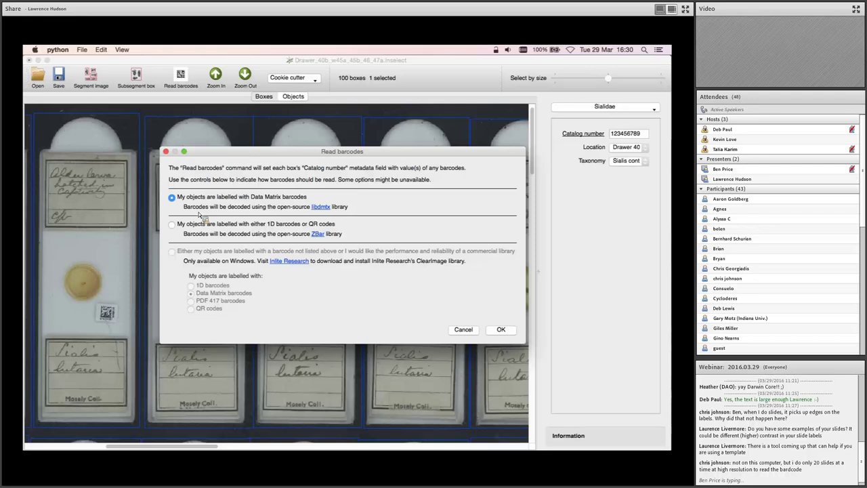
click(203, 224)
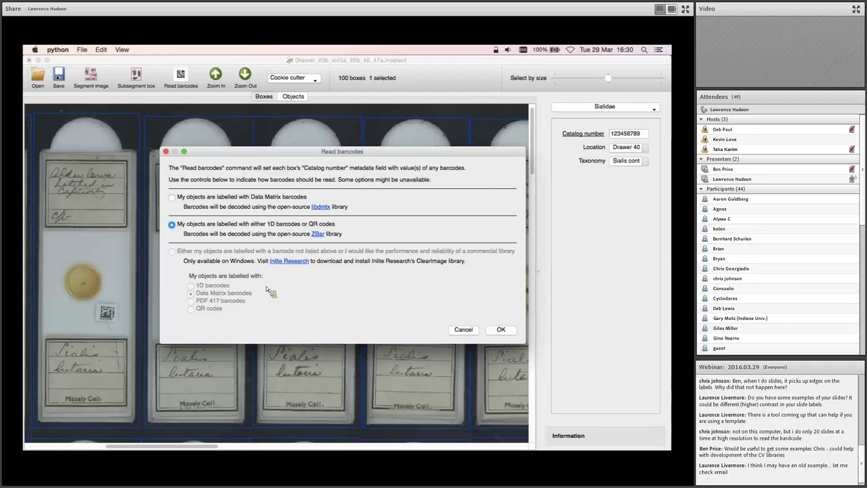
click(463, 329)
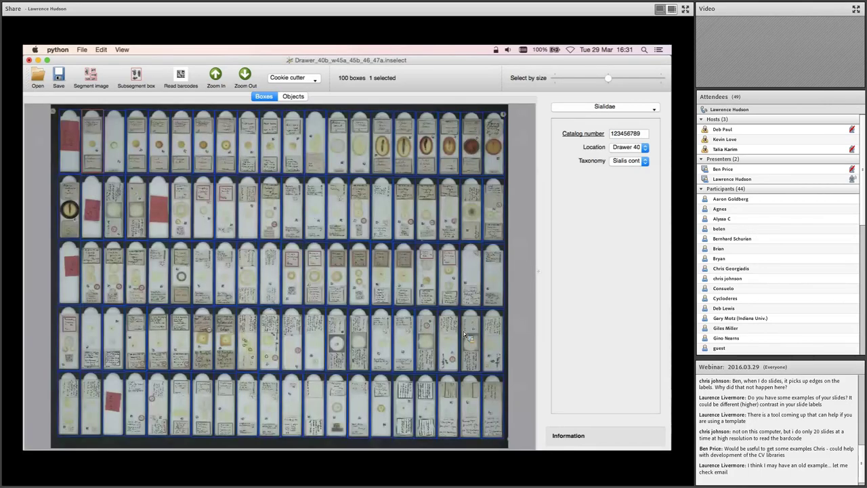
Save and close the boxed drawer document
key(super+w)
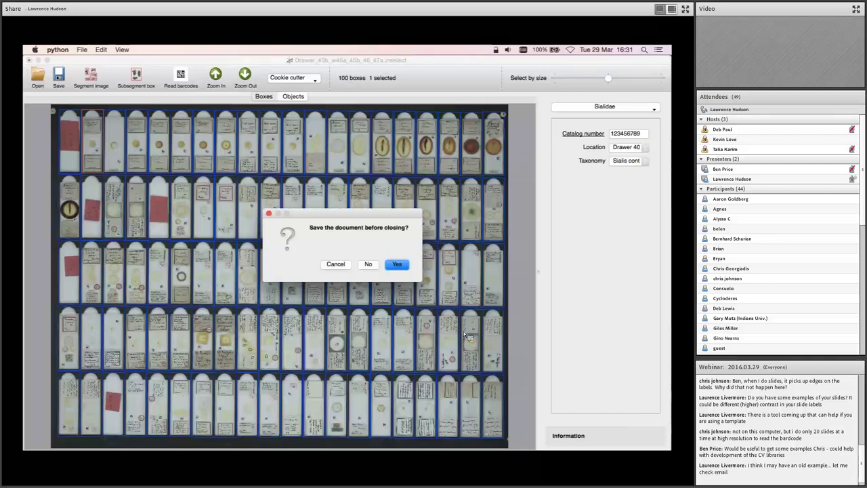
click(388, 262)
click(372, 262)
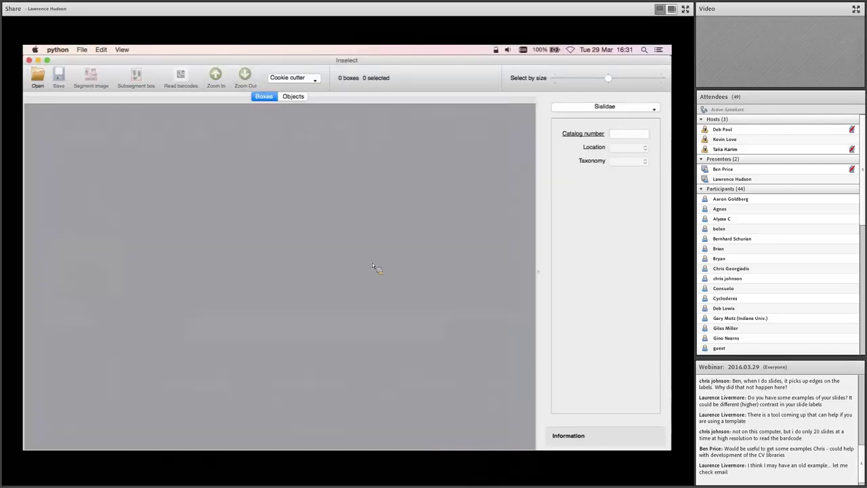
Reopen Drawer_40b_w45a_45b_46_47a.inselect from Documents/Slides in Inselect
key(super+Tab)
key(super+Tab)
key(super+Up)
key(Down)
key(super+Down)
key(super+Up)
key(Up)
key(super+Down)
drag(301, 148, 106, 156)
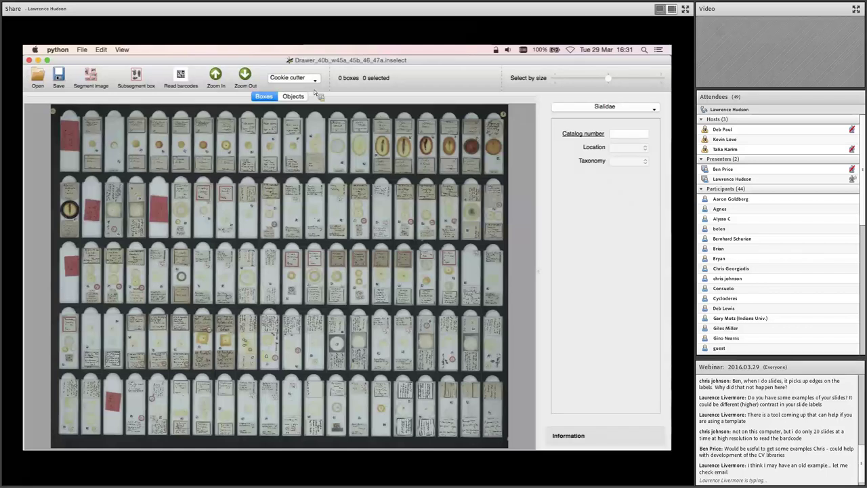
Re-segment the drawer and delete the small stray top-left and top-right boxes
click(92, 82)
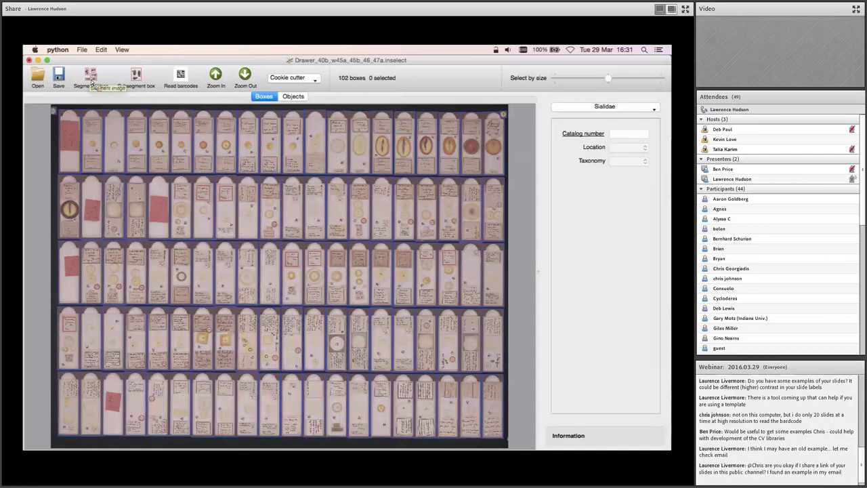
click(55, 114)
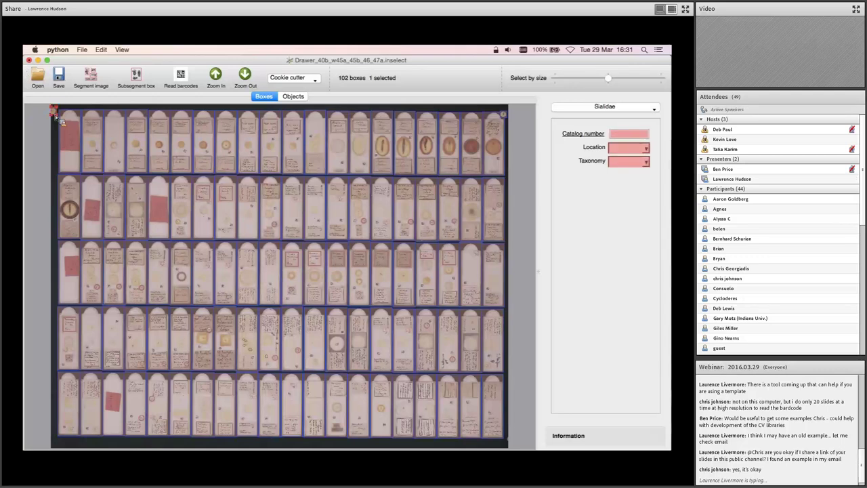
key(Delete)
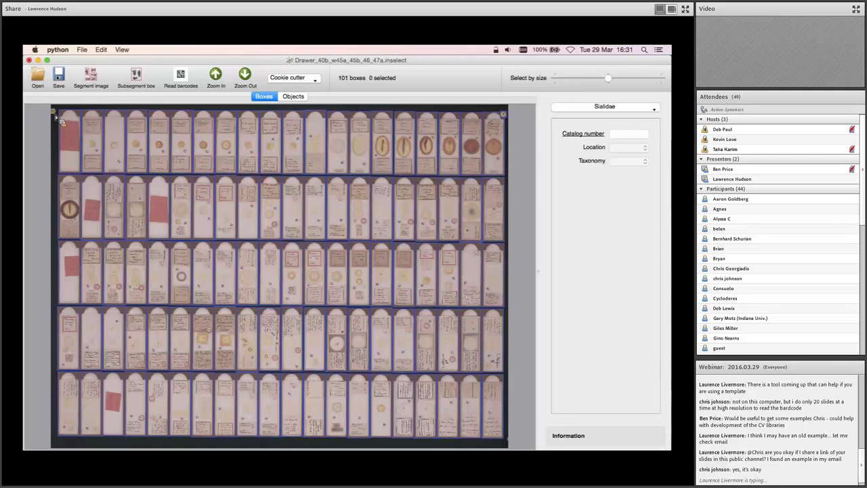
click(507, 112)
key(Delete)
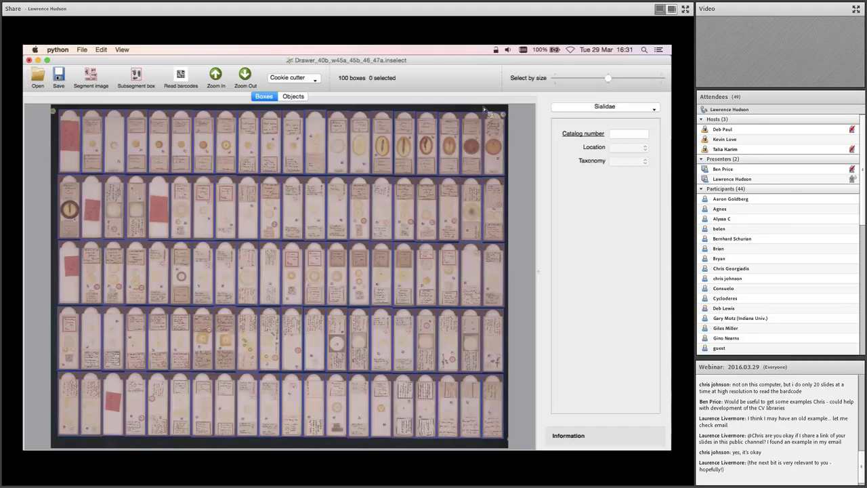
Save the current boxes as a new cookie cutter named '100 slides'
click(315, 82)
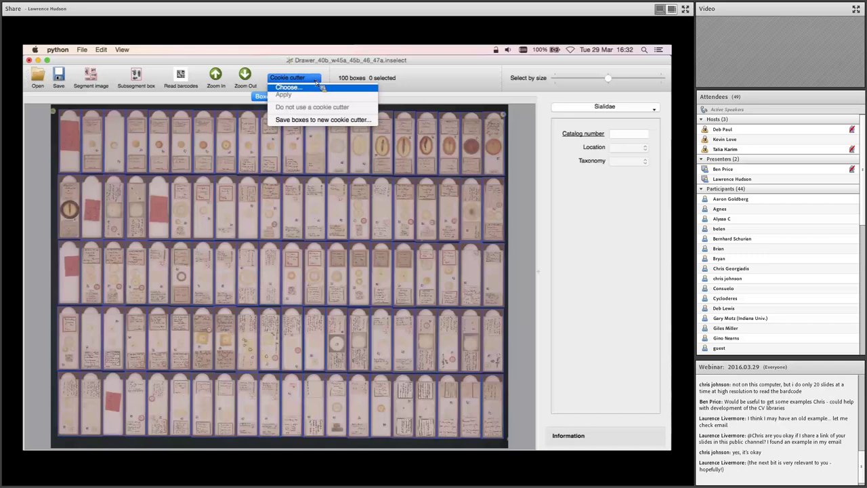
click(375, 121)
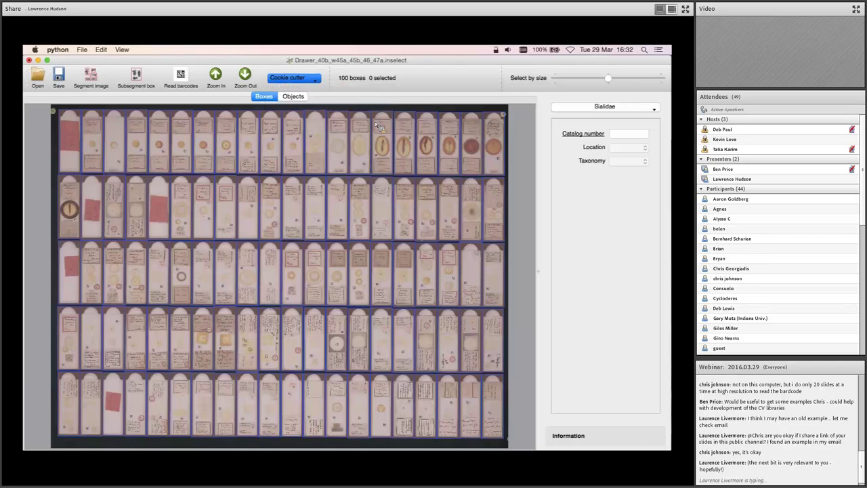
text(100 slides.inselect_cookie_cutter)
click(486, 343)
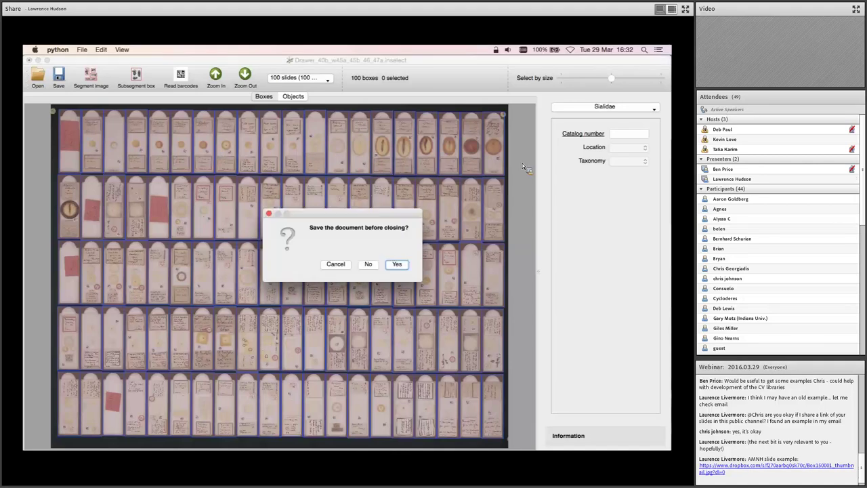
Save the document, then drop Drawer_60b_61_62a.tiff from SlidesCookieCutter onto Inselect
click(403, 265)
key(super+Tab)
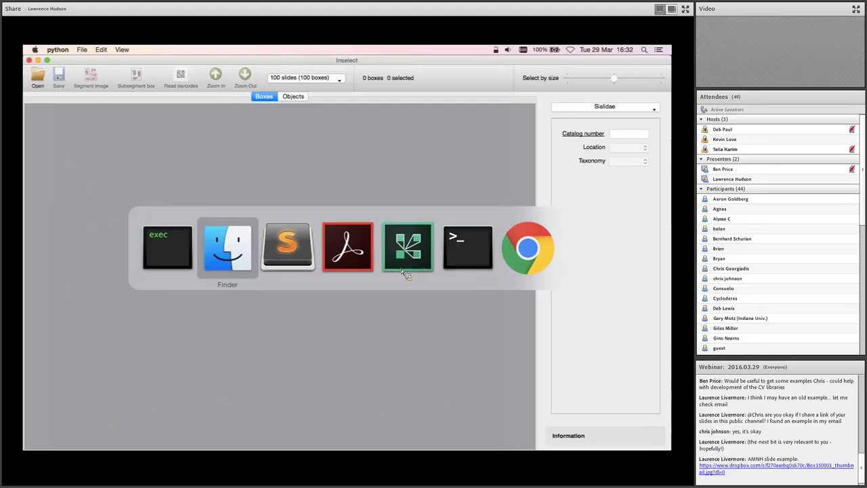
key(super+Up)
key(Down)
key(super+Down)
key(Down)
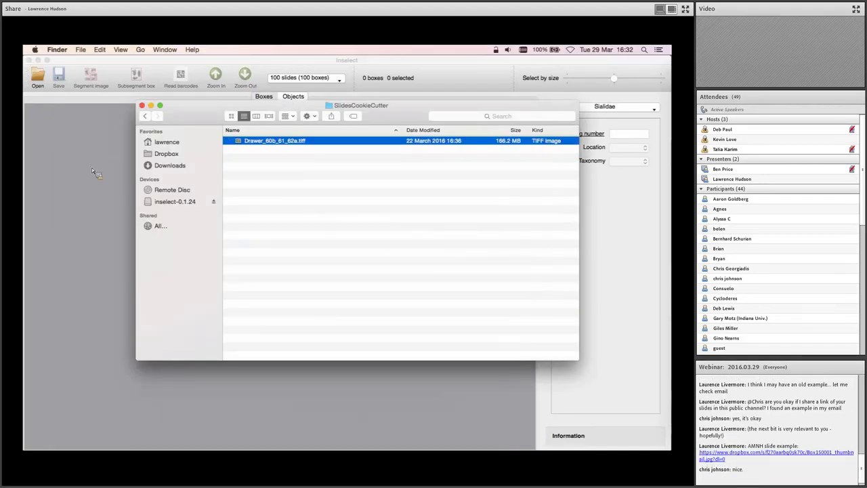
drag(281, 140, 93, 167)
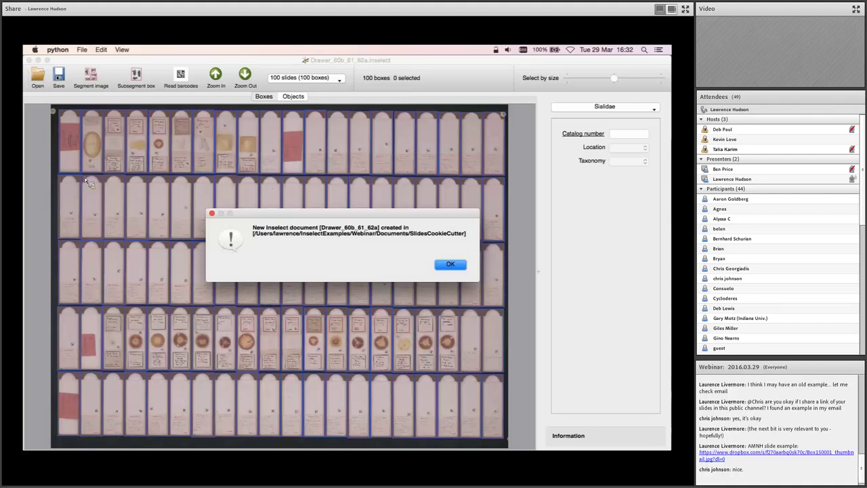
Dismiss the new-document notice, then tag all 100 boxes 123456789, Drawer 40, Sialis cornuta, and deselect
click(451, 265)
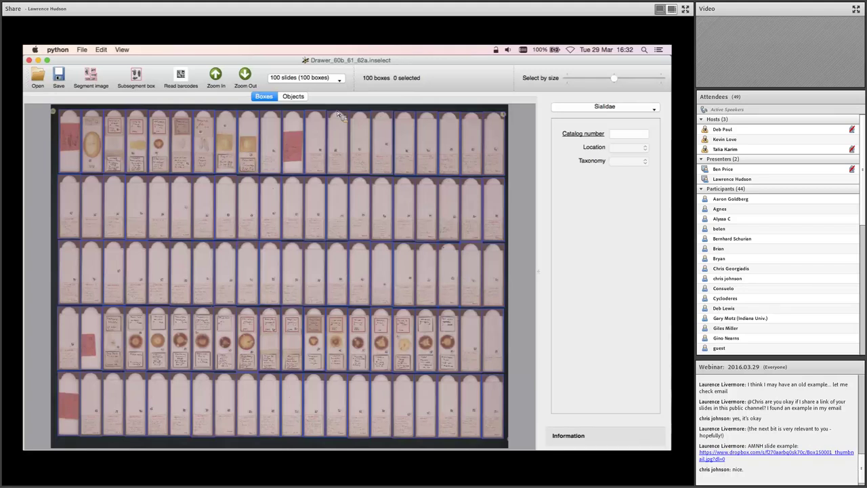
key(super+a)
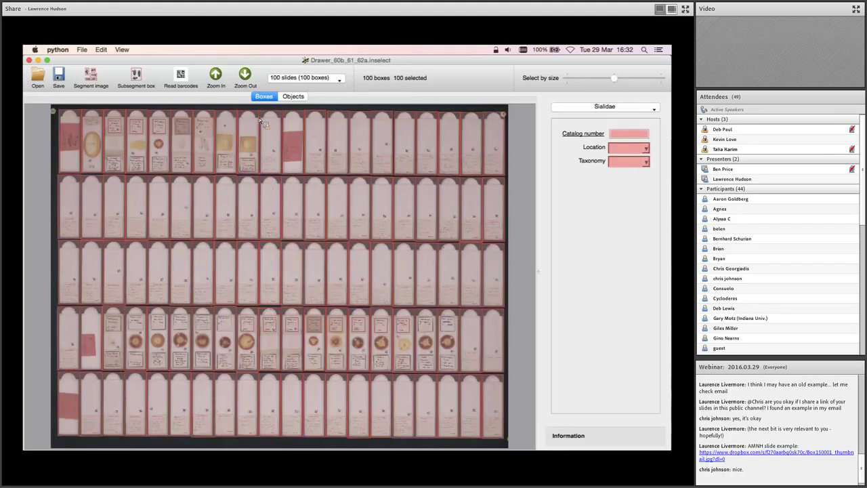
click(620, 137)
text(123456789)
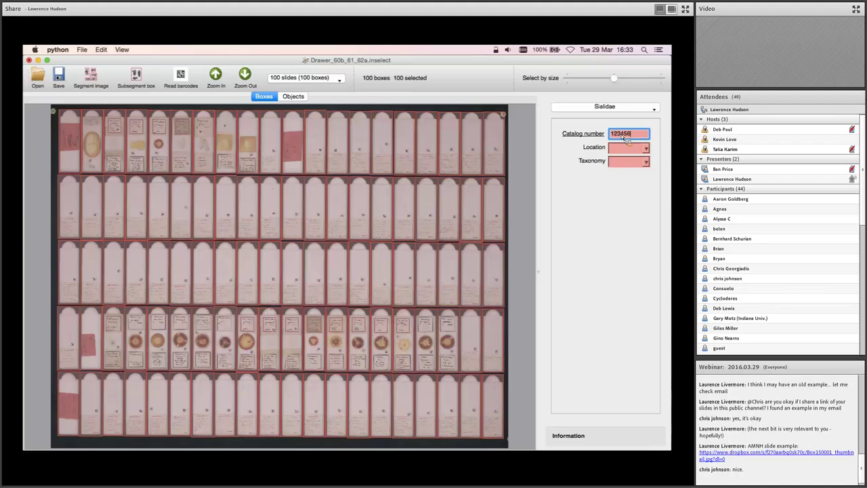
click(628, 147)
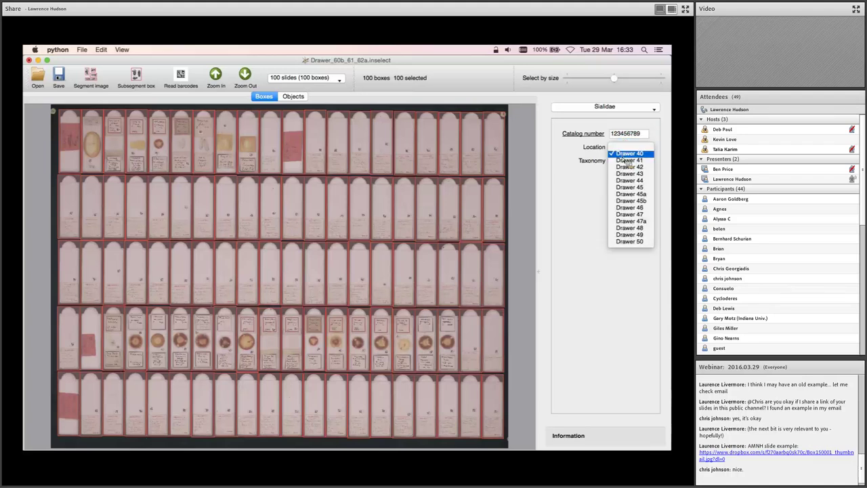
click(626, 154)
click(626, 162)
click(620, 163)
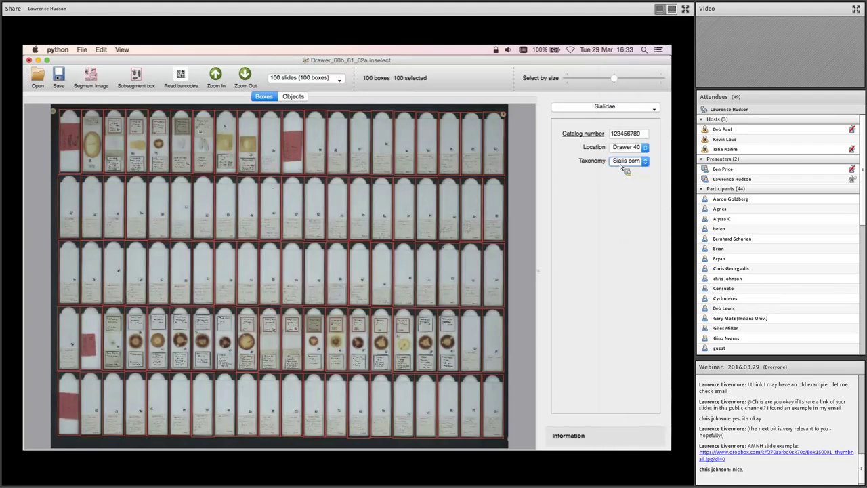
click(325, 109)
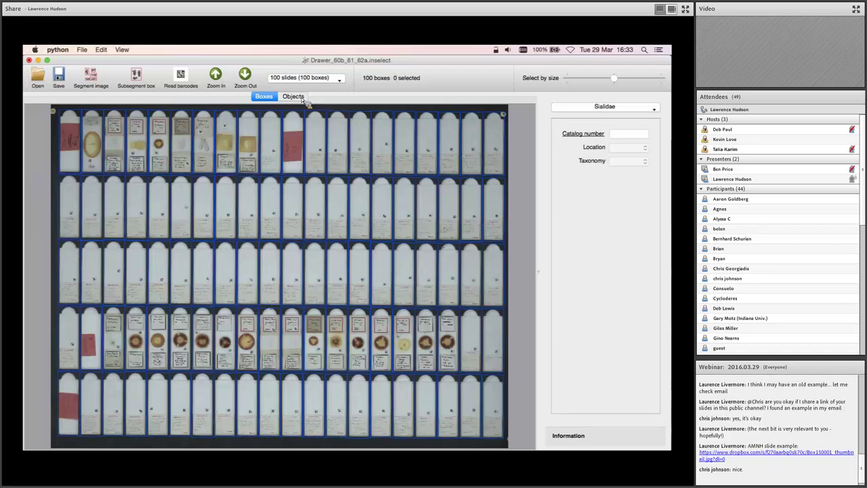
Show the boxes as labelled object thumbnails in a wider grid and try out selecting objects
click(302, 99)
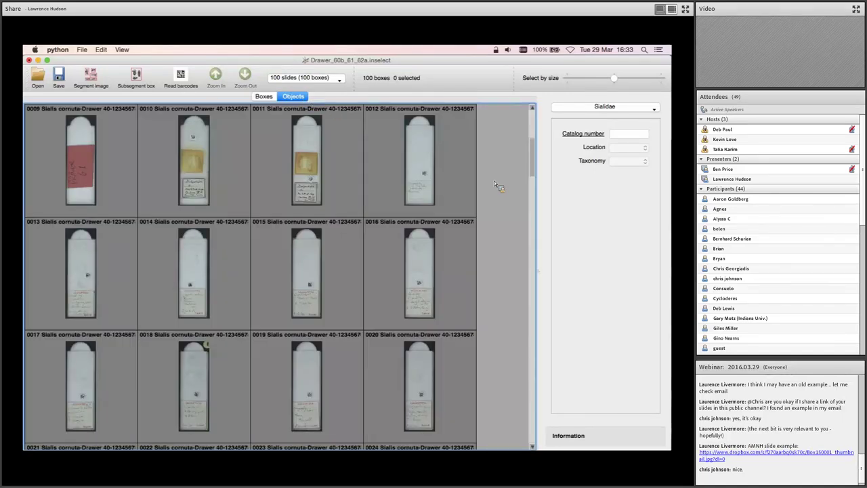
drag(540, 215, 549, 216)
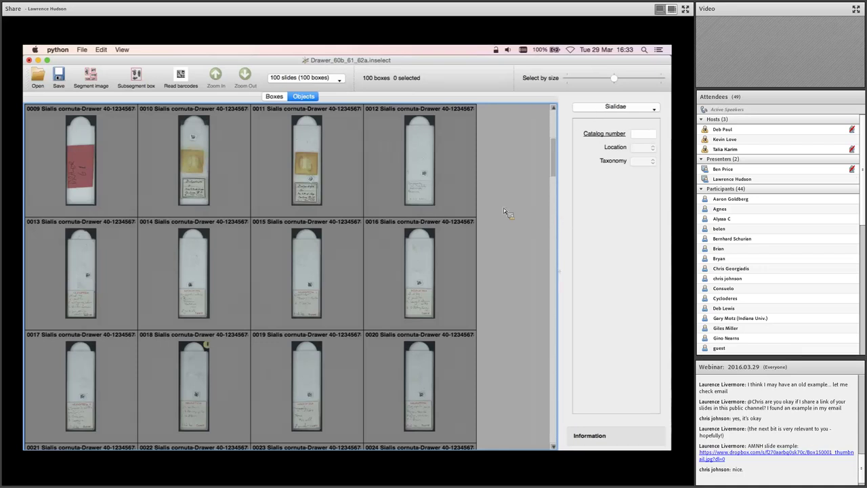
drag(120, 170, 241, 218)
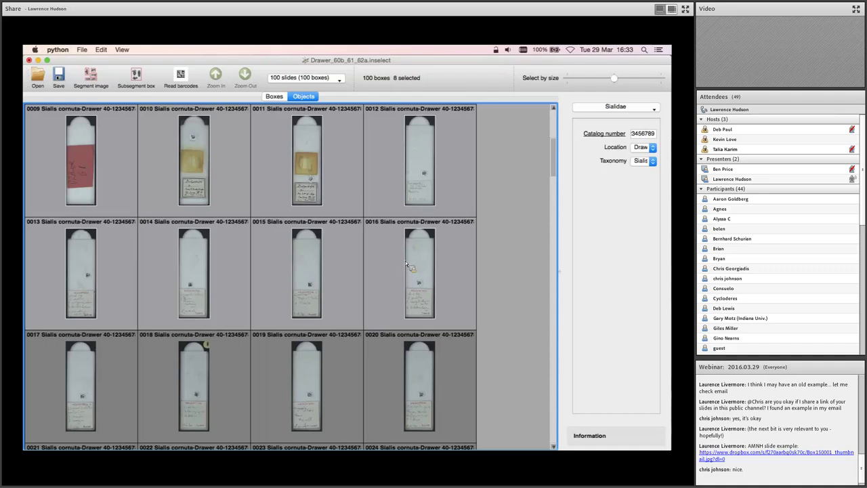
click(417, 207)
key(shift+Down)
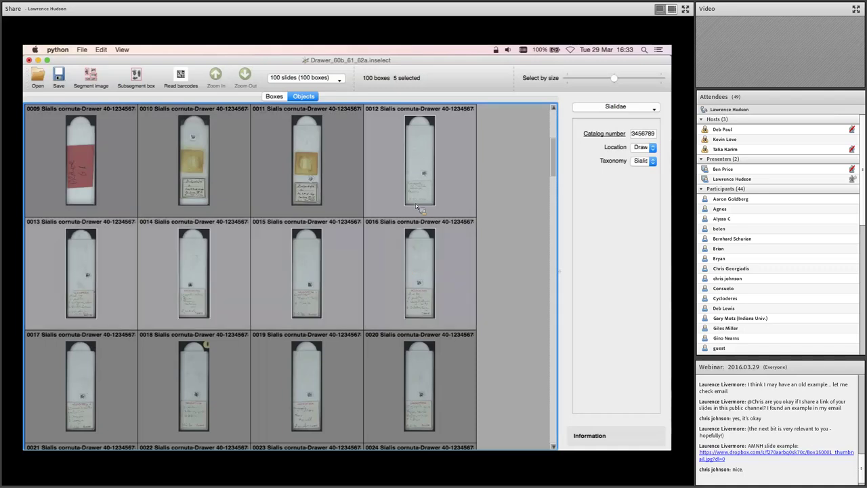
key(shift+Down)
key(shift+Up)
key(shift+Up)
key(shift+Up)
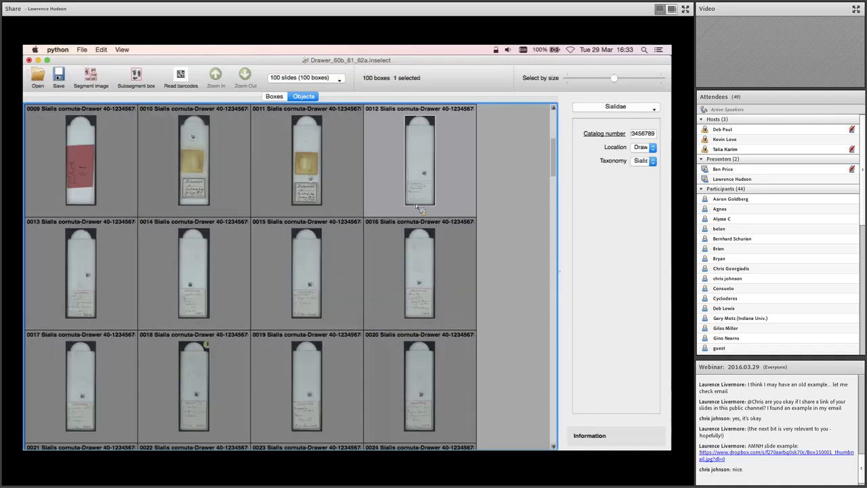
Select objects 0001–0008 and rotate them so they lie horizontally
key(Home)
key(shift+Down)
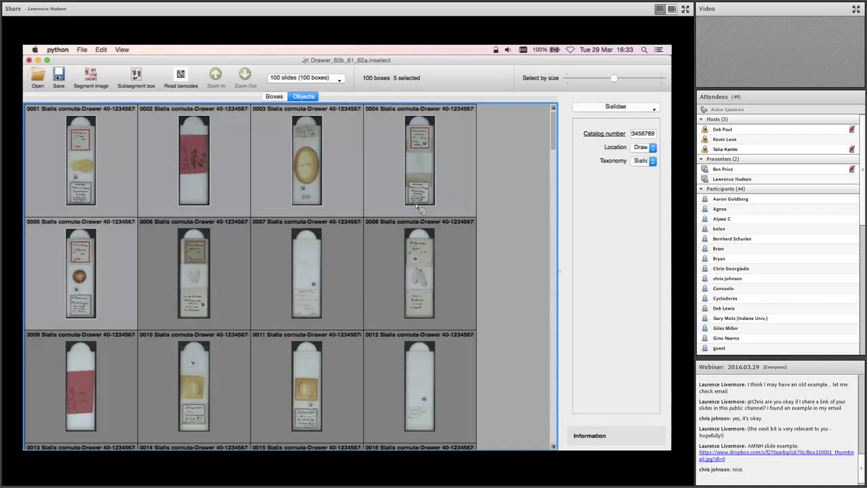
key(shift+Right)
key(shift+Right)
key(shift+Right)
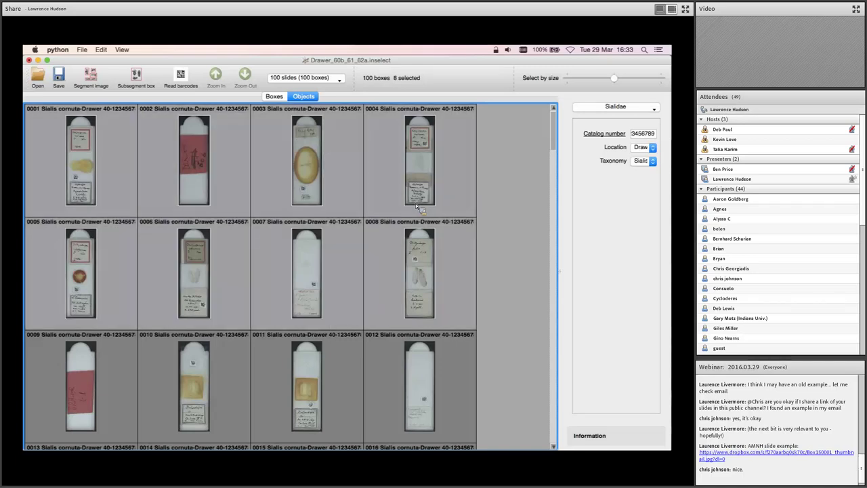
key(ctrl+r)
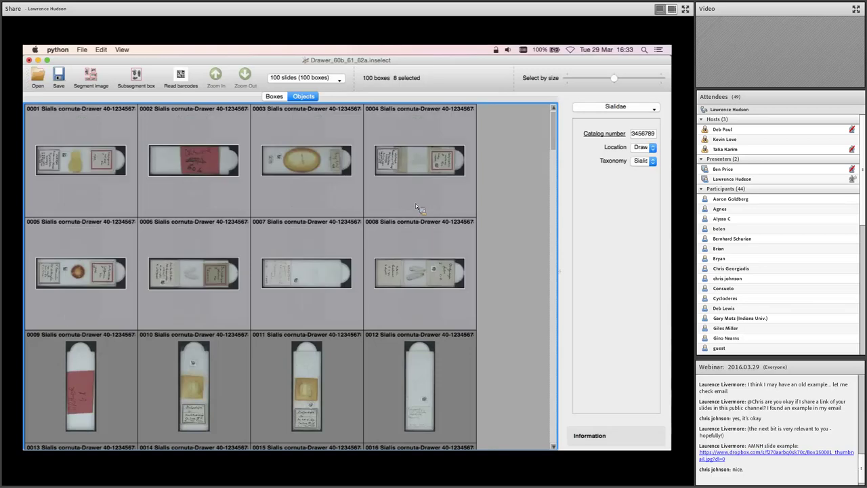
key(super+r)
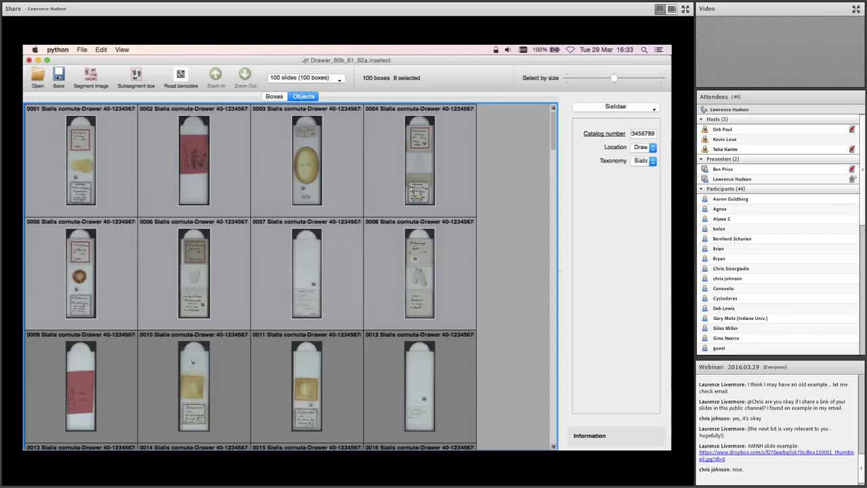
key(super+l)
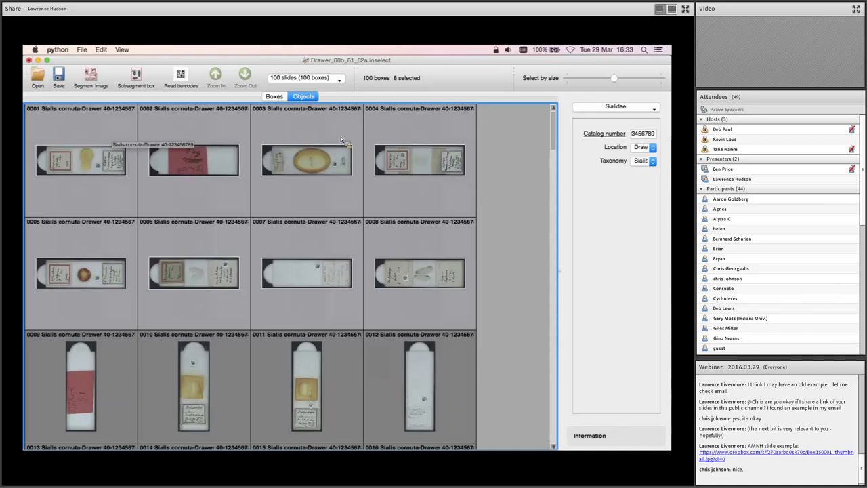
Rotate slide 0001 upright, return to the Boxes view with nothing selected, and switch applications
double_click(113, 140)
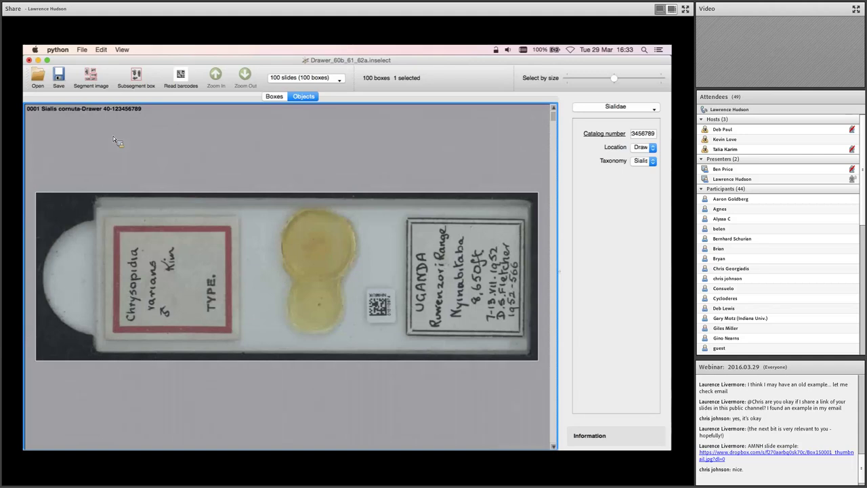
key(super+r)
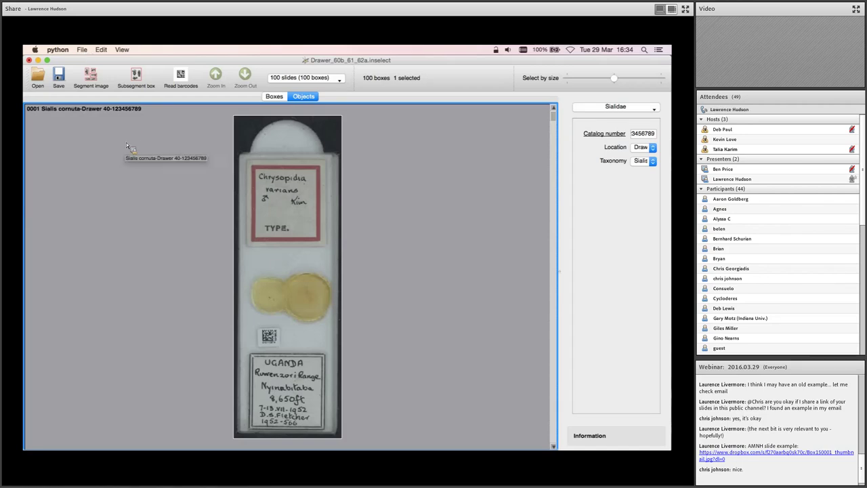
click(274, 96)
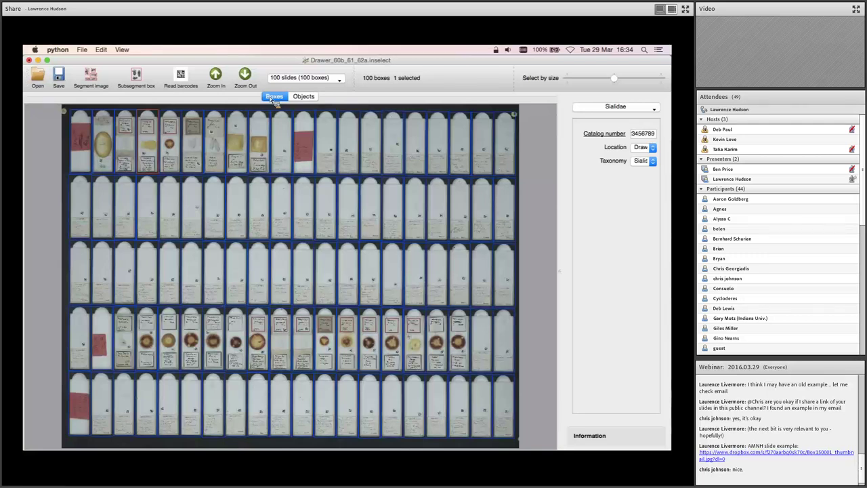
click(57, 156)
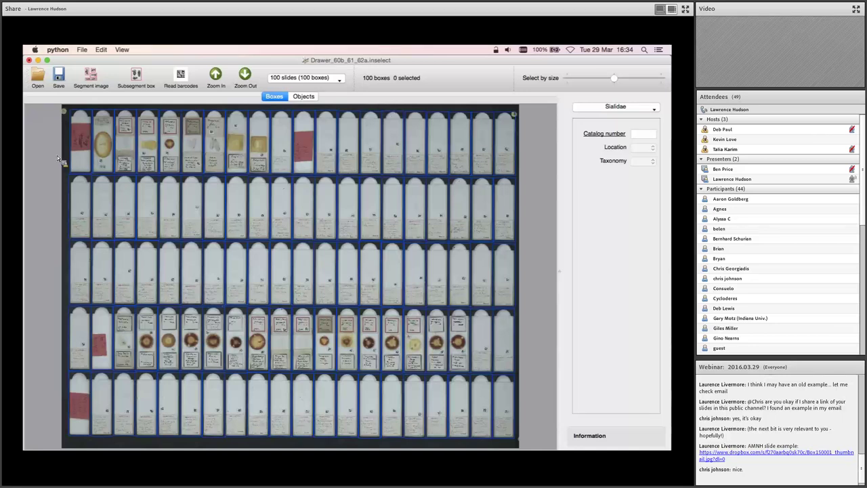
key(super+Tab)
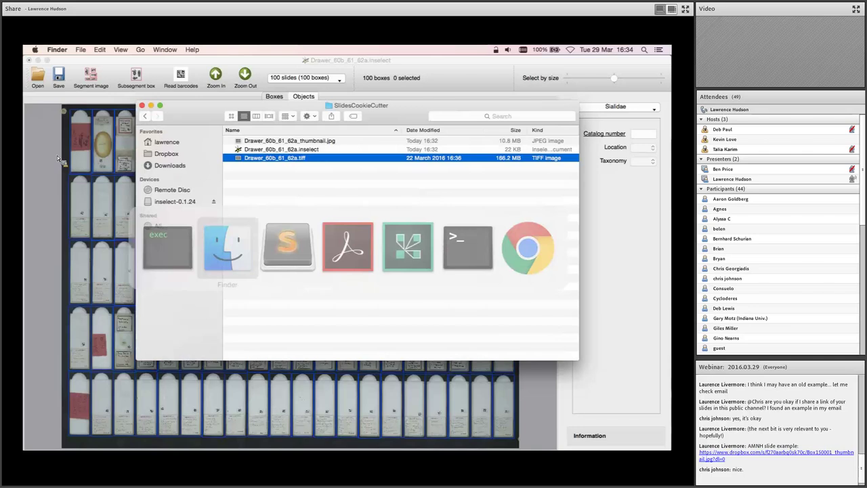
Open the ToProcess folder of drawer TIFFs in Finder, then switch back to the presentation
key(super+Up)
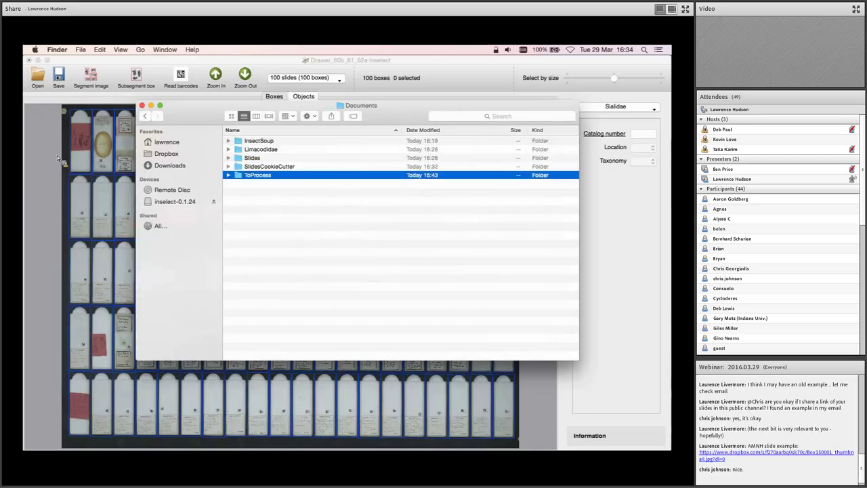
key(super+Down)
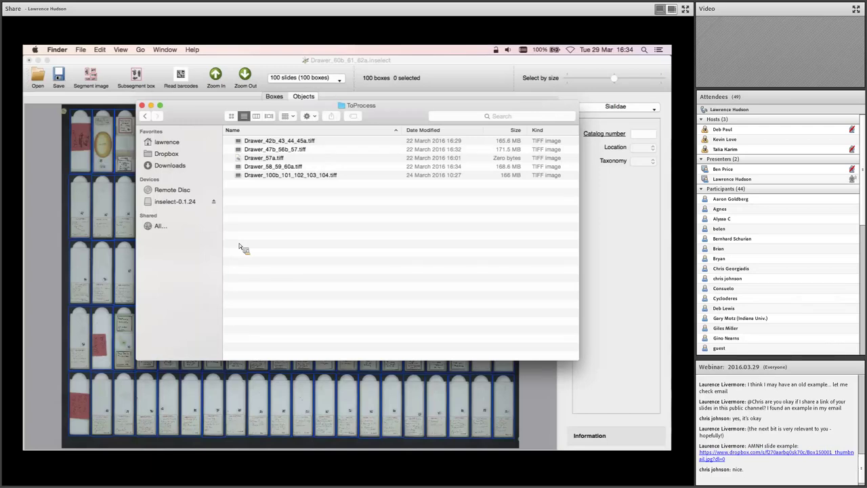
key(super+Tab)
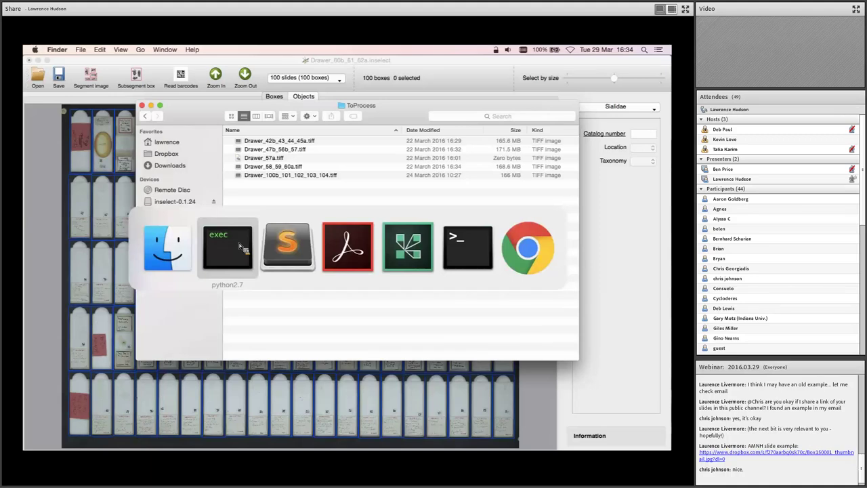
key(super+Tab)
key(super+Tab)
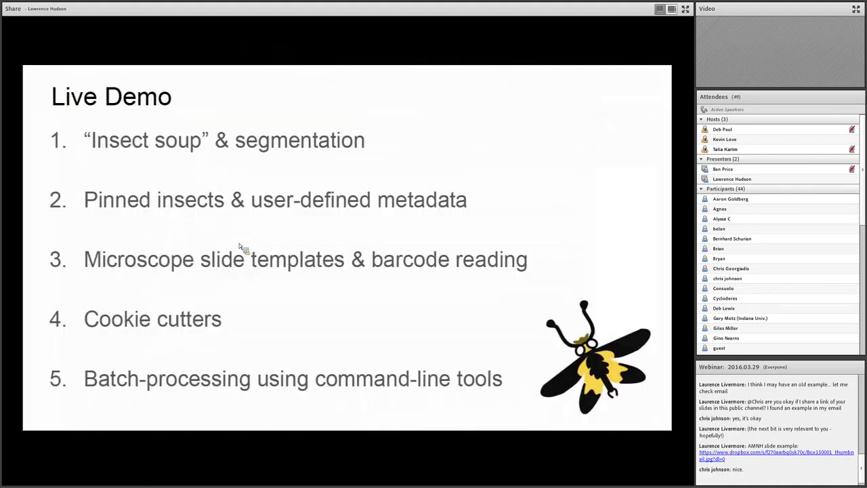
Advance from the Live Demo slide to the Automated workflow slide
key(Right)
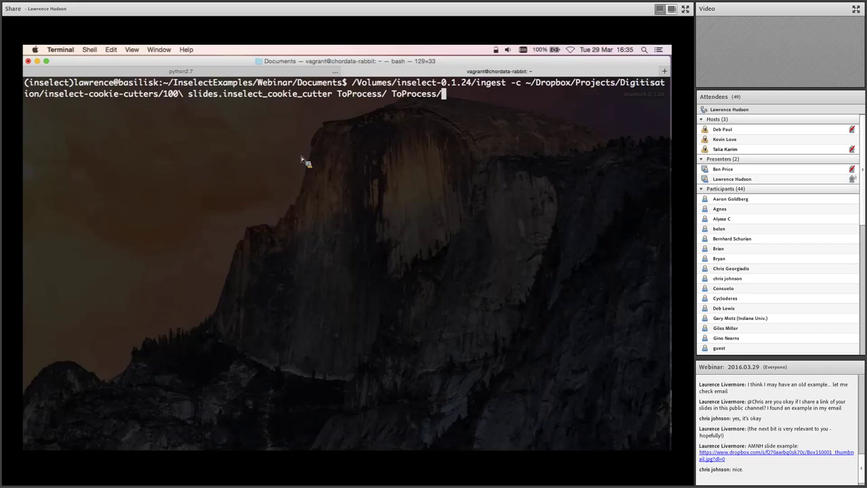
Run the ingest on ToProcess, then check the new Drawer_100b_101_102_103_104.inselect file in Finder
key(Return)
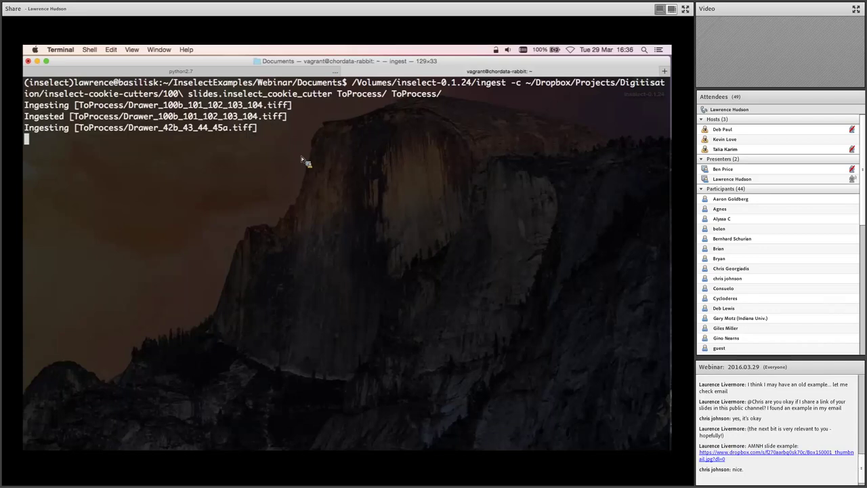
key(ctrl+Left)
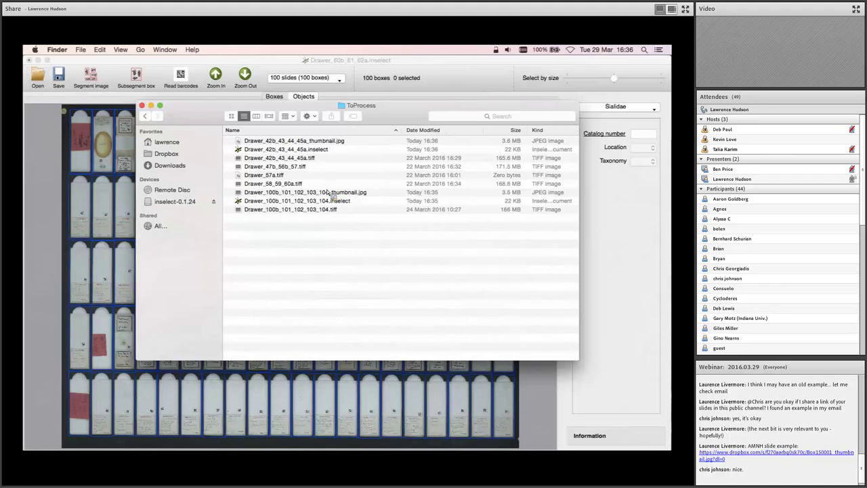
click(328, 193)
click(363, 201)
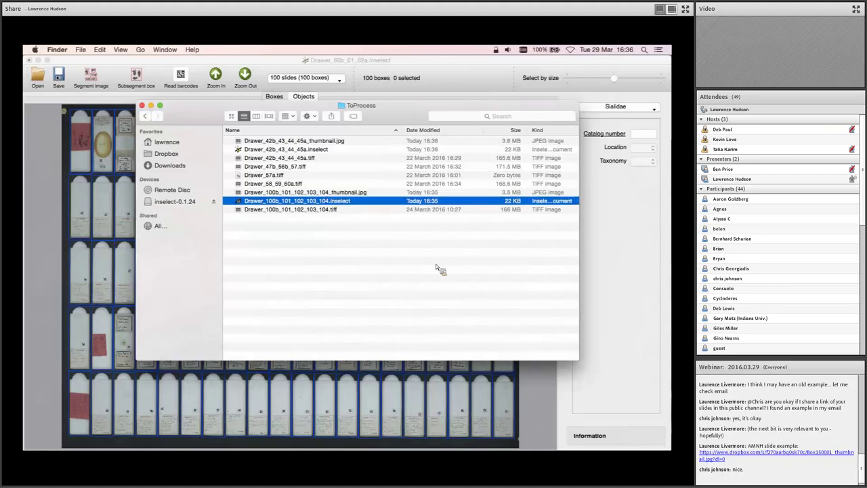
key(ctrl+Right)
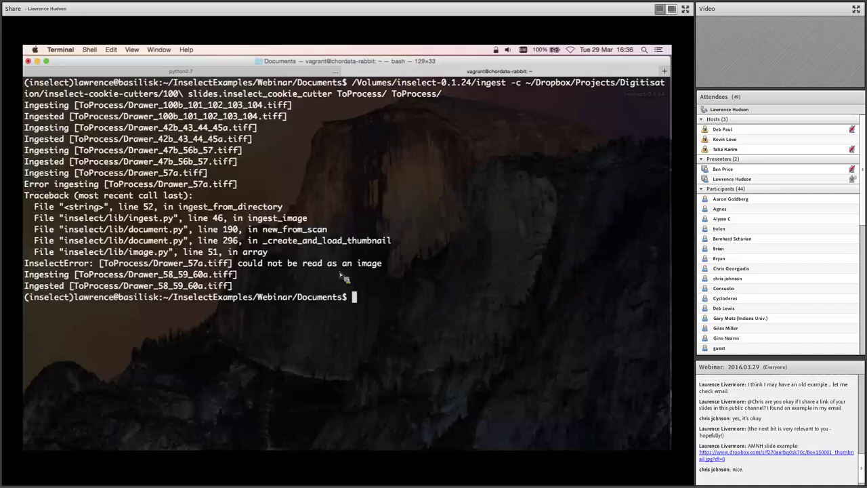
Select Drawer_57a.tiff in ToProcess to confirm it is a zero-byte file, then switch away
key(super+Tab)
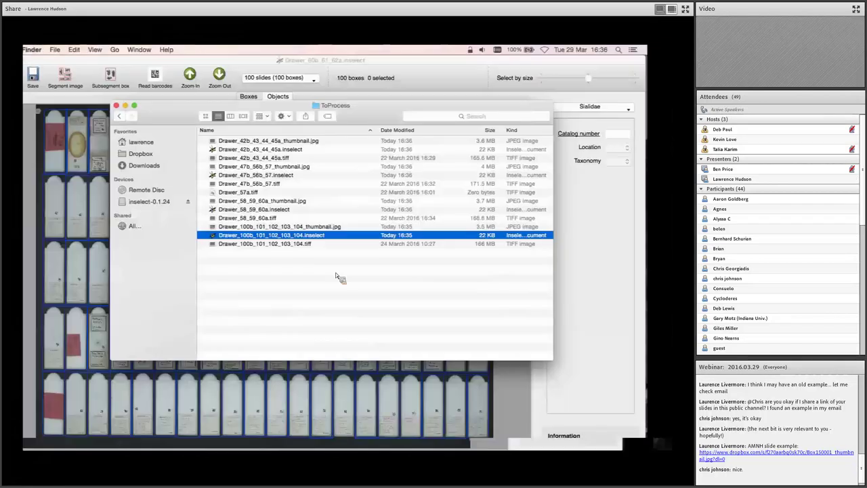
click(329, 193)
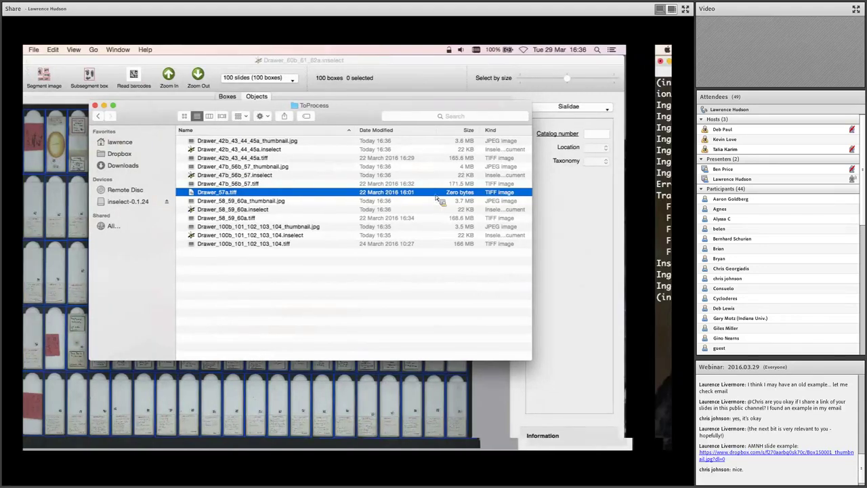
key(super+Tab)
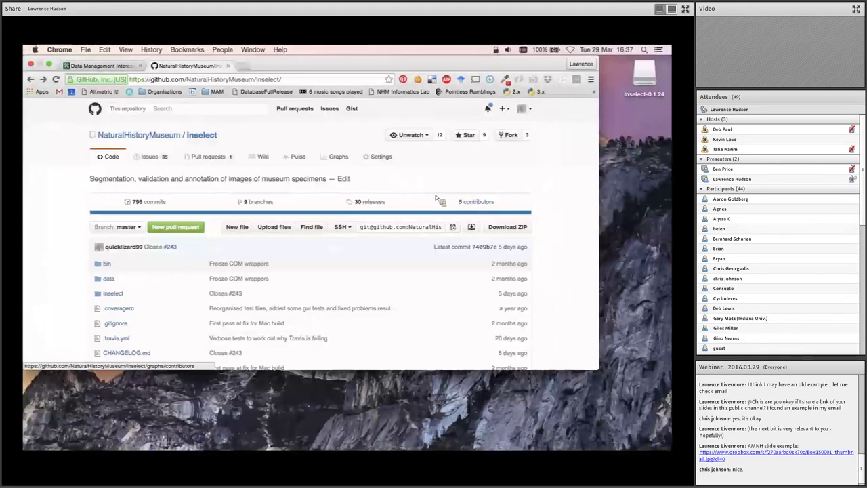
Nudge the Chrome window right and down, then enlarge it to show more of the repository page
drag(399, 59, 417, 72)
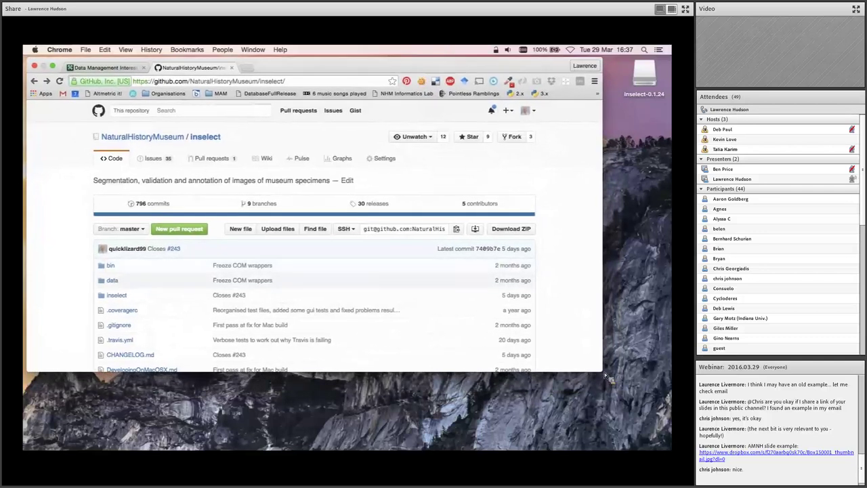
drag(603, 373, 628, 431)
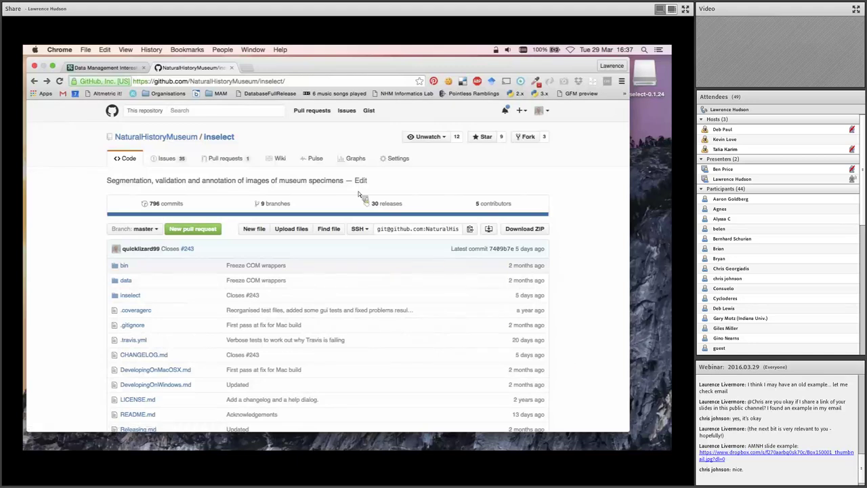
Open the '30 releases' page and scroll down to v0.1.24's downloads
click(389, 206)
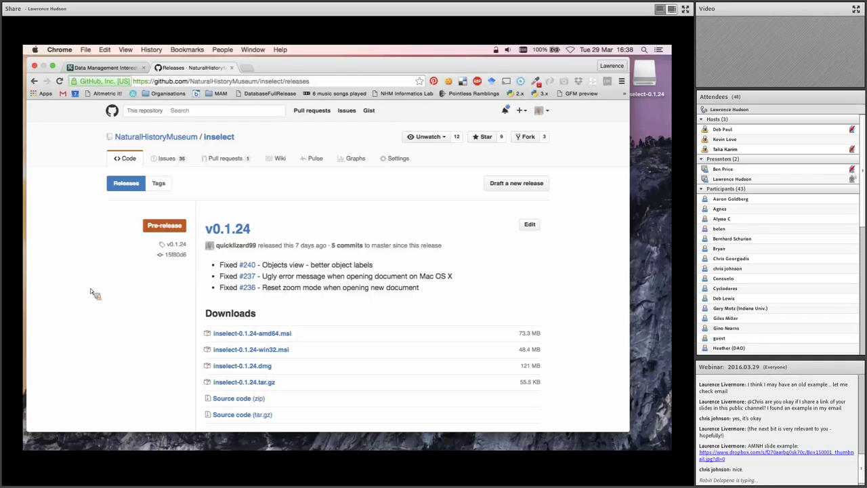
scroll(90, 288, down, 2)
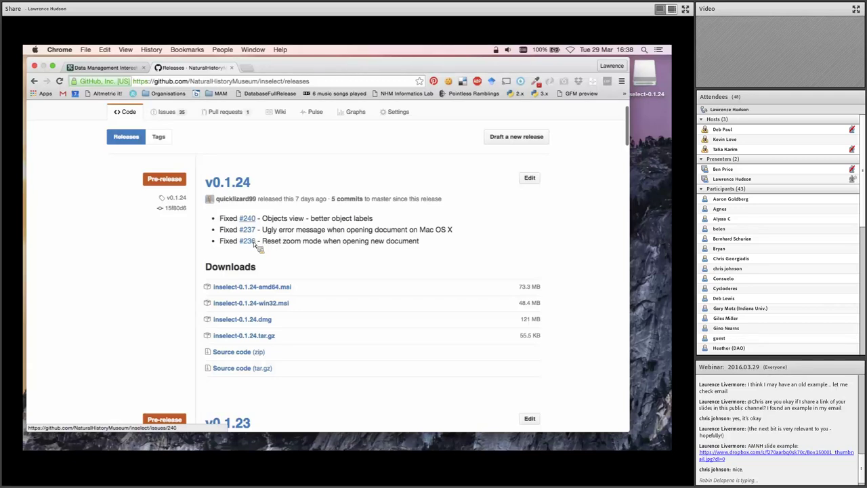
Open issue #240 about better object labels and read through it
click(254, 220)
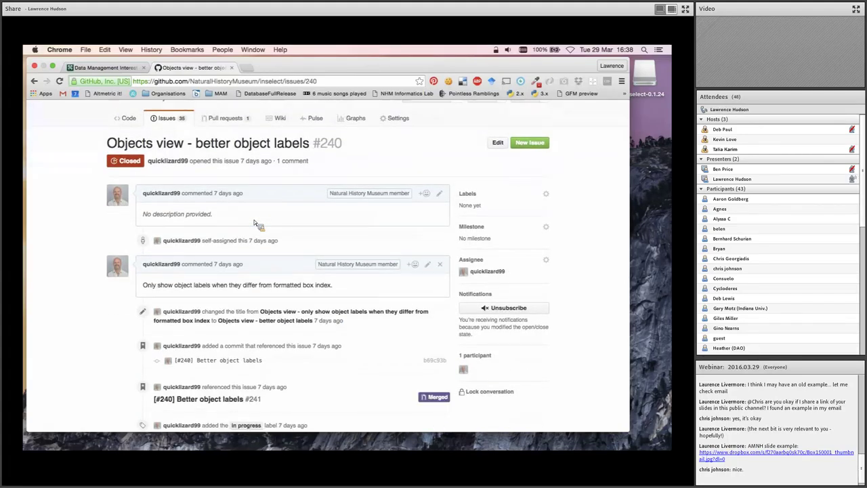
scroll(256, 224, down, 2)
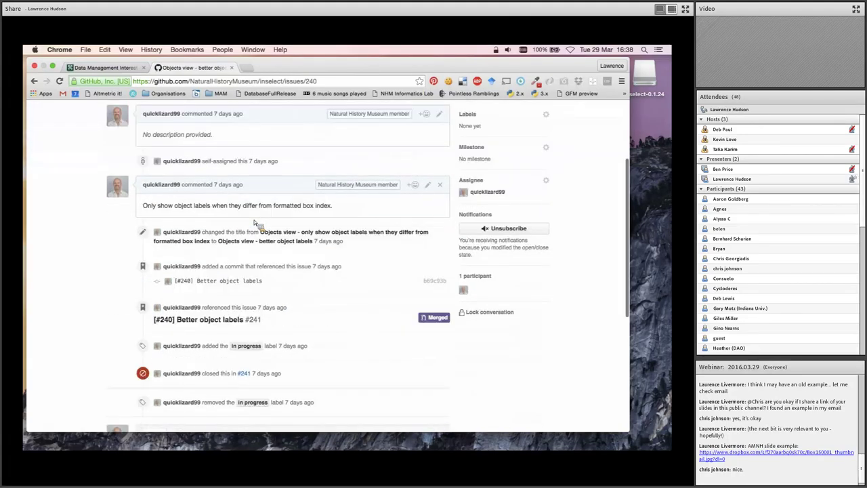
scroll(256, 224, up, 3)
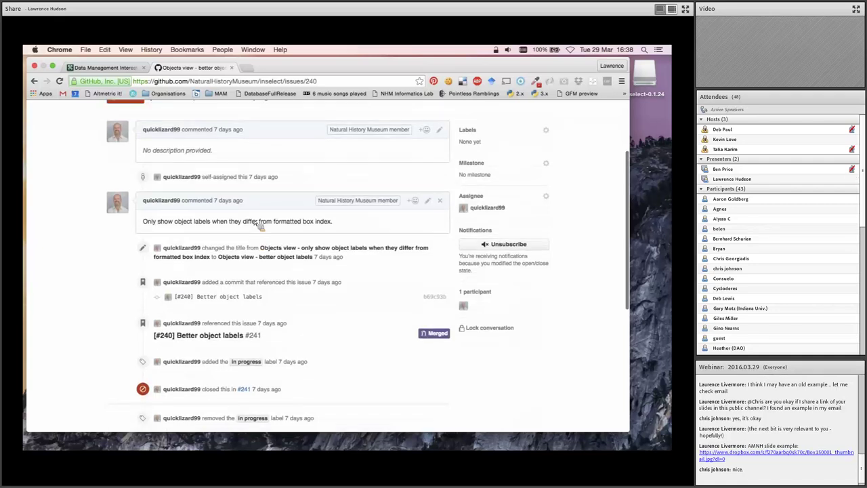
Scroll through the repository's issues list, then go back to the inselect home page
click(180, 160)
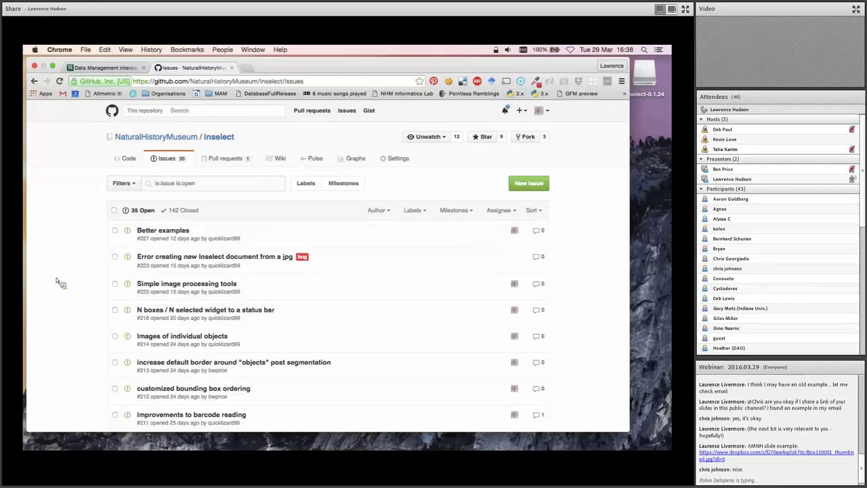
scroll(57, 281, down, 3)
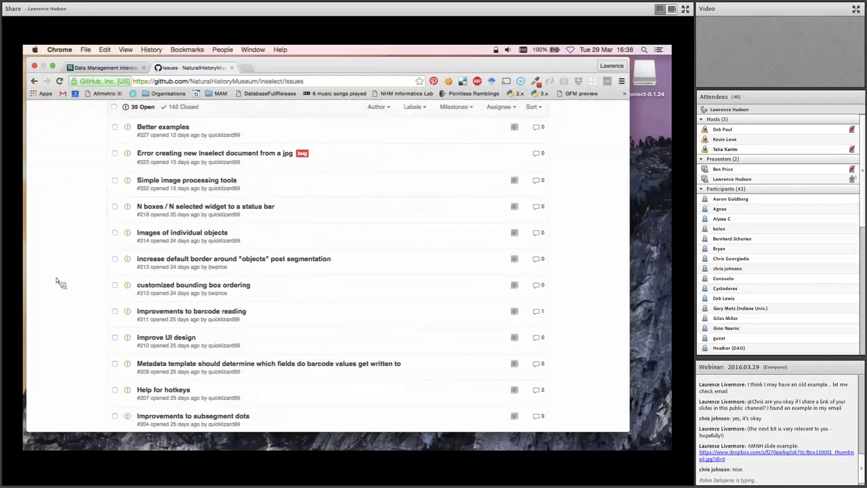
scroll(58, 281, down, 1)
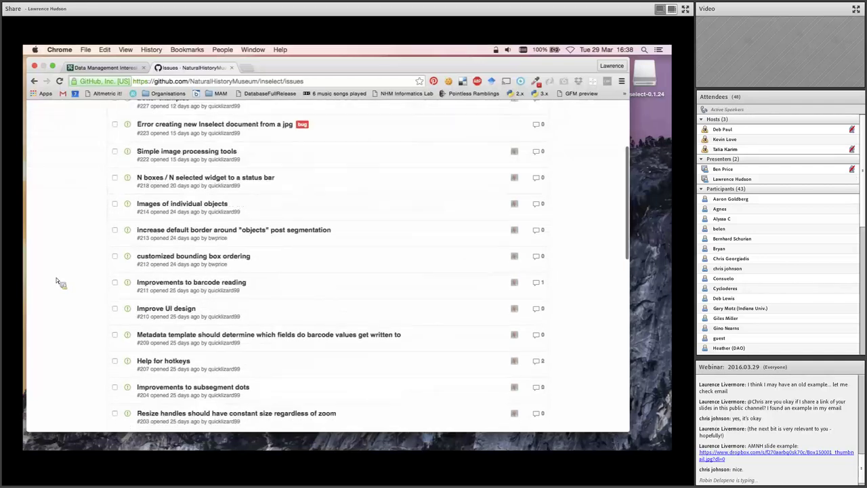
scroll(58, 281, down, 1)
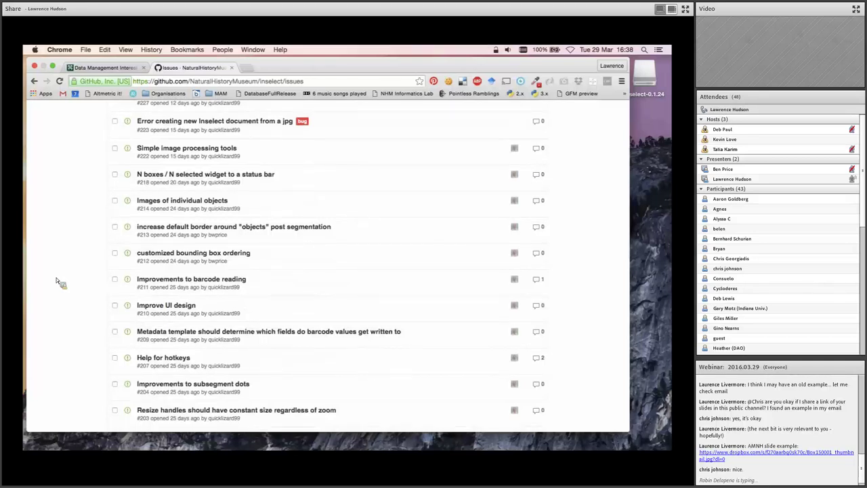
scroll(58, 281, up, 4)
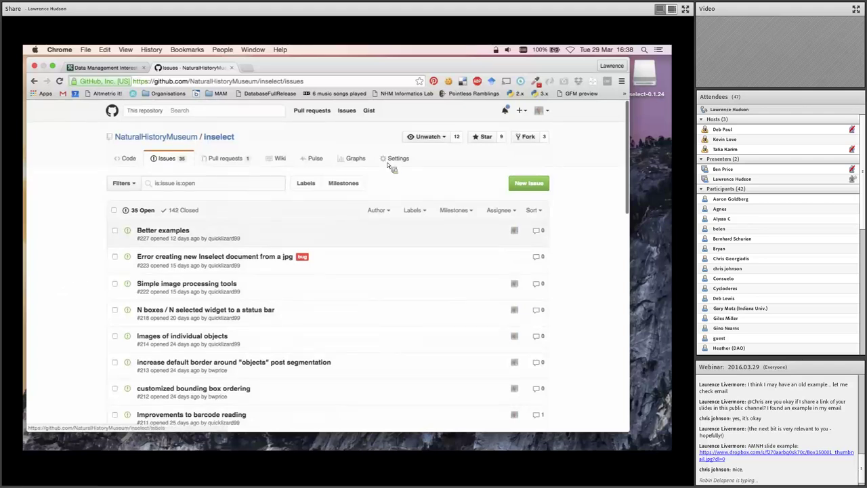
click(223, 137)
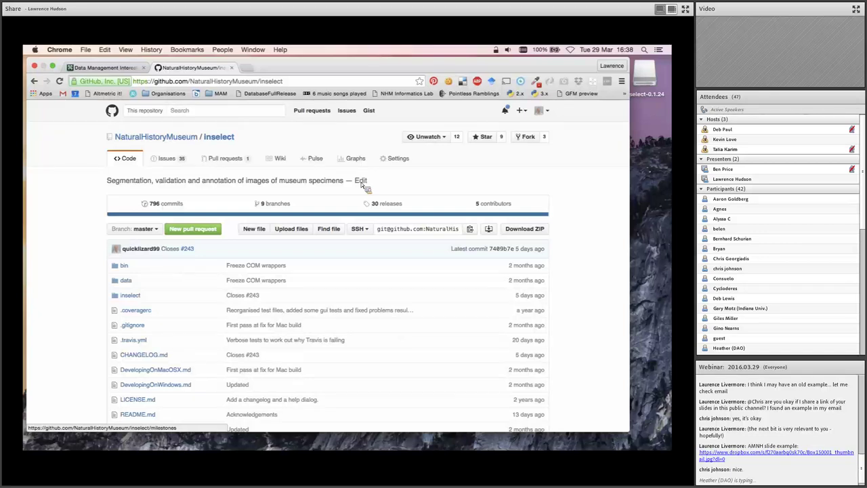
Switch desktop spaces until Sublime Text shows limacodidae.inselect_template
key(ctrl+Left)
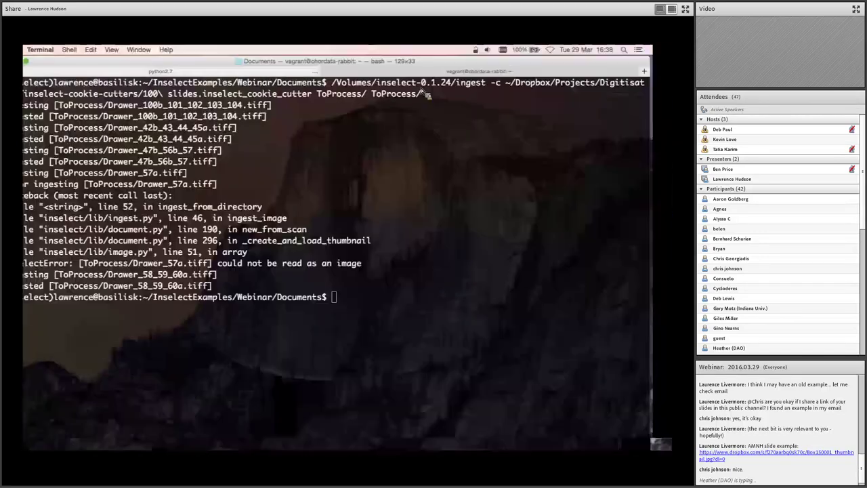
key(ctrl+Left)
key(ctrl+Left)
key(ctrl+Right)
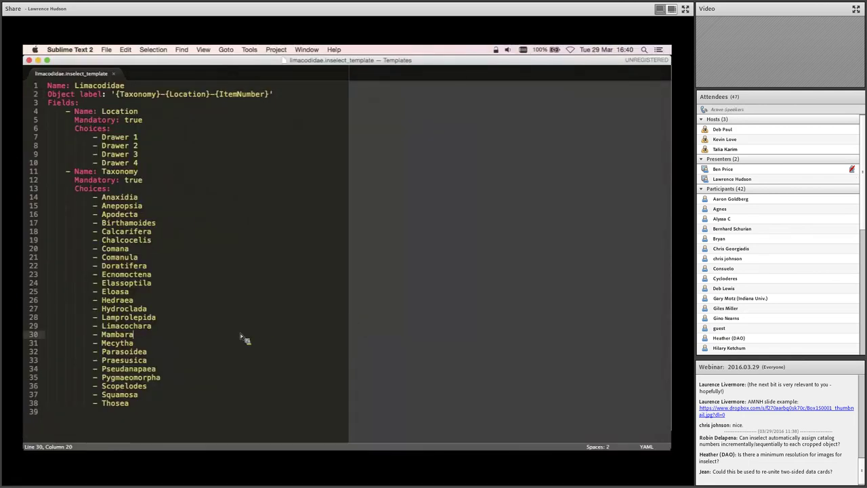
Append -{DocumentName} to the end of the Object label on line 2
click(237, 95)
triple_click(238, 94)
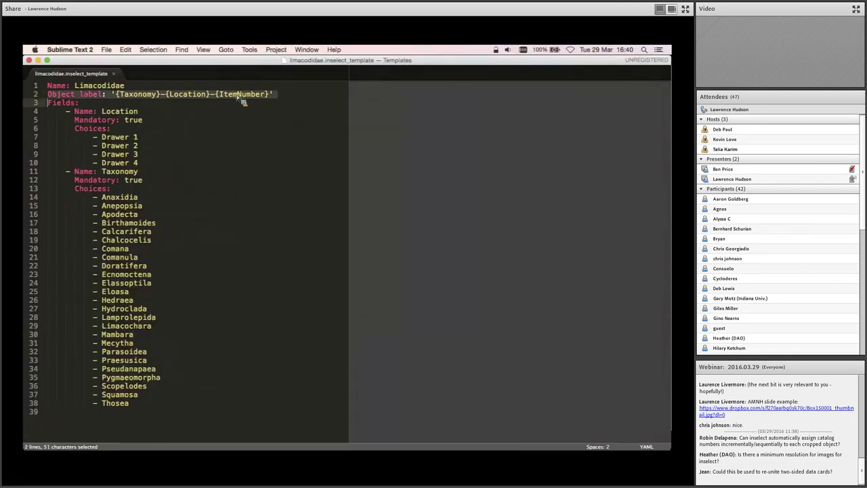
click(151, 86)
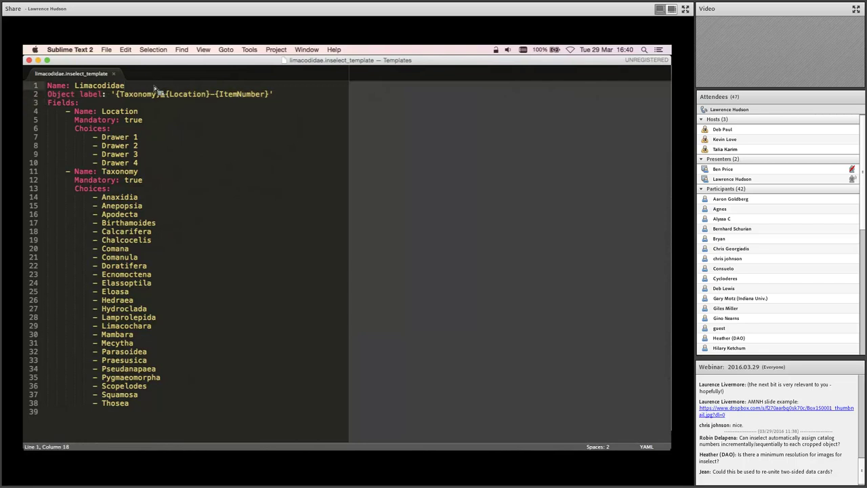
double_click(256, 96)
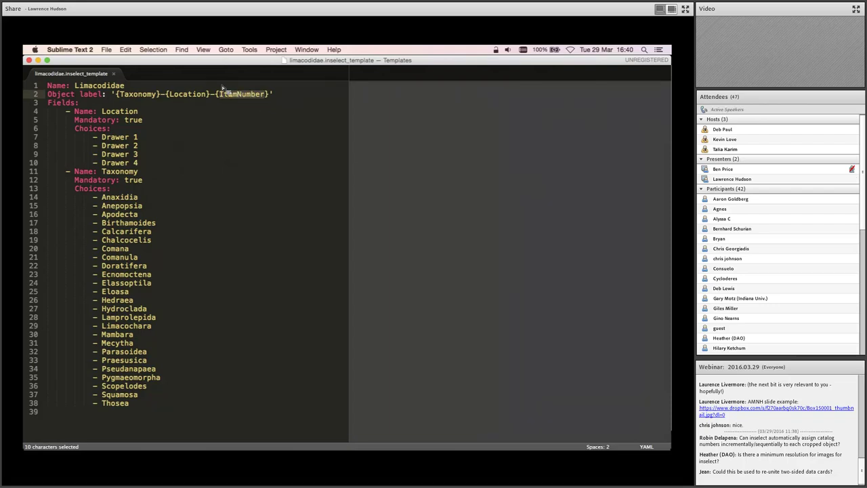
click(265, 105)
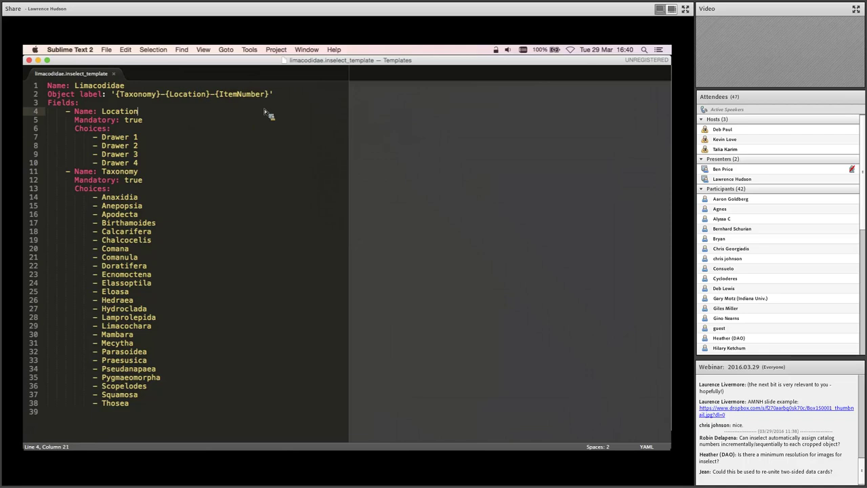
click(270, 95)
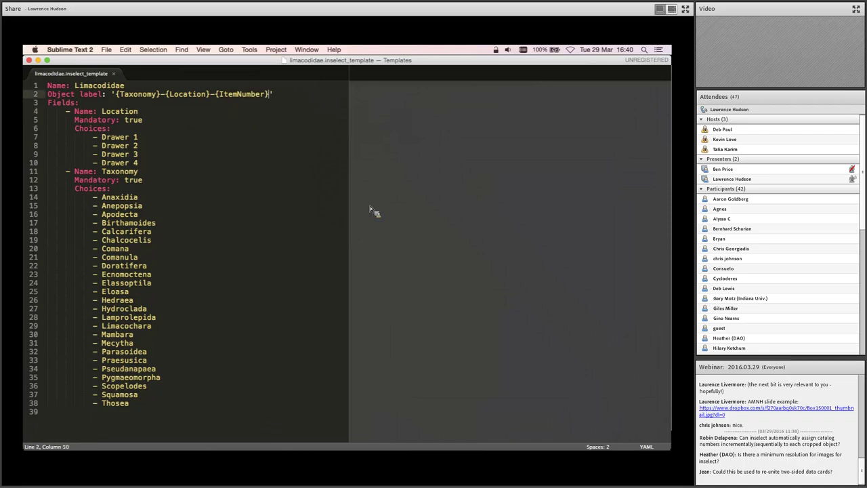
text(-{Docuem)
key(BackSpace)
key(BackSpace)
text(mentName})
Move -{DocumentName} to follow {Location}, then minimise Sublime Text
key(shift+Left)
key(shift+Left)
key(shift+Left)
key(shift+Left)
key(shift+Left)
key(shift+Left)
key(shift+Left)
key(shift+Left)
key(shift+Left)
key(shift+Left)
key(shift+Left)
key(shift+Left)
key(shift+Left)
key(shift+Left)
key(shift+Left)
key(shift+Left)
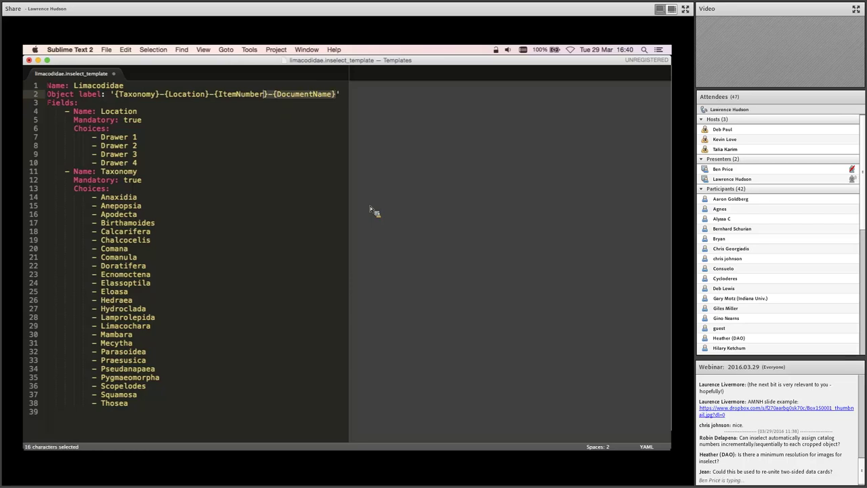
key(shift+Right)
key(super+x)
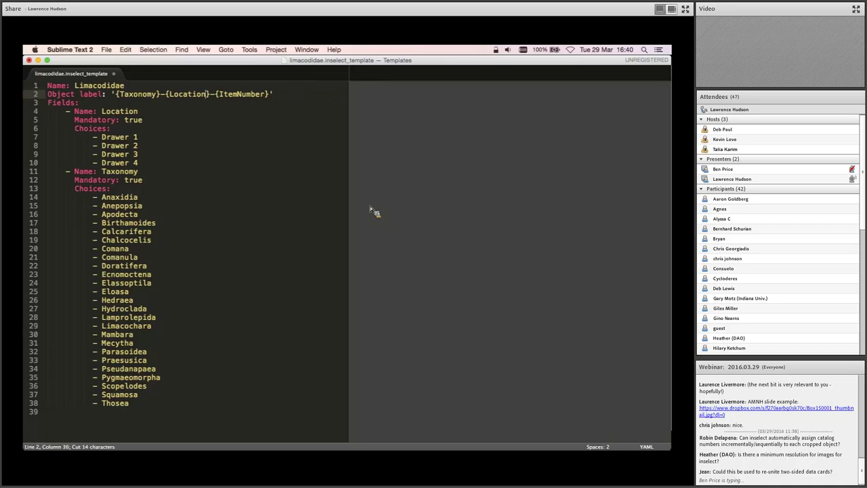
key(Right)
key(super+v)
key(super+z)
key(super+v)
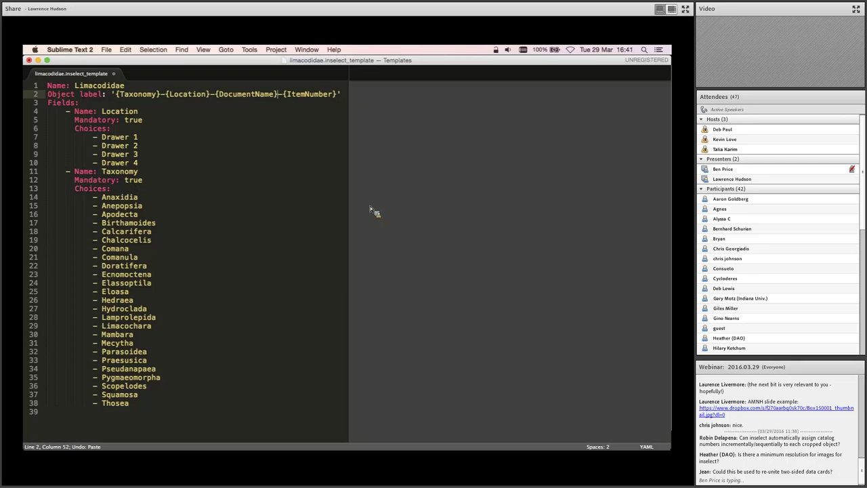
key(super+m)
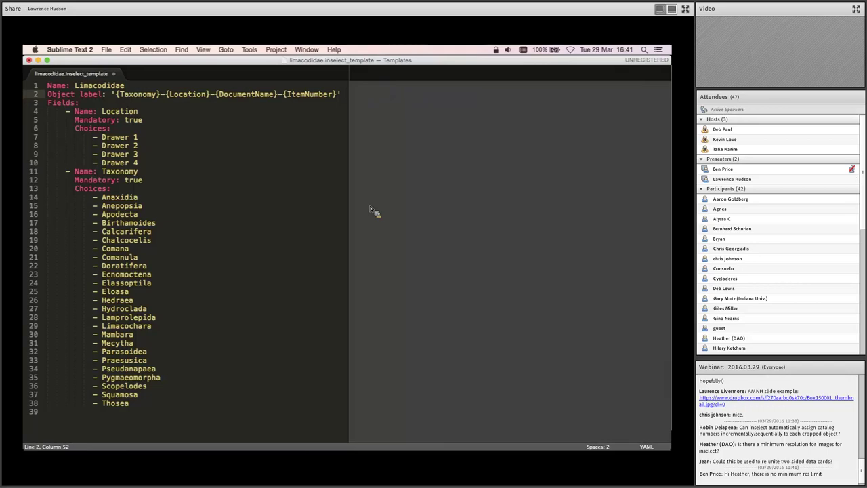
Minimise the Sublime Text template window to get back to Inselect's Diptera document
key(super+m)
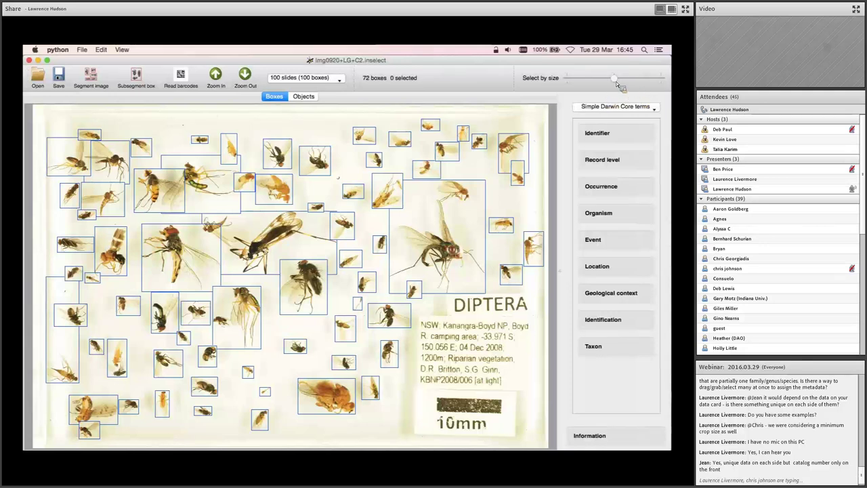
drag(616, 82, 621, 84)
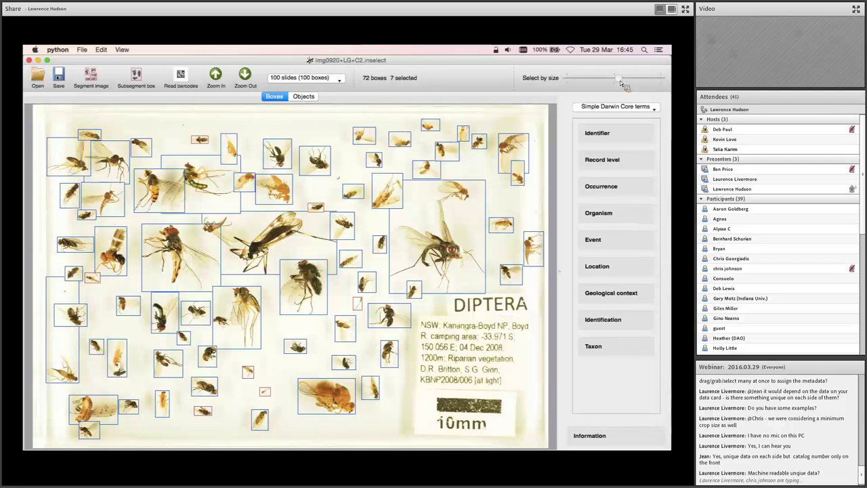
drag(622, 82, 622, 83)
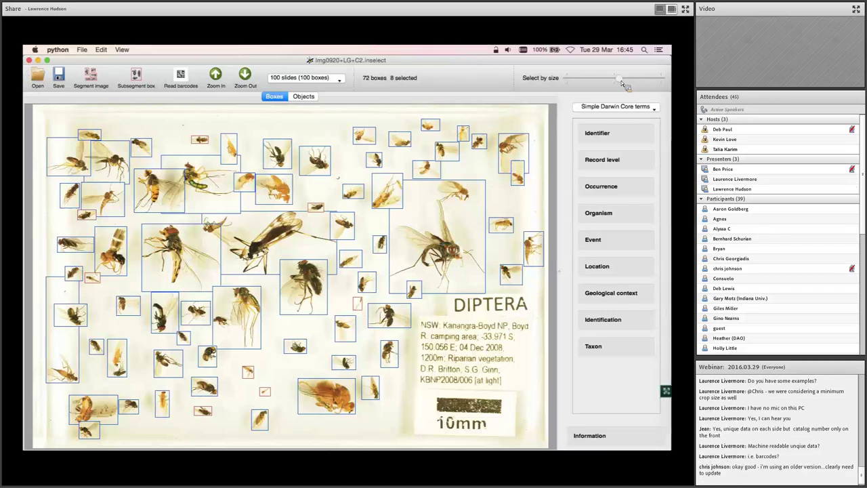
drag(621, 83, 624, 82)
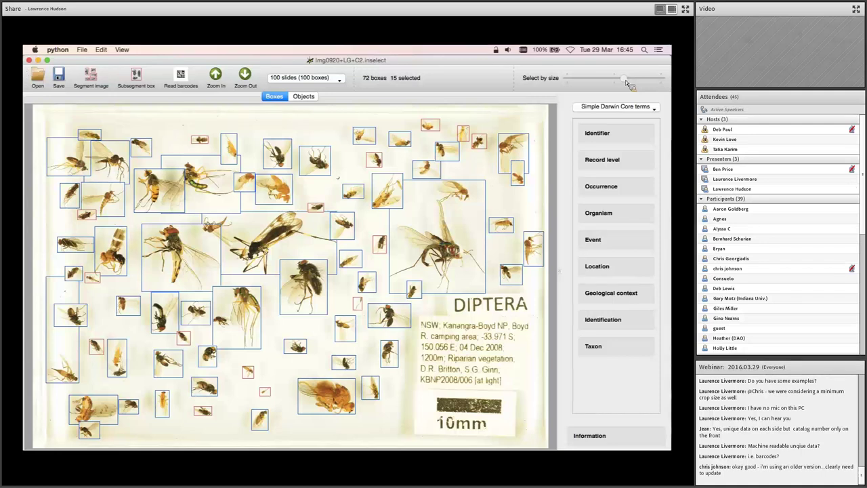
drag(625, 82, 627, 82)
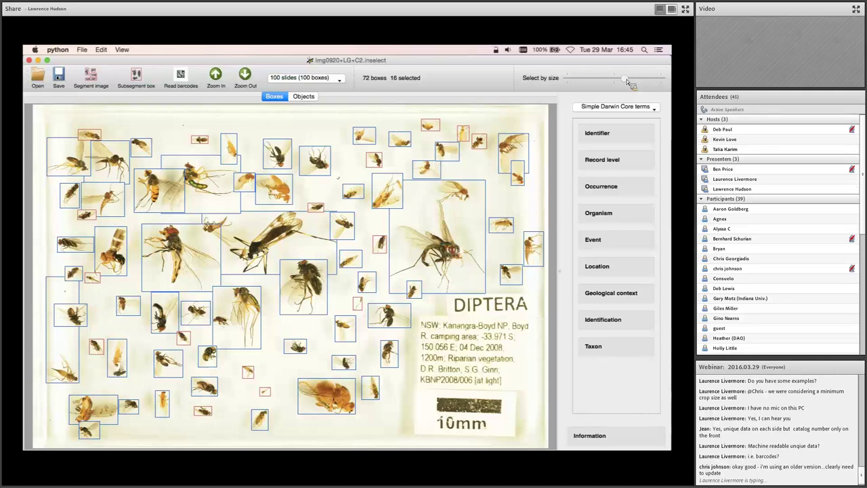
drag(627, 82, 610, 83)
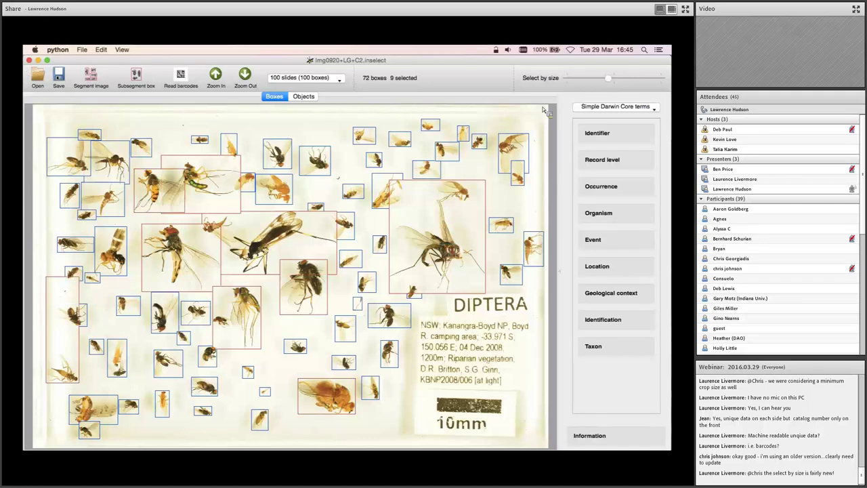
key(super+z)
key(super+z)
key(super+z)
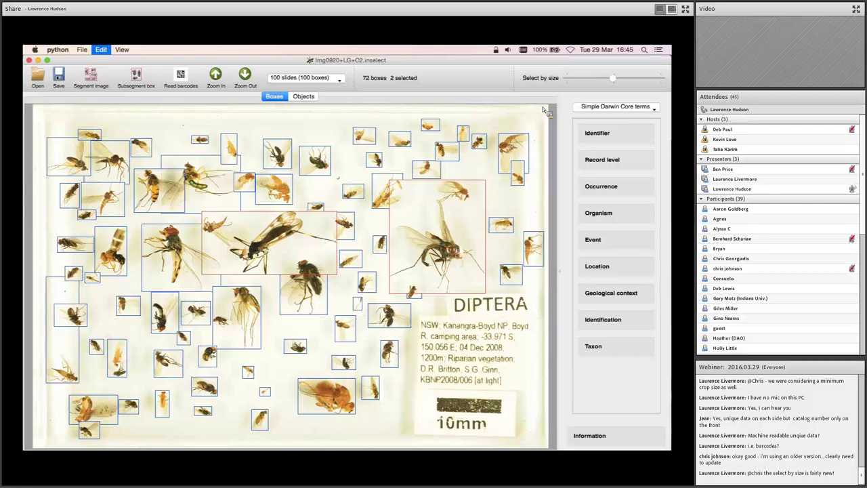
key(super+z)
key(super+z)
key(super+z)
key(super+z)
key(super+z)
key(super+z)
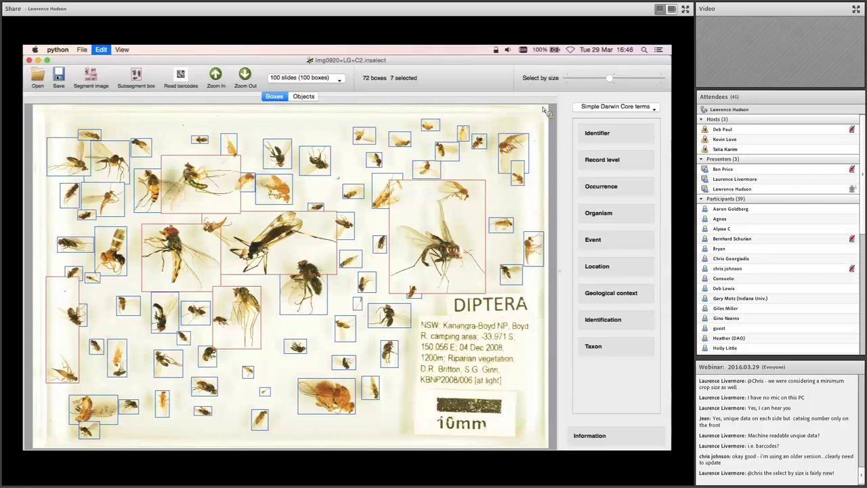
key(super+z)
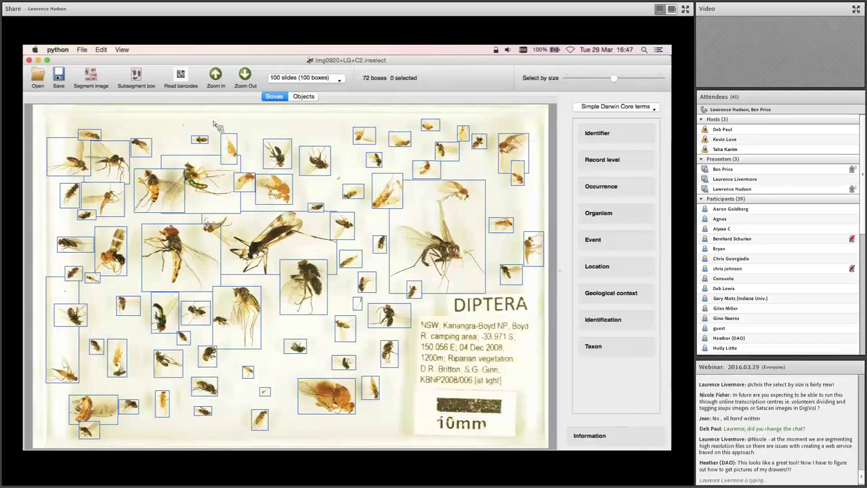
Use Mission Control to switch to the space with Ephem000.inselect and its 64 boxes
key(ctrl+Up)
key(ctrl+Up)
key(ctrl+Right)
key(ctrl+Right)
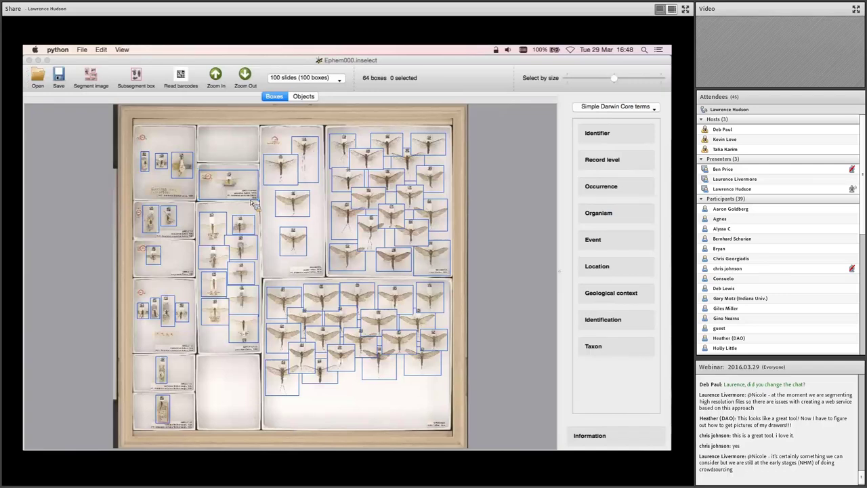
Clear any box selection and drag-select the boxes in the upper-right compartment
key(super+a)
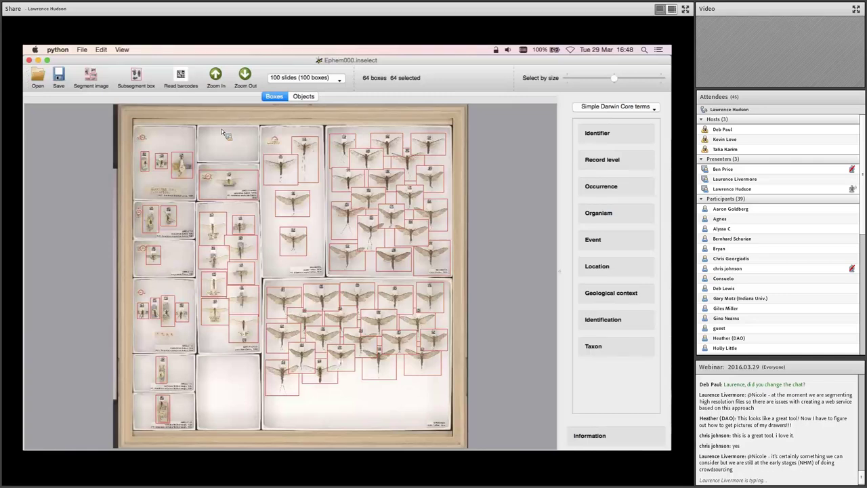
key(super+d)
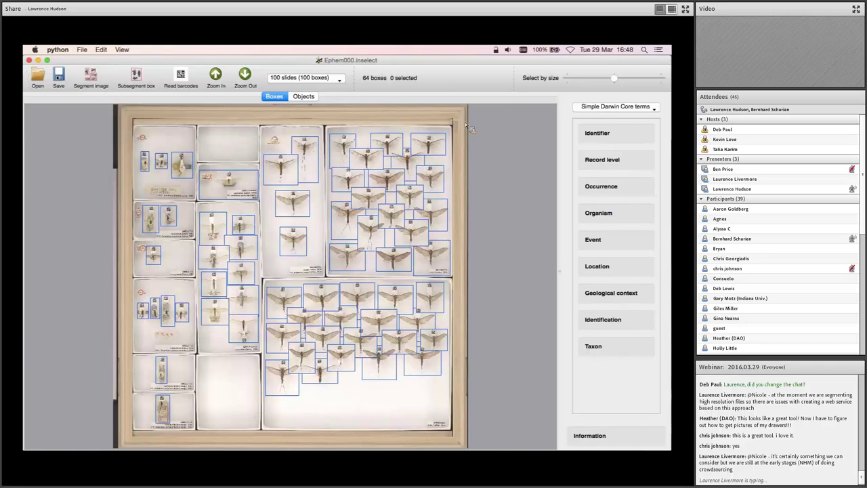
drag(461, 121, 327, 281)
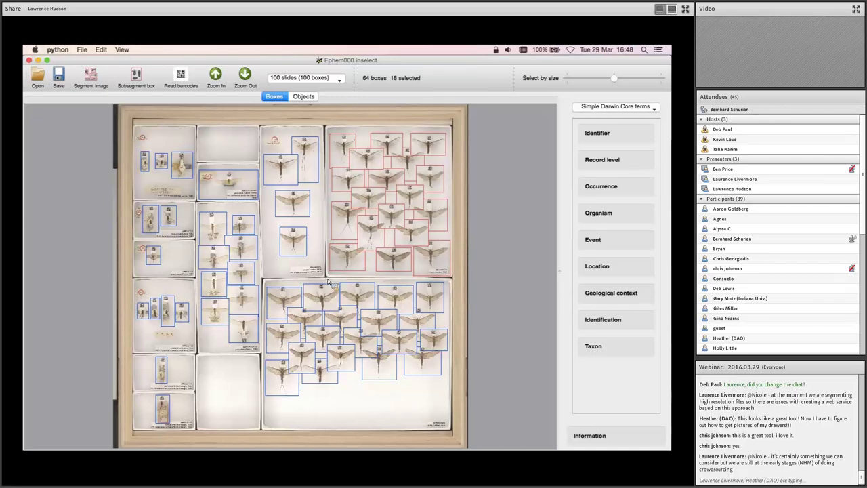
Expand the Identifier section and enter Occurrence ID 'abc' for the selected boxes
click(600, 137)
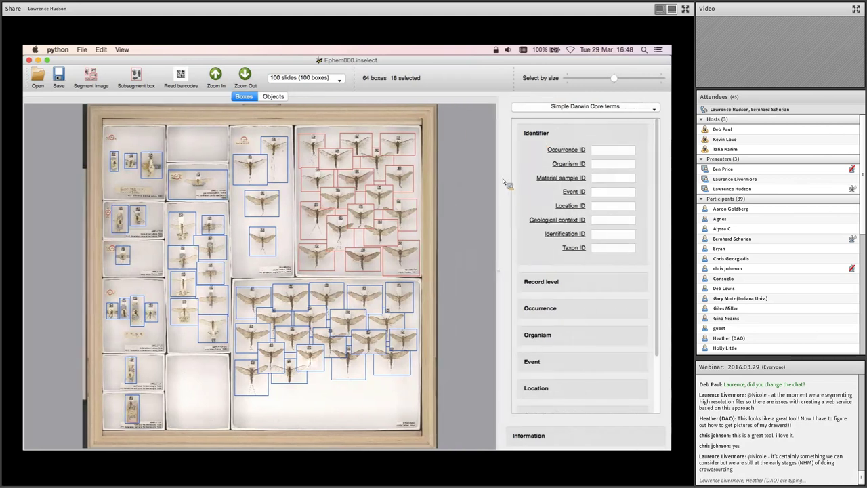
click(607, 150)
text(abc)
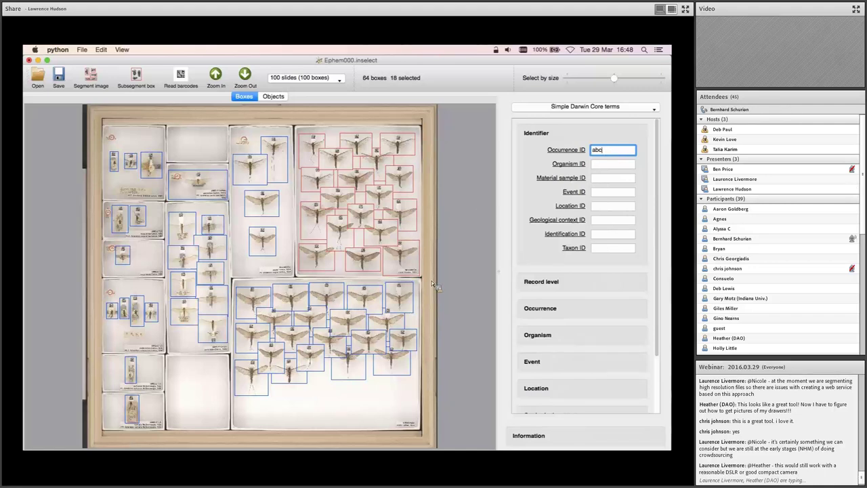
Select the lower compartment's boxes, add 'de' to their Occurrence ID, then deselect
drag(431, 280, 237, 389)
drag(366, 322, 233, 410)
click(611, 152)
text(de)
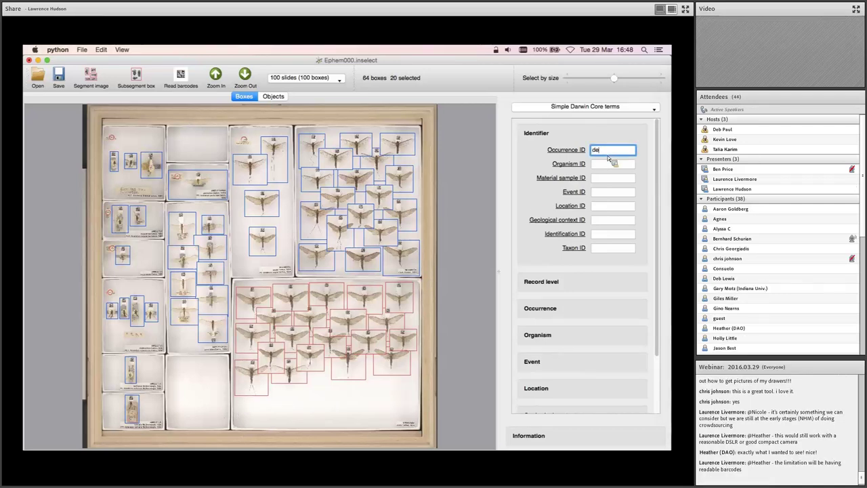
click(457, 178)
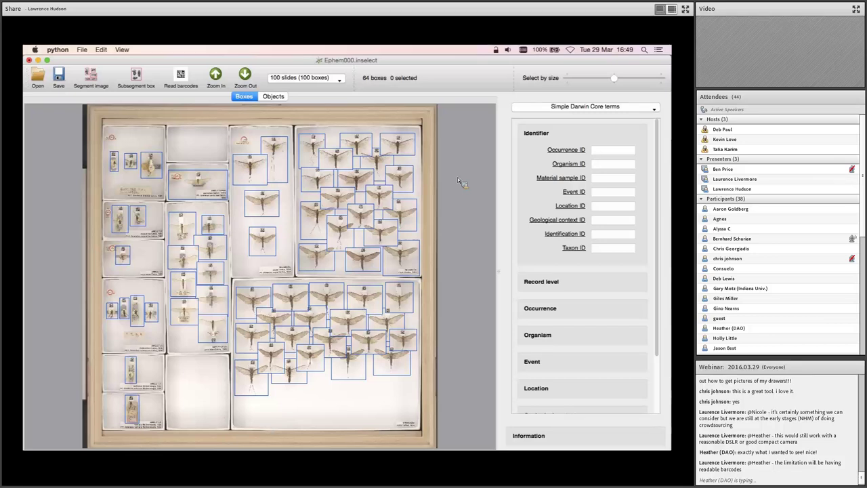
Switch via Mission Control to the desktop with the Adobe Connect webinar page
key(ctrl+Up)
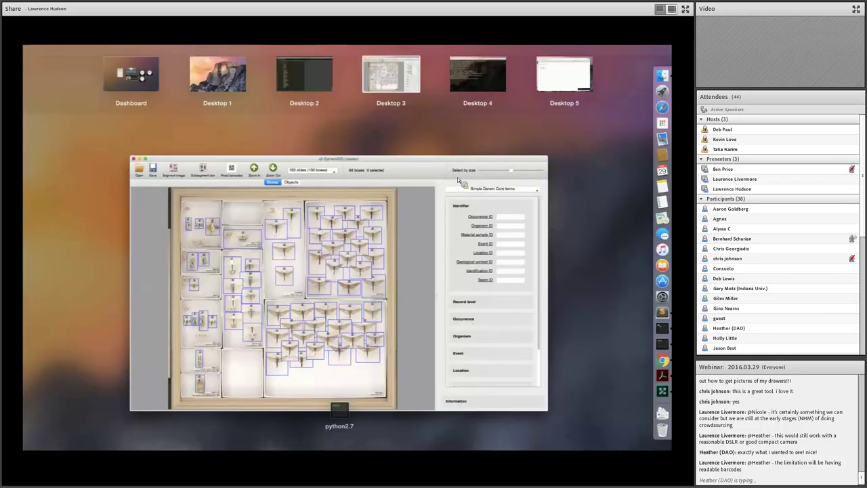
key(ctrl+Right)
key(ctrl+Right)
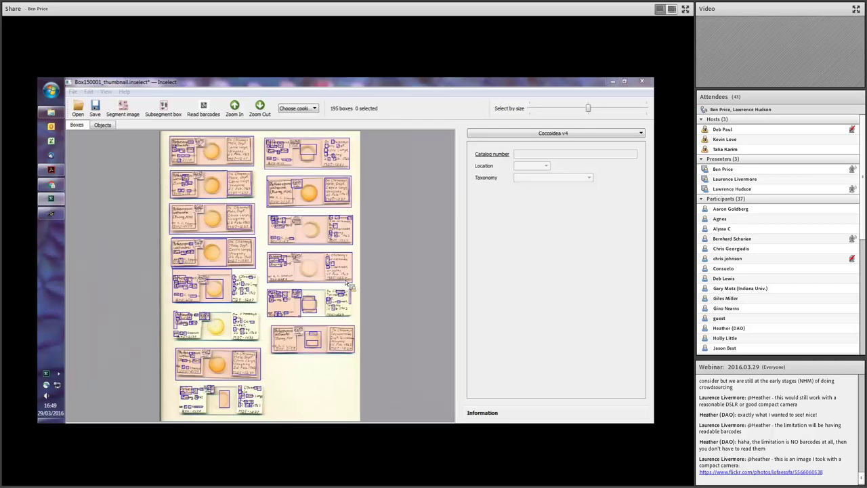
Zoom in to check a label box, then use Select by size to select 153 small boxes
click(181, 279)
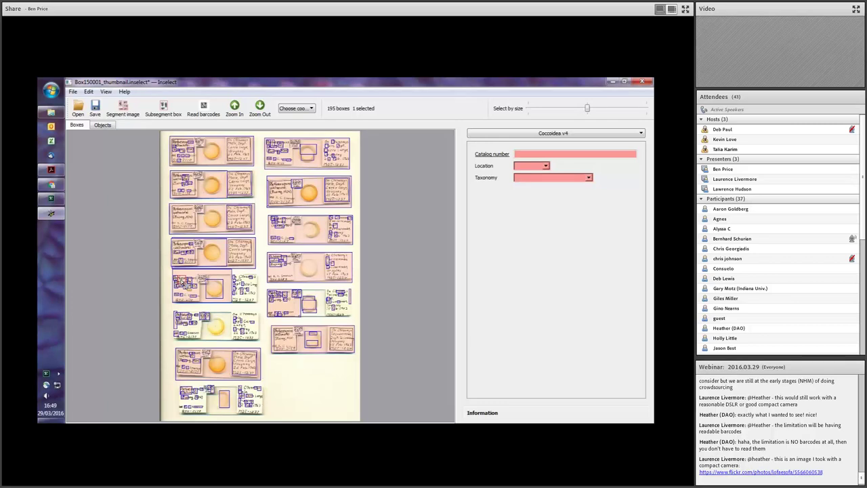
key(z)
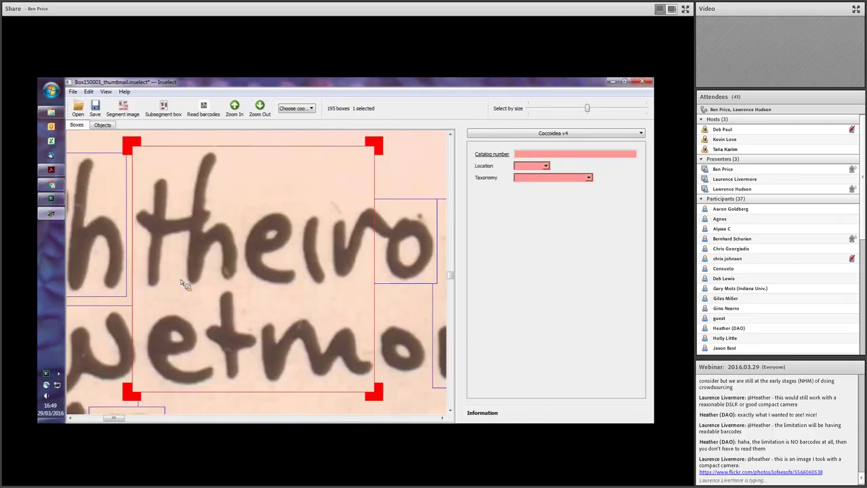
key(z)
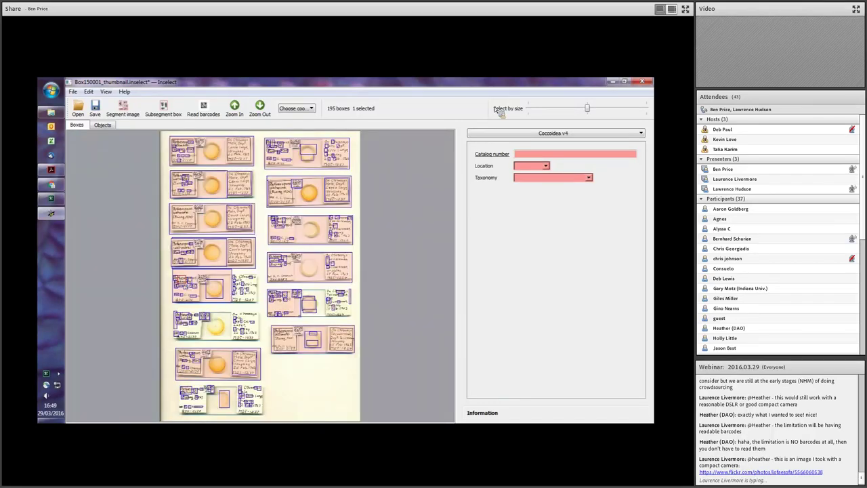
drag(587, 109, 589, 109)
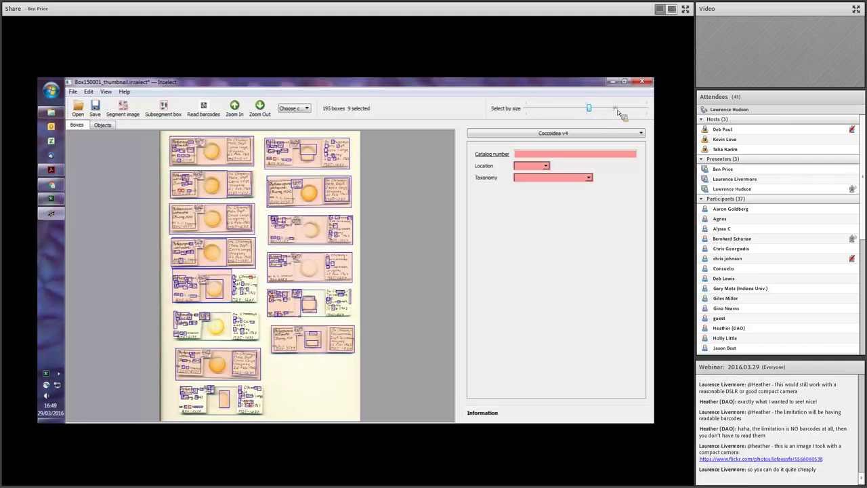
click(616, 109)
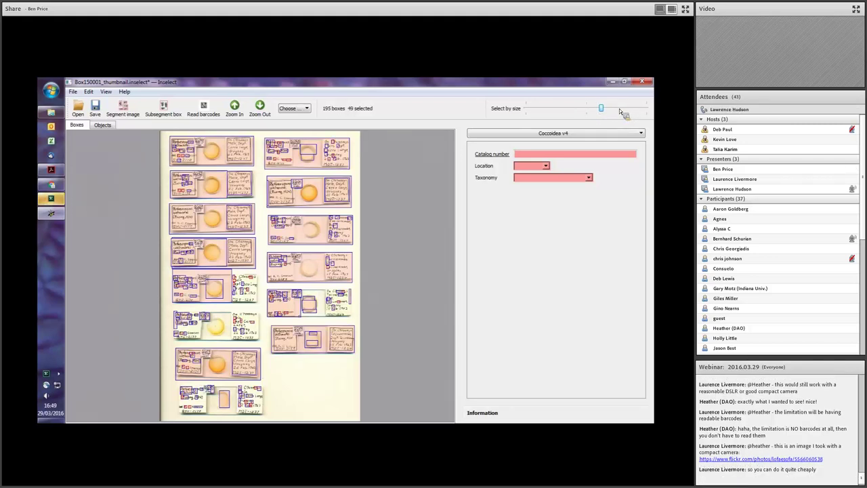
click(619, 109)
drag(618, 109, 637, 111)
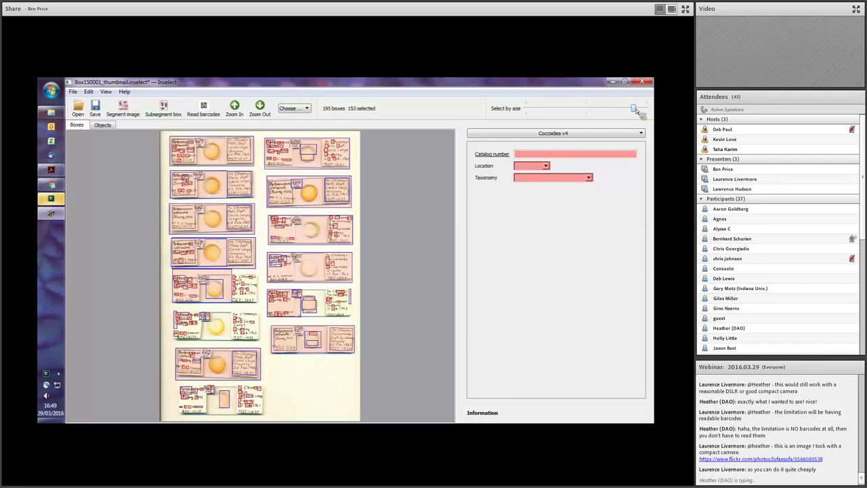
key(Delete)
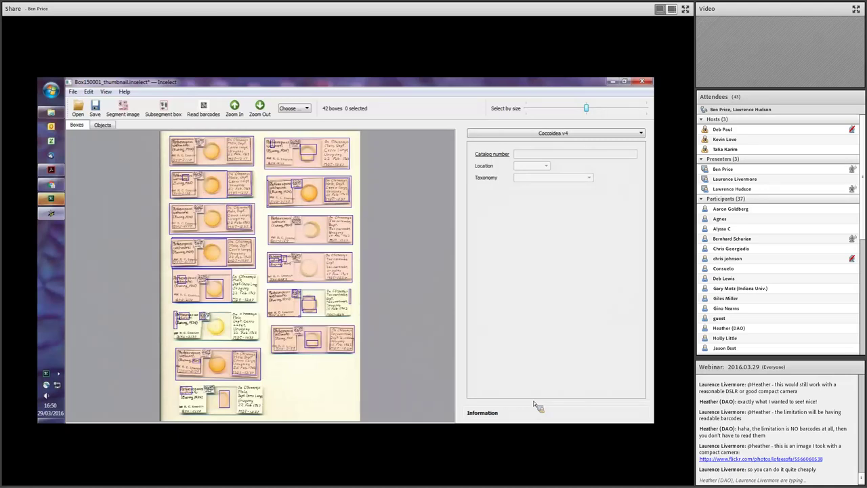
Show the Box150001_thumbnail.jpg Dropbox page in Chrome, then the Adobe Connect window
click(51, 184)
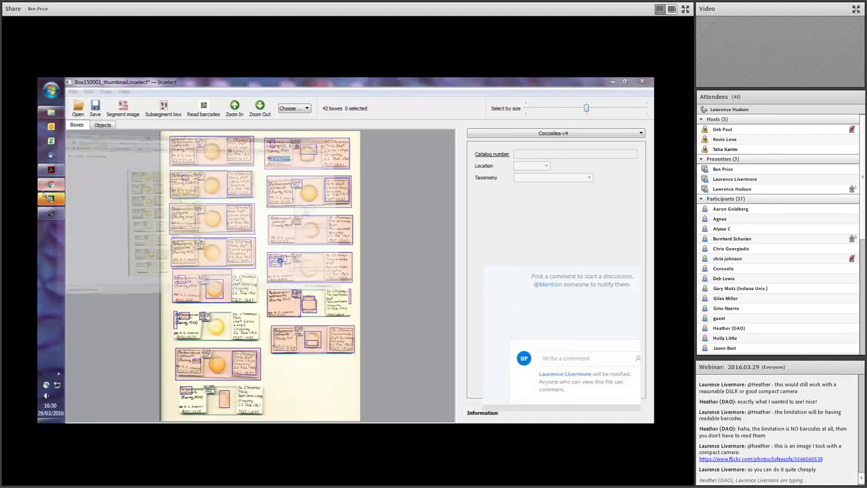
mouse_move(45, 200)
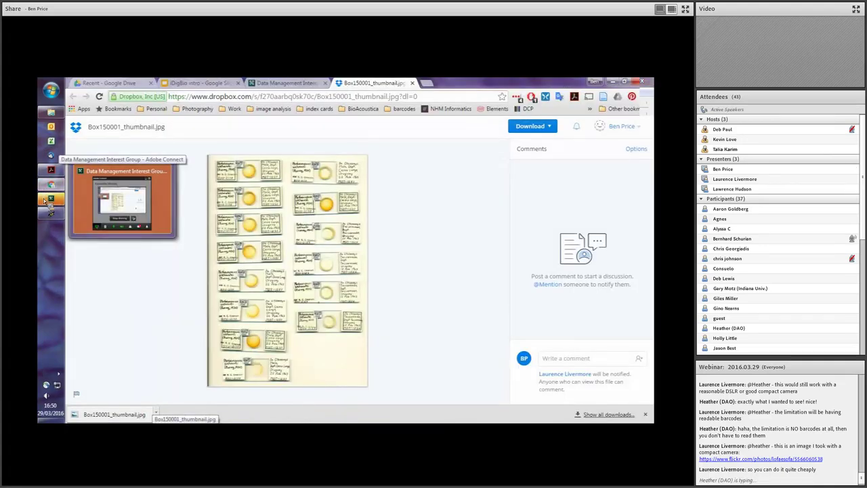
click(122, 202)
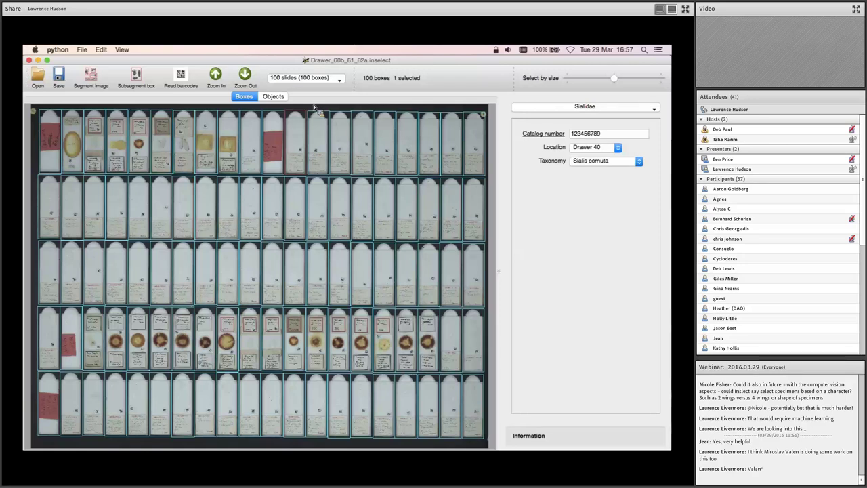
Open Inselect's File menu to reach 'Copy to new document…'
click(81, 49)
key(Right)
key(Right)
mouse_move(83, 50)
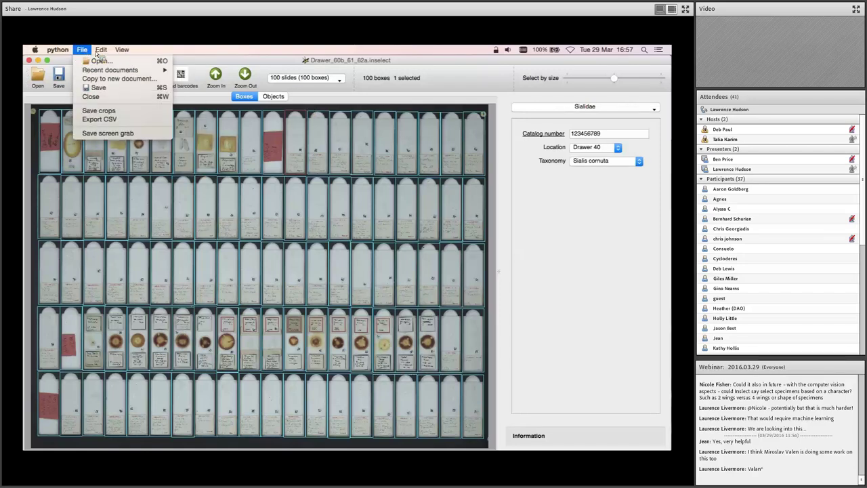
Start Copy to new document, browse to ToProcess, then cancel the file chooser
click(162, 79)
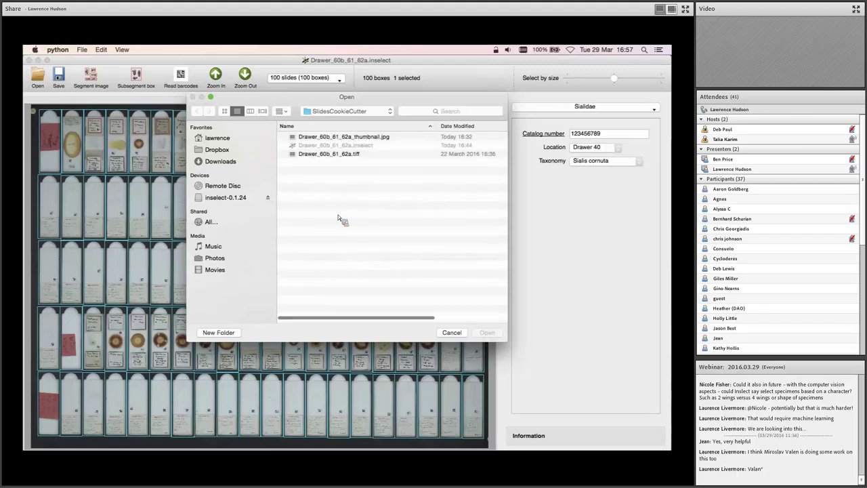
key(Down)
key(Down)
key(Return)
key(super+Tab)
key(super+Tab)
key(super+Tab)
key(super+Tab)
key(ctrl+Right)
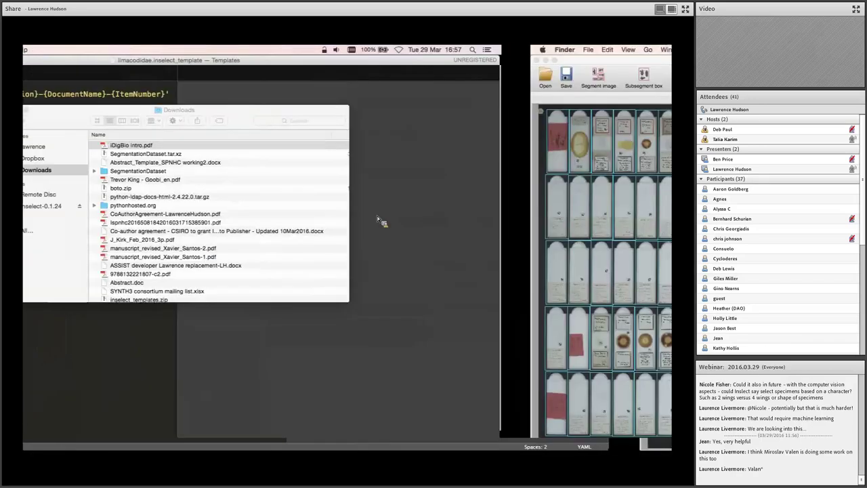
key(Escape)
Reveal the document's SlidesCookieCutter folder in Finder and open Documents > ToProcess
super+click(338, 59)
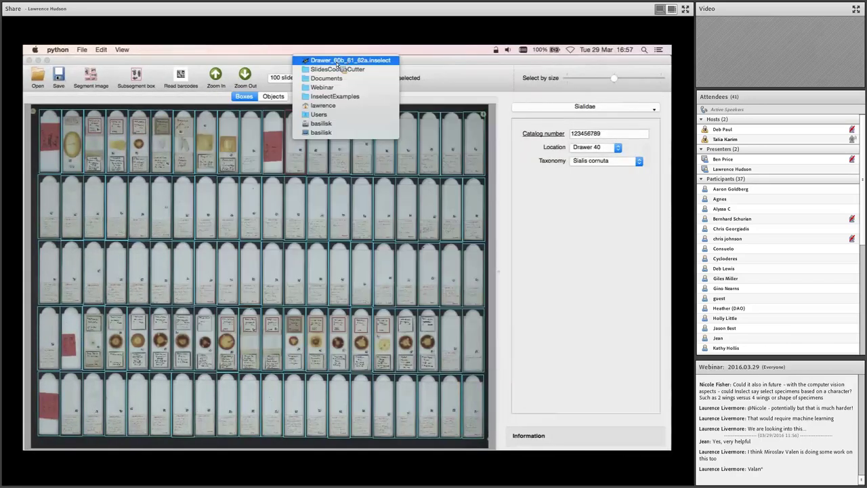
click(337, 73)
key(super+Up)
key(Down)
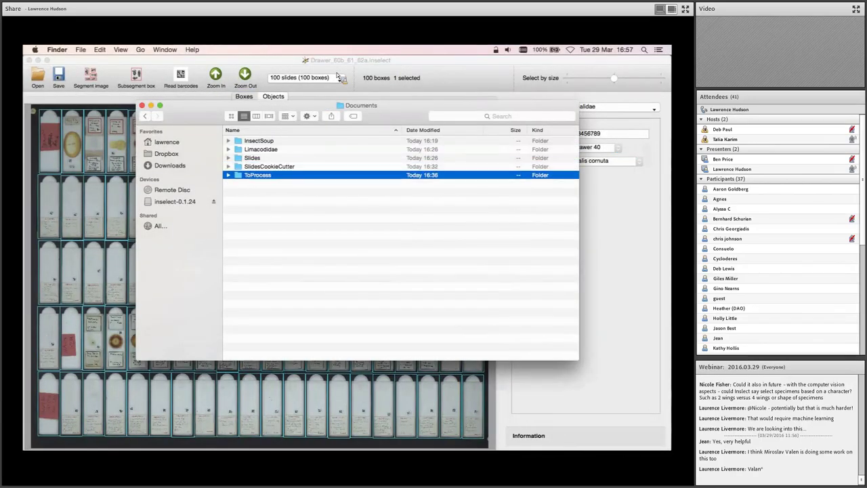
key(super+Down)
Trash the old Drawer_42b Inselect document and the other drawer files, keeping Drawer_42b_43_44_45a.tiff
key(shift+Down)
key(super+BackSpace)
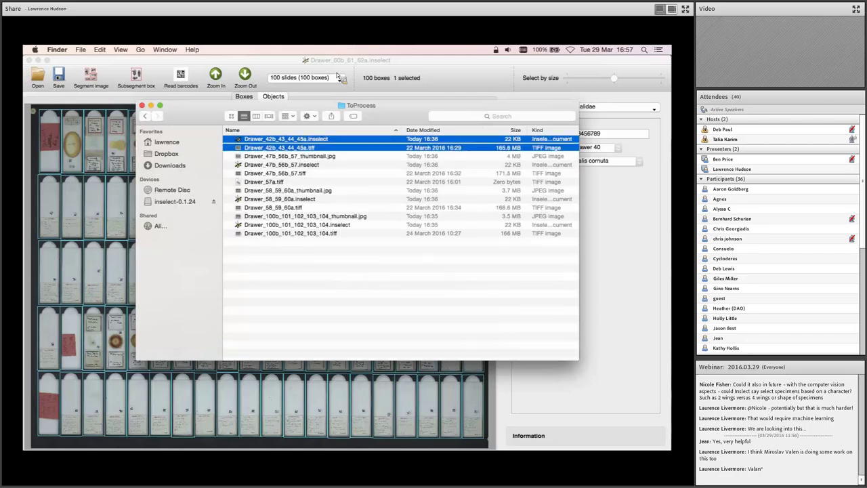
key(Down)
key(shift+Down)
key(shift+Down)
key(shift+Down)
key(shift+Down)
key(shift+Down)
key(shift+Down)
key(shift+Down)
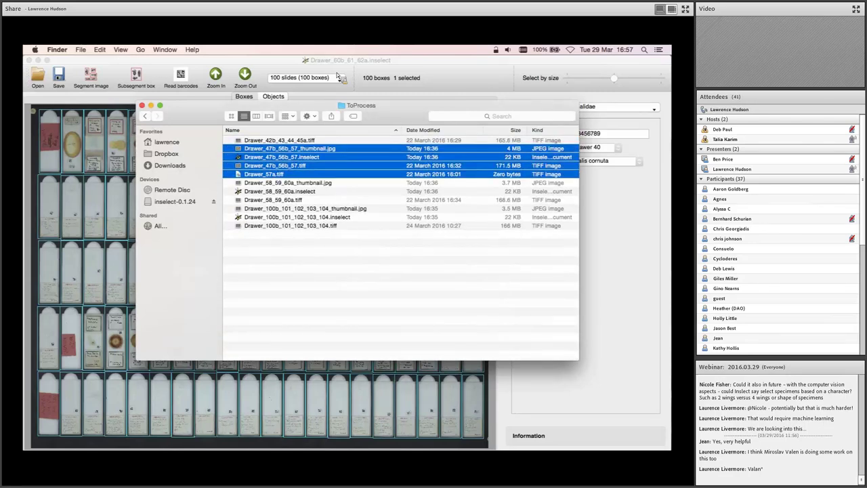
key(super+BackSpace)
Copy the 100 boxes and metadata into a new document for ToProcess/Drawer_42b_43_44_45a.tiff
click(348, 80)
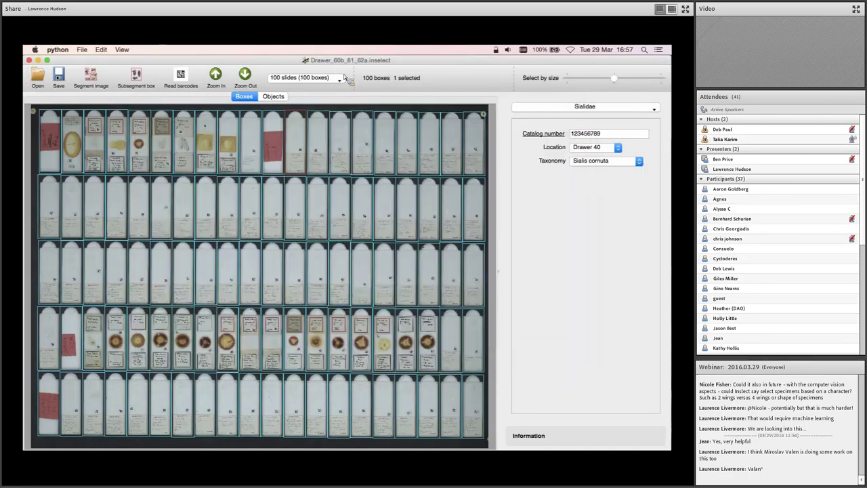
click(82, 50)
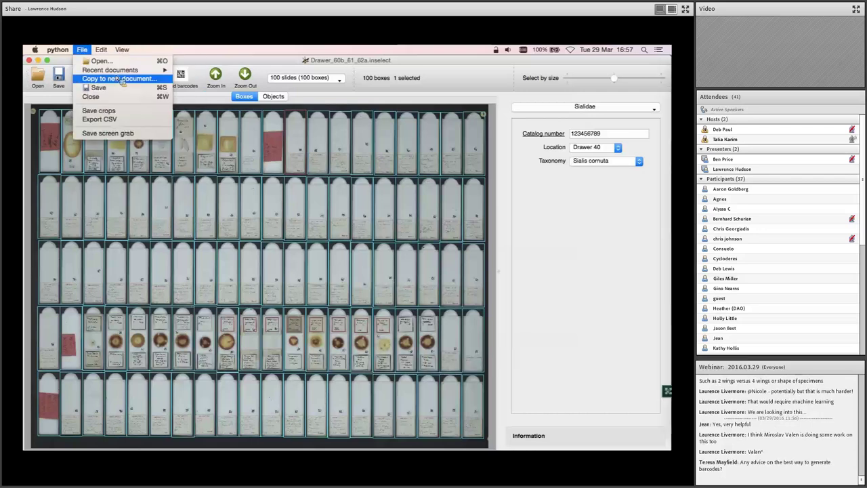
click(143, 79)
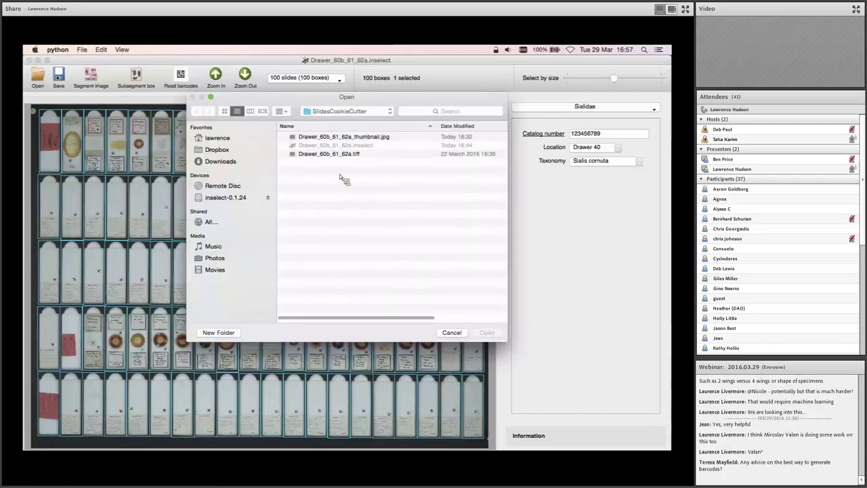
key(super+Up)
key(Down)
key(Down)
key(Down)
key(Down)
key(Down)
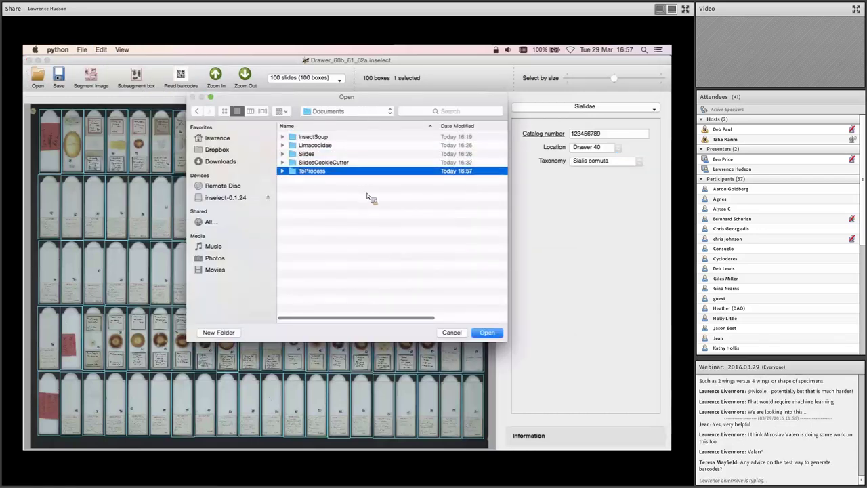
key(super+Down)
key(Down)
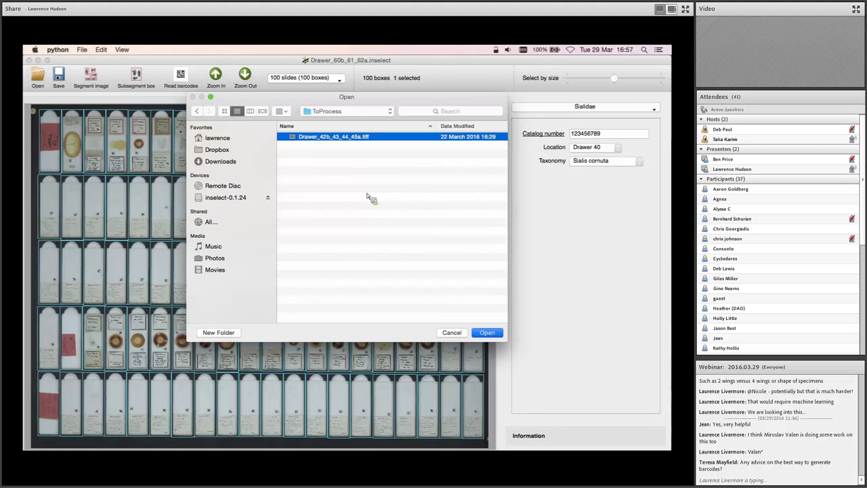
key(Return)
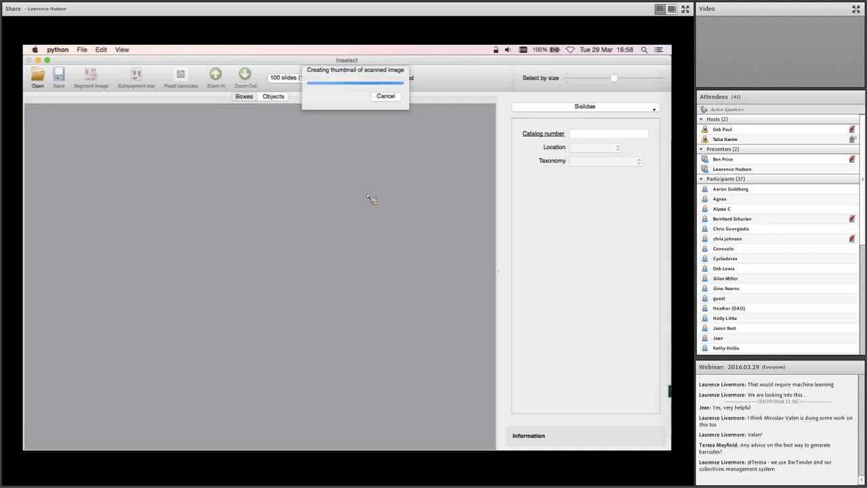
Confirm the first box shows catalog number 123456789, Drawer 40 and Sialis cornuta, then open Mission Control
click(438, 264)
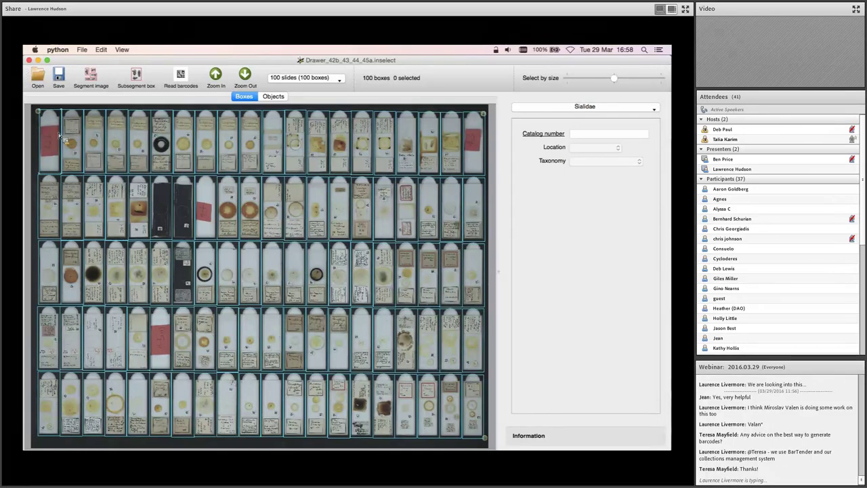
click(60, 136)
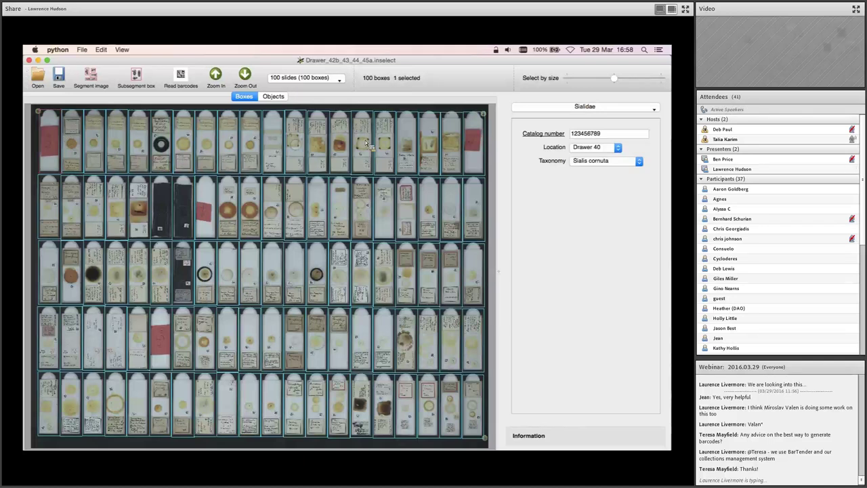
double_click(600, 138)
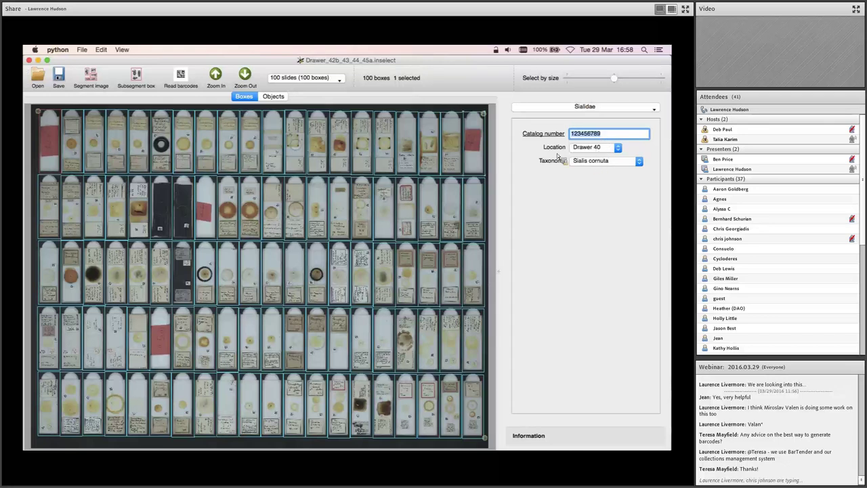
click(456, 110)
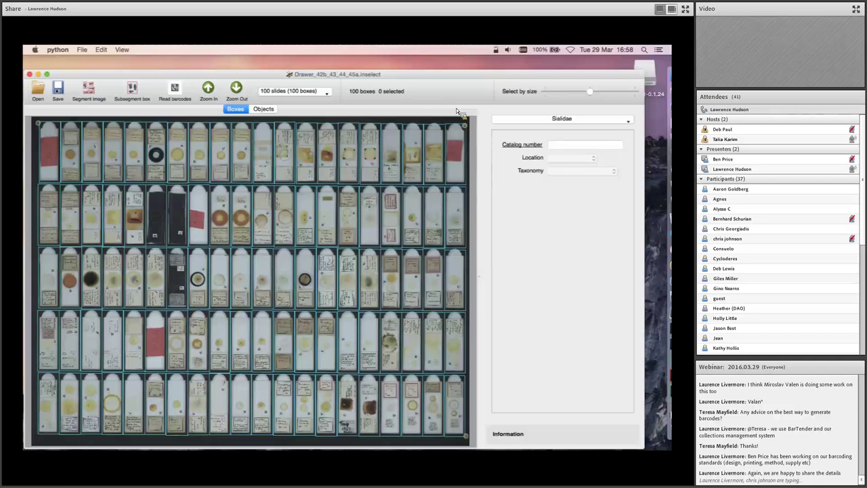
key(ctrl+Up)
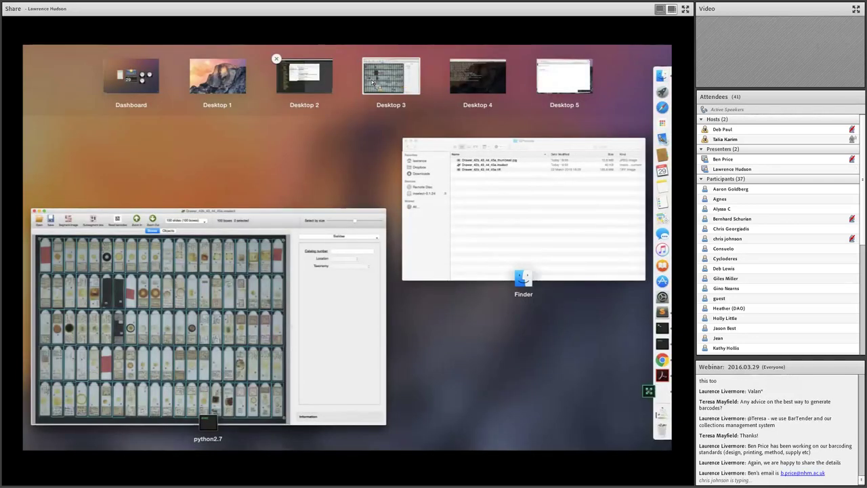
Switch to the desktop holding the browser from the Mission Control overview
click(541, 92)
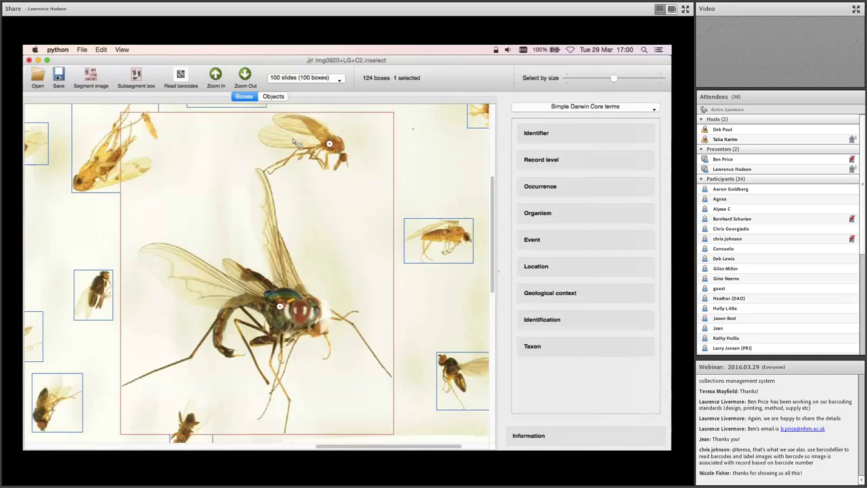
Subsegment the large two-fly box so each fly gets its own box, giving 125 boxes
click(137, 78)
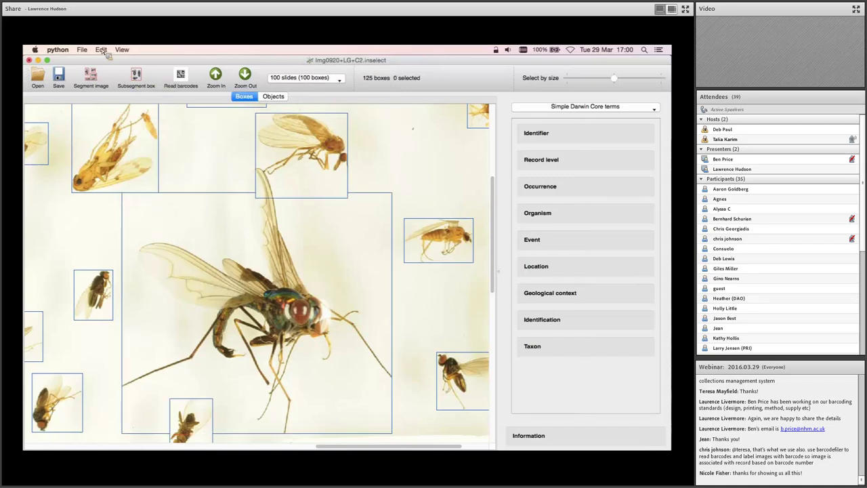
click(121, 49)
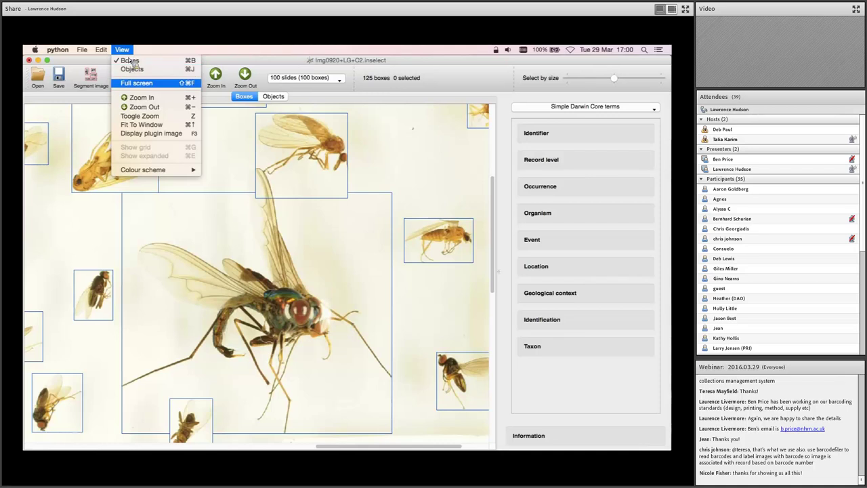
Display the plugin image, showing the boxed flies as coloured masks on black
click(182, 132)
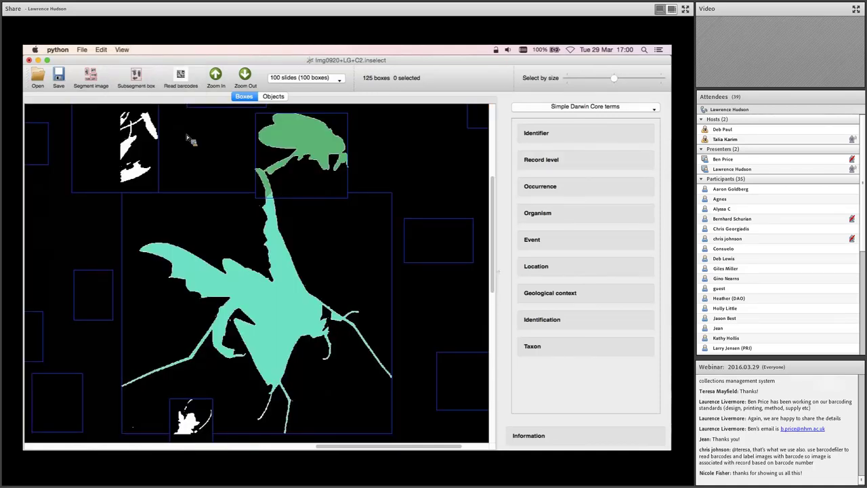